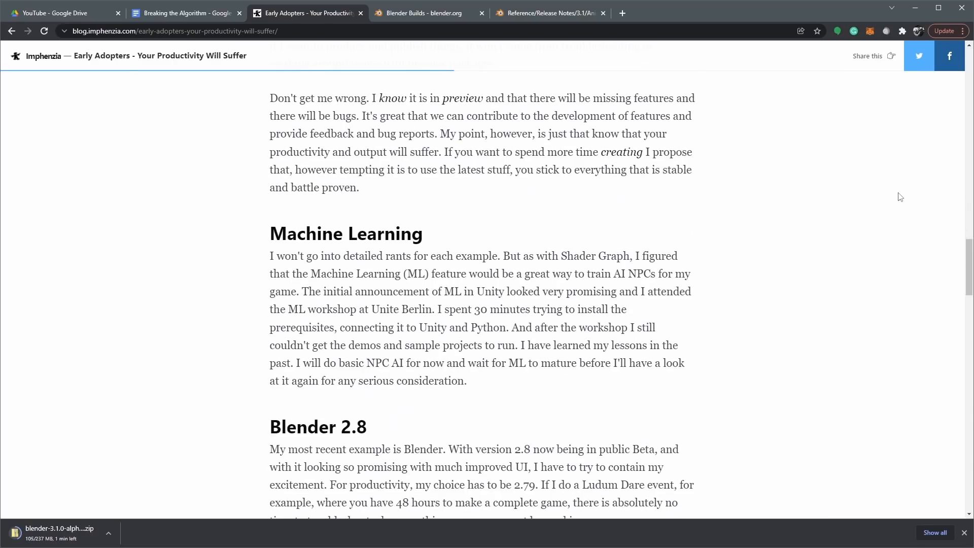
pyautogui.scroll(-11, 895, 199)
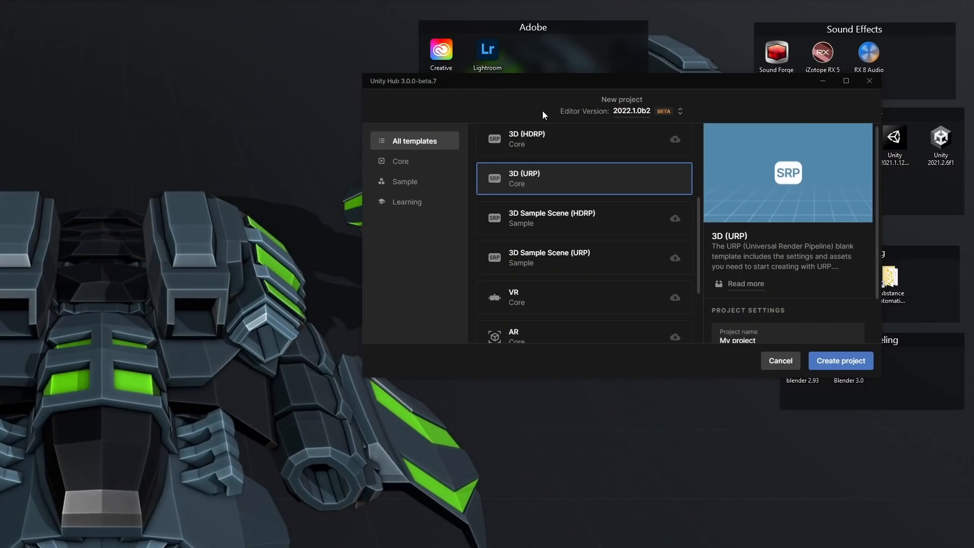
# Create a 3D (URP) Unity project named Unity2022URPCore in C:\Git\Unity with editor version 2022.1.0b2.
pyautogui.moveTo(633, 81); pyautogui.dragTo(519, 94)
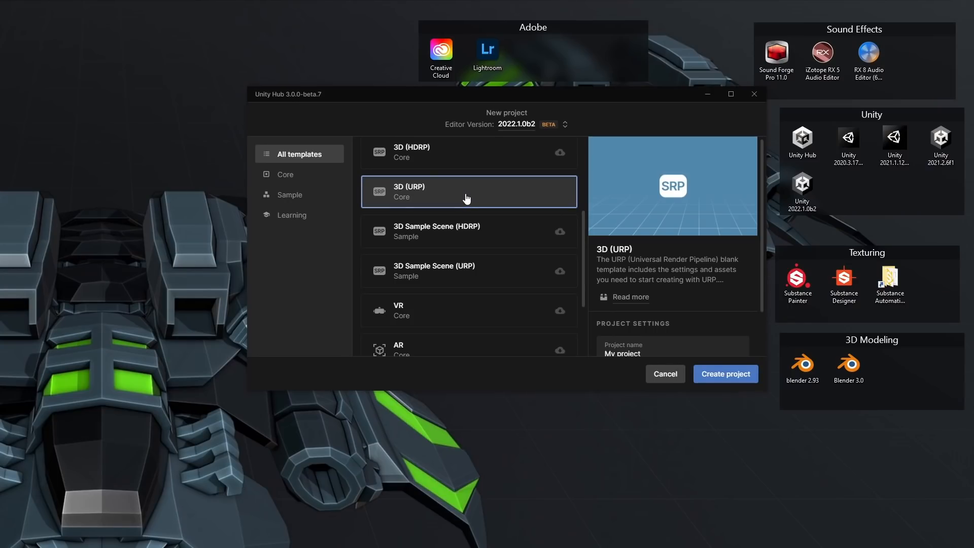
pyautogui.scroll(3, 465, 198)
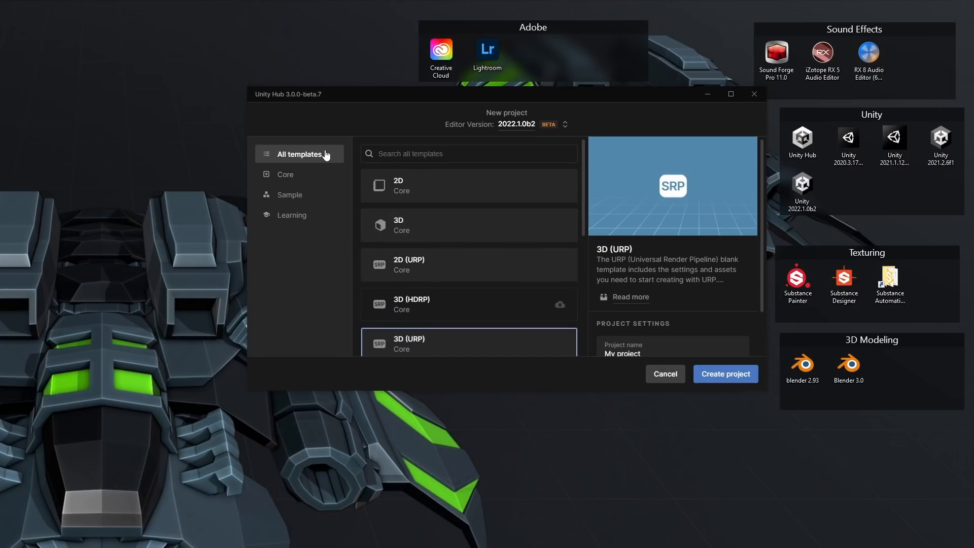
pyautogui.click(516, 124)
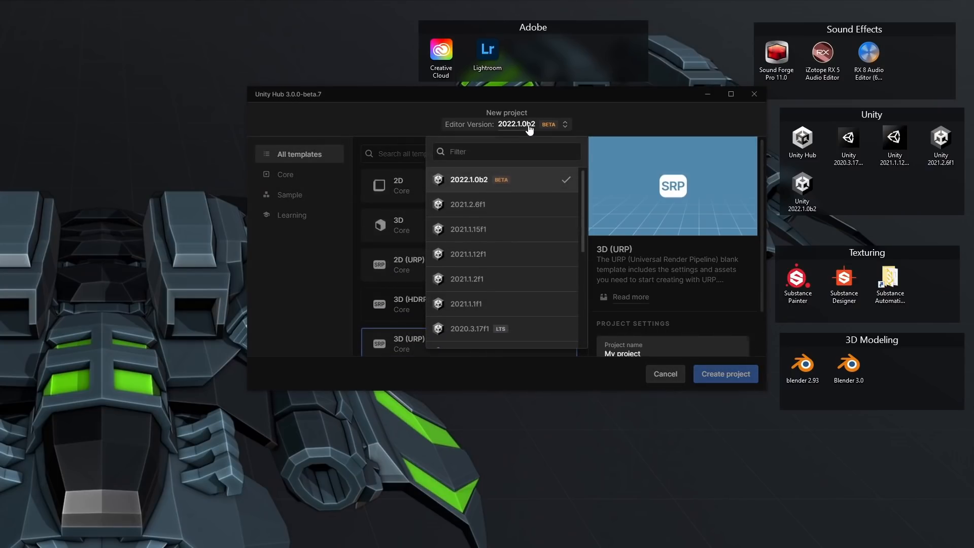
pyautogui.click(475, 186)
pyautogui.scroll(-2, 474, 188)
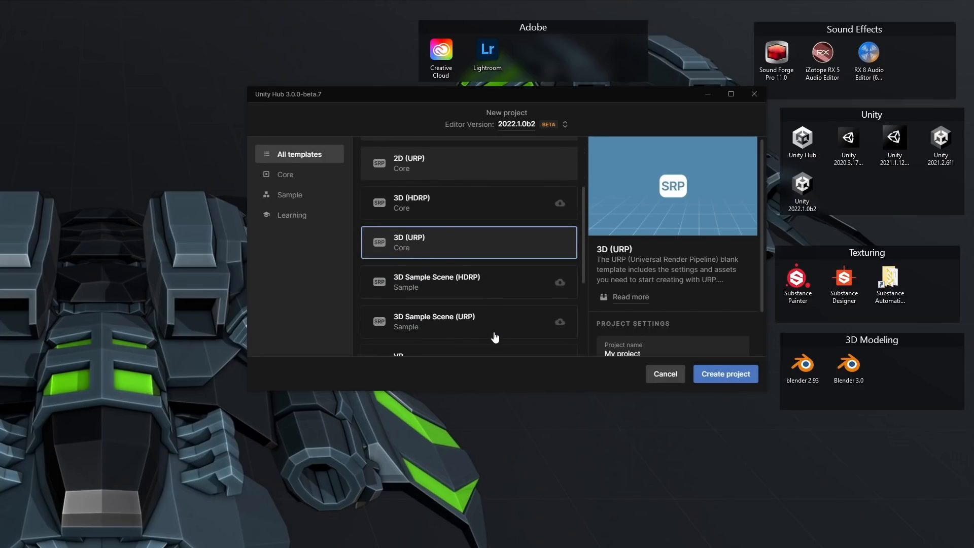
pyautogui.scroll(-1, 659, 304)
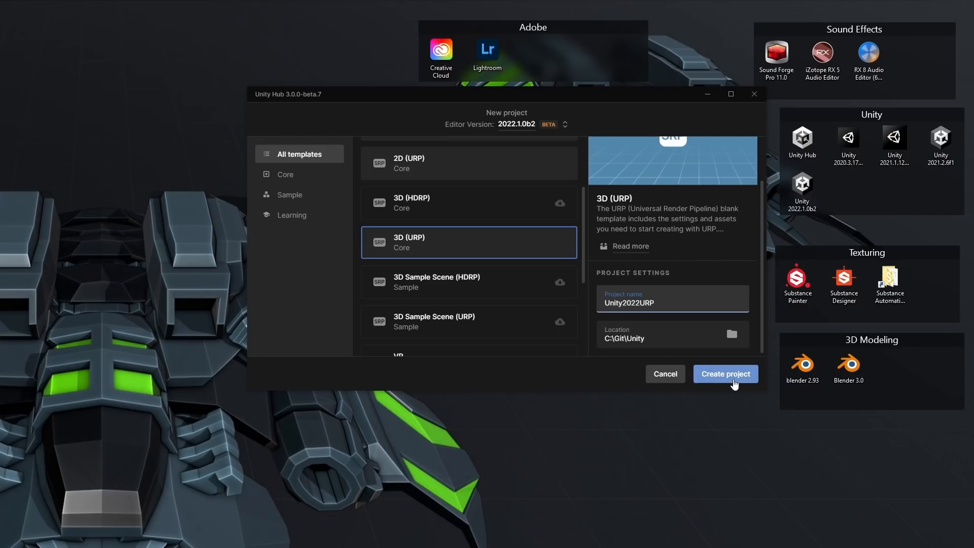
pyautogui.write('ore')
pyautogui.click(725, 374)
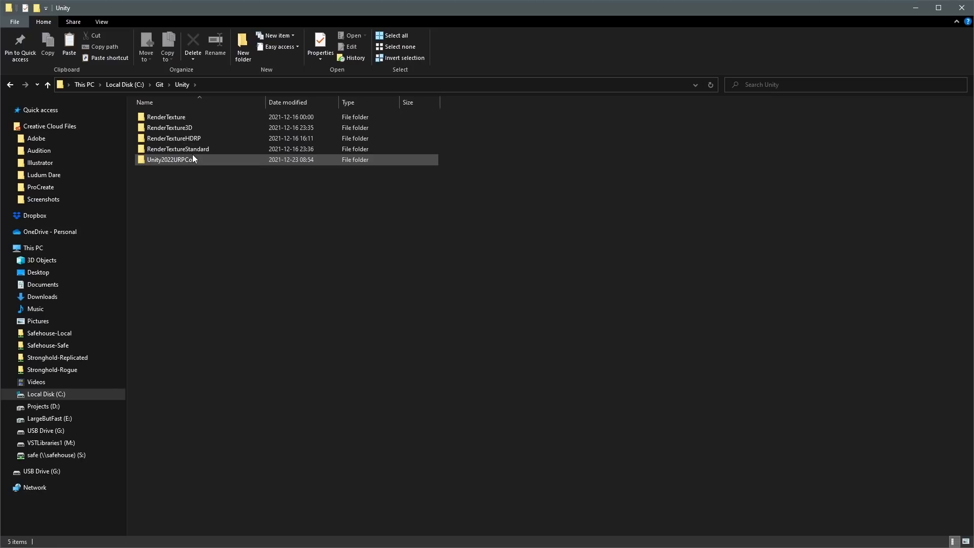
# Check the size and file count of the Unity2022URPCore project folder in its properties.
pyautogui.click(193, 157)
pyautogui.rightClick(193, 158)
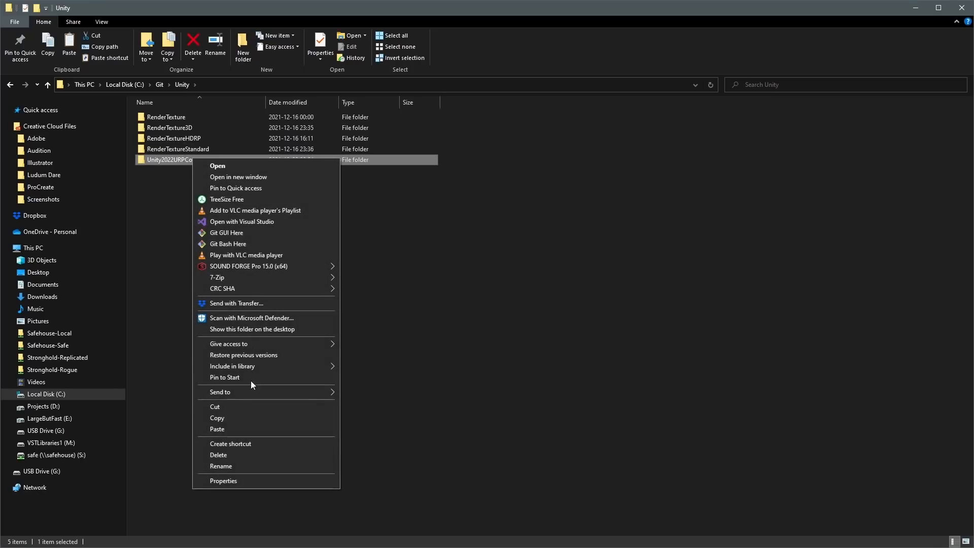
pyautogui.click(223, 481)
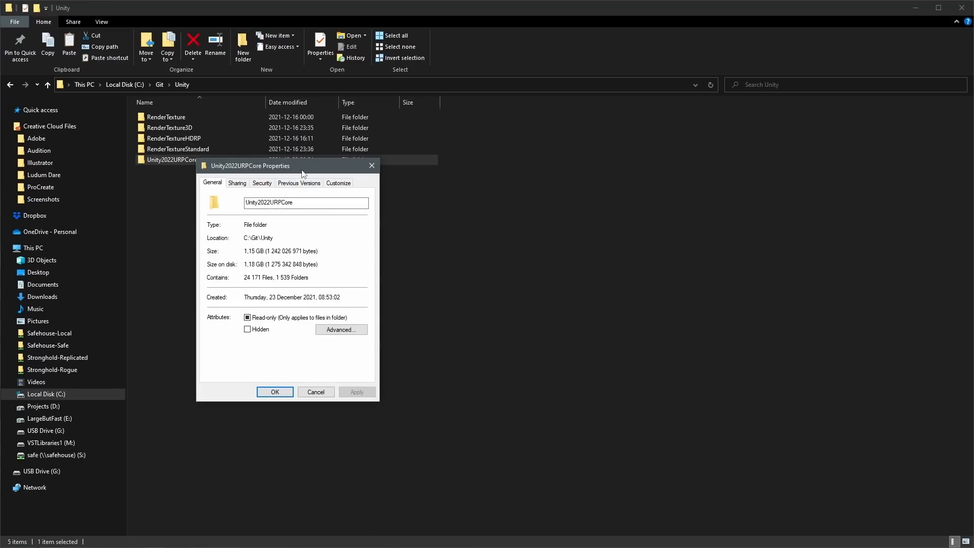
pyautogui.moveTo(303, 172); pyautogui.dragTo(534, 158)
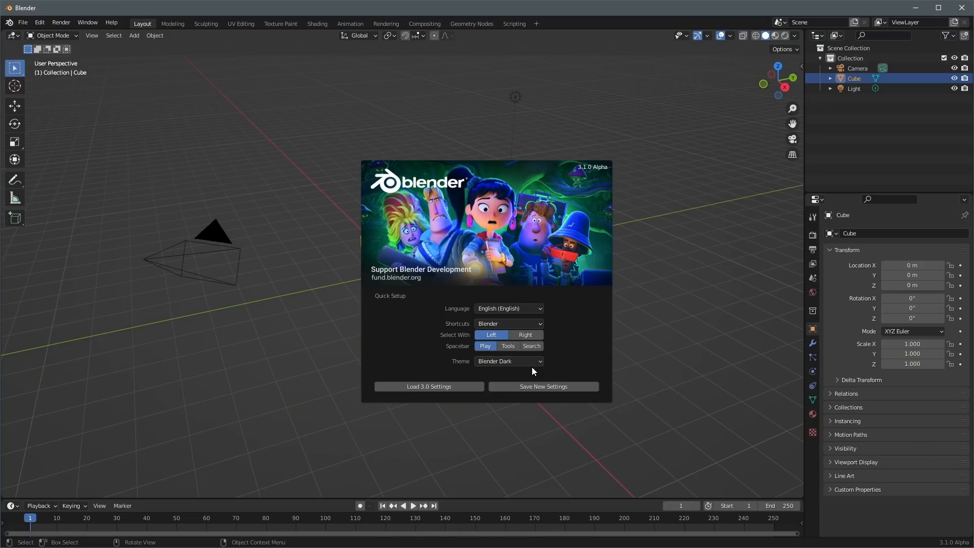
# In Blender, save the new quick setup settings and switch to the UV Editing workspace.
pyautogui.click(543, 387)
pyautogui.click(419, 269)
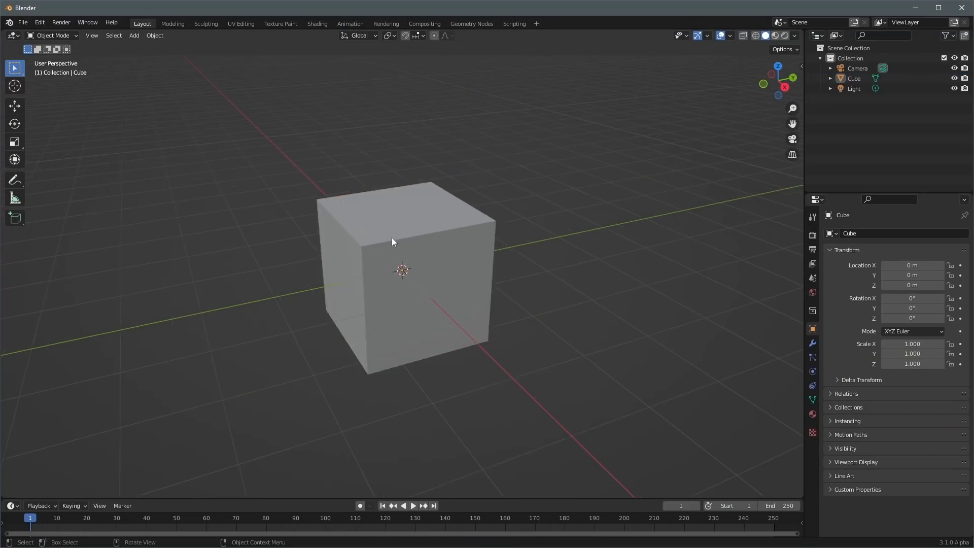
pyautogui.click(241, 24)
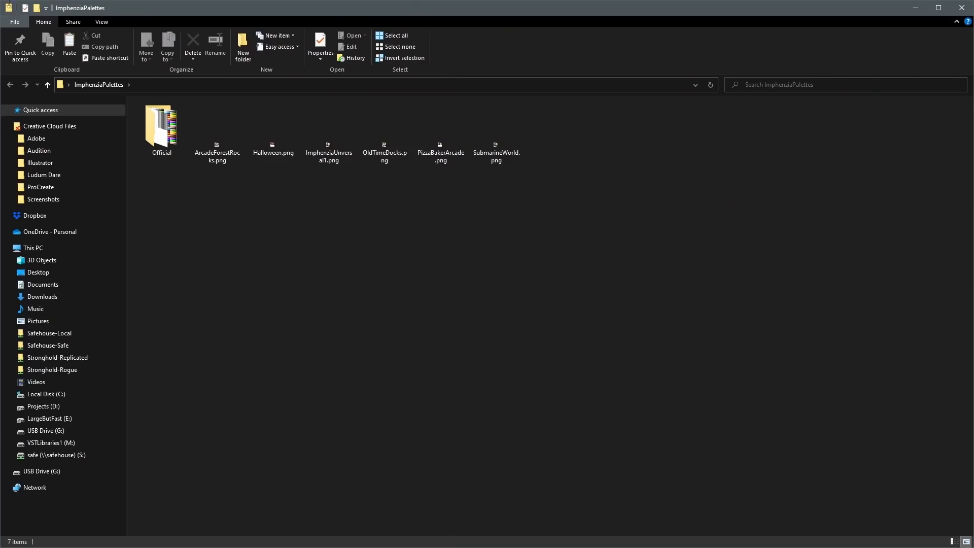
# Load the ImphenziaPalette02-Albedo.png palette into the image editor and open the viewport shading options.
pyautogui.moveTo(329, 431); pyautogui.dragTo(403, 478)
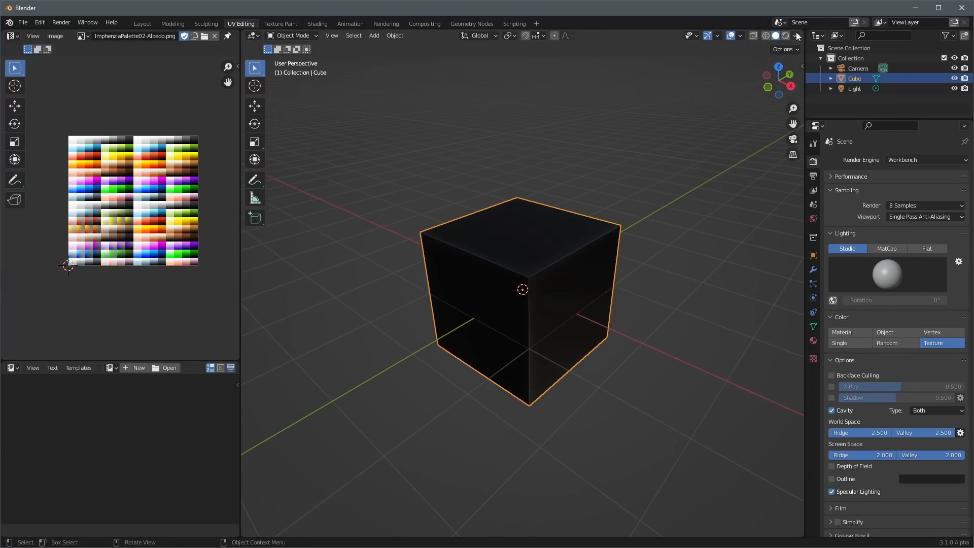
pyautogui.click(795, 35)
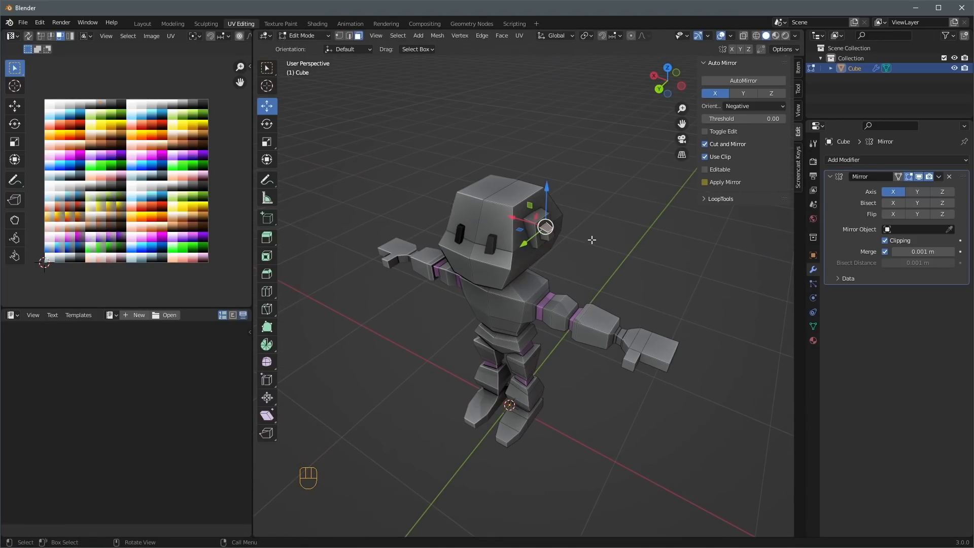
# Reshape the ear pieces on the sides of the robot's head into tall upright spikes.
pyautogui.press('g')
pyautogui.click(583, 178)
pyautogui.moveTo(583, 177); pyautogui.dragTo(554, 372, button='middle')
pyautogui.press('3')
pyautogui.scroll(4, 522, 254)
pyautogui.moveTo(522, 254); pyautogui.dragTo(513, 292, button='middle')
pyautogui.scroll(-4, 571, 228)
pyautogui.press('g')
# Duplicate and scale selected geometry to build the joint section between the robot's head and torso.
pyautogui.keyDown('alt'); pyautogui.keyDown('shift'); pyautogui.click(513, 354); pyautogui.keyUp('shift'); pyautogui.keyUp('alt')
pyautogui.keyDown('alt'); pyautogui.keyDown('shift'); pyautogui.click(619, 298); pyautogui.keyUp('shift'); pyautogui.keyUp('alt')
pyautogui.moveTo(631, 341); pyautogui.dragTo(630, 305, button='middle')
pyautogui.press('a')
pyautogui.press('Tab')
pyautogui.moveTo(537, 213); pyautogui.dragTo(447, 239, button='middle')
pyautogui.press('Tab')
pyautogui.scroll(2, 79, 62)
pyautogui.click(391, 345)
pyautogui.hotkey('shift', 'd')
pyautogui.press('s')
pyautogui.moveTo(369, 339); pyautogui.dragTo(364, 338)
pyautogui.moveTo(364, 338); pyautogui.dragTo(529, 333, button='middle')
# Recolour the top torso faces around the neck by moving their UVs to a darker palette swatch.
pyautogui.press('Tab')
pyautogui.press('Tab')
pyautogui.press('3')
pyautogui.keyDown('shift'); pyautogui.click(530, 347); pyautogui.keyUp('shift')
pyautogui.press('a')
pyautogui.press('a')
pyautogui.press('a')
pyautogui.press('g')
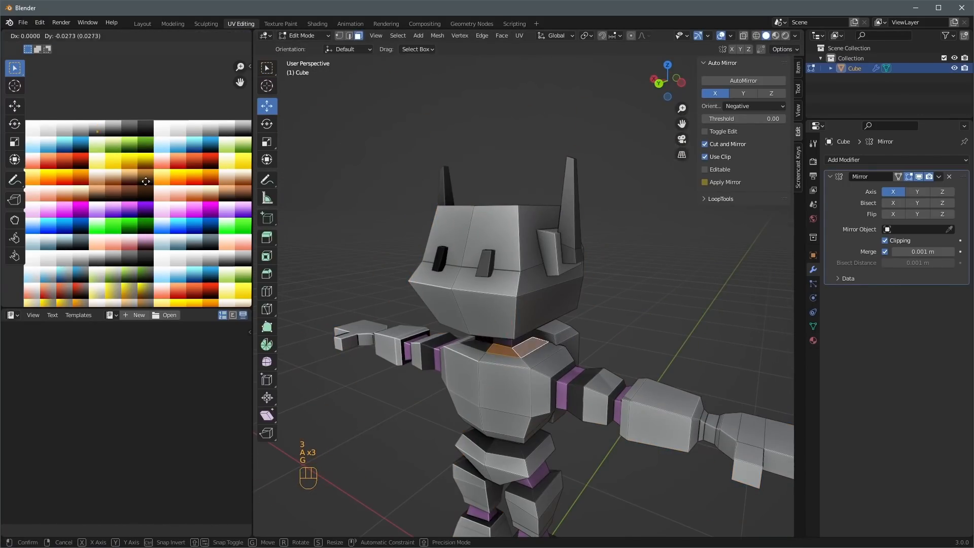
pyautogui.click(148, 181)
# Colour a face loop at the robot's arm joint by moving its UVs onto the purple palette swatch.
pyautogui.scroll(-5, 565, 307)
pyautogui.scroll(5, 565, 307)
pyautogui.moveTo(565, 307); pyautogui.dragTo(585, 289, button='middle')
pyautogui.press('2')
pyautogui.click(407, 250)
pyautogui.press('3')
pyautogui.click(479, 375)
pyautogui.keyDown('shift'); pyautogui.moveTo(613, 379); pyautogui.dragTo(523, 325, button='middle'); pyautogui.keyUp('shift')
pyautogui.moveTo(523, 325); pyautogui.dragTo(544, 319, button='middle')
pyautogui.keyDown('alt'); pyautogui.click(522, 350); pyautogui.keyUp('alt')
pyautogui.scroll(-4, 132, 183)
pyautogui.press('a')
pyautogui.press('g')
pyautogui.click(117, 178)
# Select the edge loop at the shoulder side of the torso and scale it.
pyautogui.press('3')
pyautogui.press('a')
pyautogui.press('a')
pyautogui.click(580, 370)
pyautogui.press('2')
pyautogui.press('a')
pyautogui.press('a')
pyautogui.moveTo(580, 370); pyautogui.dragTo(590, 360, button='middle')
pyautogui.keyDown('alt'); pyautogui.click(439, 292); pyautogui.keyUp('alt')
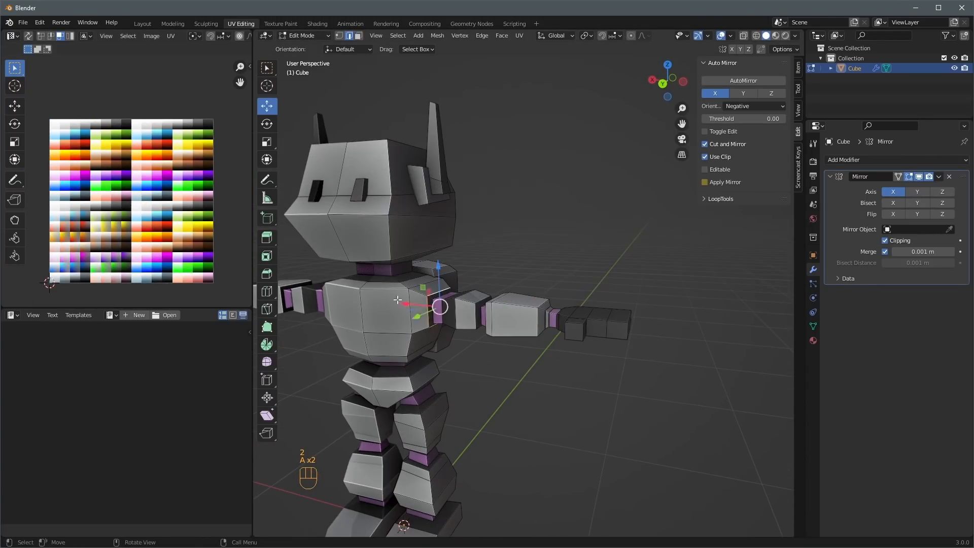
pyautogui.moveTo(449, 310); pyautogui.dragTo(365, 278, button='middle')
pyautogui.keyDown('alt'); pyautogui.click(435, 291); pyautogui.keyUp('alt')
pyautogui.press('s')
pyautogui.click(504, 257)
# Reposition a single face of the robot mesh to refine its shape.
pyautogui.scroll(-6, 469, 316)
pyautogui.press('Tab')
pyautogui.scroll(5, 470, 315)
pyautogui.press('Tab')
pyautogui.press('l')
pyautogui.press('Tab')
pyautogui.scroll(-6, 615, 273)
pyautogui.press('Tab')
pyautogui.press('3')
pyautogui.click(469, 185)
pyautogui.press('g')
pyautogui.click(522, 320)
# Recolour the linked foot geometry by moving its UVs to a dark palette swatch.
pyautogui.moveTo(522, 319); pyautogui.dragTo(572, 316, button='middle')
pyautogui.press('ctrl+KP_Add')
pyautogui.press('ctrl+KP_Add')
pyautogui.click(573, 315)
pyautogui.press('KP_3')
pyautogui.moveTo(619, 274); pyautogui.dragTo(548, 282, button='middle')
pyautogui.press('a')
pyautogui.press('a')
pyautogui.press('l')
pyautogui.press('g')
pyautogui.click(166, 127)
# Inspect the hips and legs and add a loop cut to the robot mesh.
pyautogui.press('Tab')
pyautogui.moveTo(548, 229); pyautogui.dragTo(506, 213, button='middle')
pyautogui.press('Tab')
pyautogui.press('3')
pyautogui.press('a')
pyautogui.press('a')
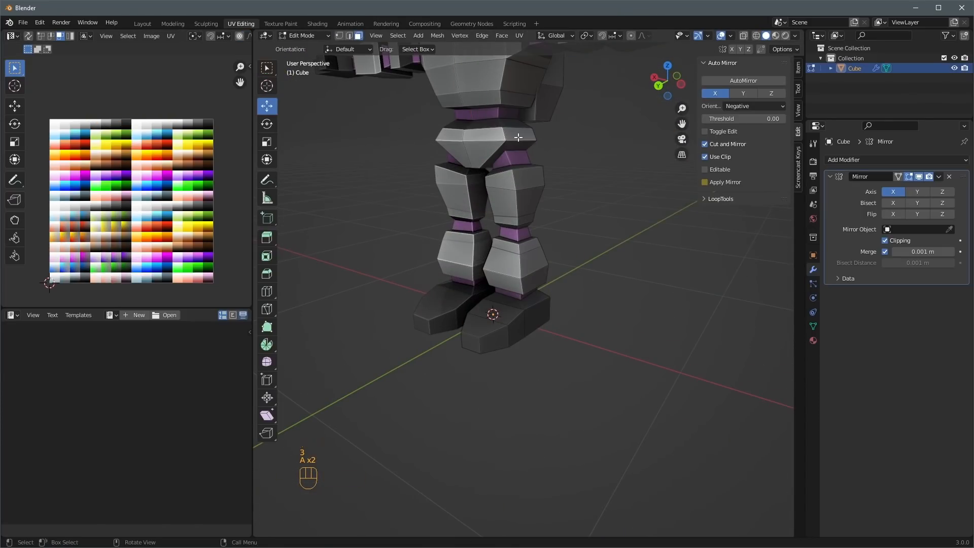
pyautogui.press('Tab')
pyautogui.scroll(-3, 594, 290)
pyautogui.click(593, 290)
pyautogui.moveTo(548, 284); pyautogui.dragTo(465, 281, button='middle')
pyautogui.scroll(5, 652, 179)
pyautogui.press('Tab')
pyautogui.hotkey('ctrl', 'r')
pyautogui.click(653, 178)
# Try moving the UVs of a linked robot part to another palette swatch.
pyautogui.press('Tab')
pyautogui.scroll(-4, 515, 242)
pyautogui.moveTo(515, 242); pyautogui.dragTo(457, 269, button='middle')
pyautogui.press('Tab')
pyautogui.press('l')
pyautogui.press('g')
pyautogui.click(196, 293)
# Undo the last two changes to the robot mesh.
pyautogui.press('Tab')
pyautogui.scroll(-3, 513, 208)
pyautogui.press('z')
pyautogui.press('z')
pyautogui.hotkey('ctrl', 'z')
pyautogui.hotkey('ctrl', 'z')
# From the straight back view, add an armature at the origin and enable In Front in its viewport display.
pyautogui.press('Tab')
pyautogui.scroll(3, 540, 215)
pyautogui.keyDown('alt'); pyautogui.moveTo(540, 215); pyautogui.dragTo(476, 299, button='middle'); pyautogui.keyUp('alt')
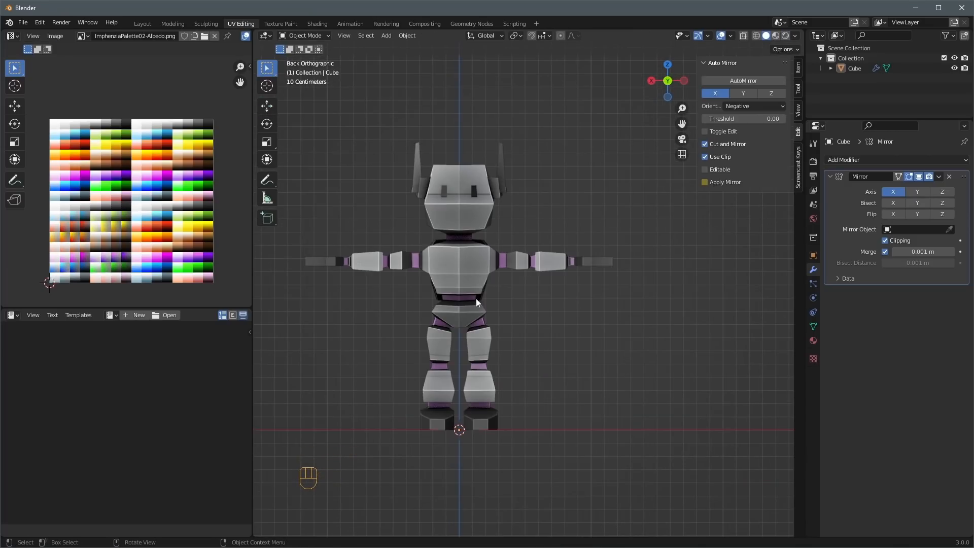
pyautogui.hotkey('shift', 'a')
pyautogui.click(447, 374)
pyautogui.click(812, 298)
pyautogui.click(856, 307)
pyautogui.click(885, 369)
# Edit the armature to place the root bone at the pelvis and extrude the spine bones upward.
pyautogui.press('Tab')
pyautogui.hotkey('shift', 'space')
pyautogui.press('g')
pyautogui.click(462, 422)
pyautogui.press('g')
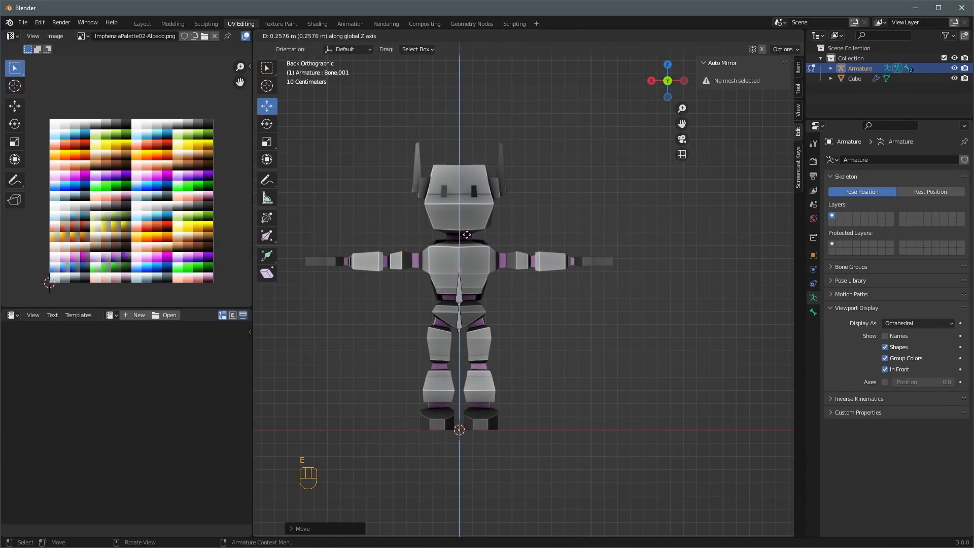
# Extrude a chain of bones outward along one arm to the hand.
pyautogui.click(548, 270)
pyautogui.press('e')
pyautogui.click(589, 270)
# Position the leg bones through the hip, knee and ankle, aligning their joints in the side view.
pyautogui.moveTo(599, 270); pyautogui.dragTo(456, 355, button='middle')
pyautogui.press('g')
pyautogui.keyDown('shift'); pyautogui.moveTo(495, 401); pyautogui.dragTo(495, 398, button='middle'); pyautogui.keyUp('shift')
pyautogui.click(461, 397)
pyautogui.press('ctrl+KP_3')
pyautogui.press('g')
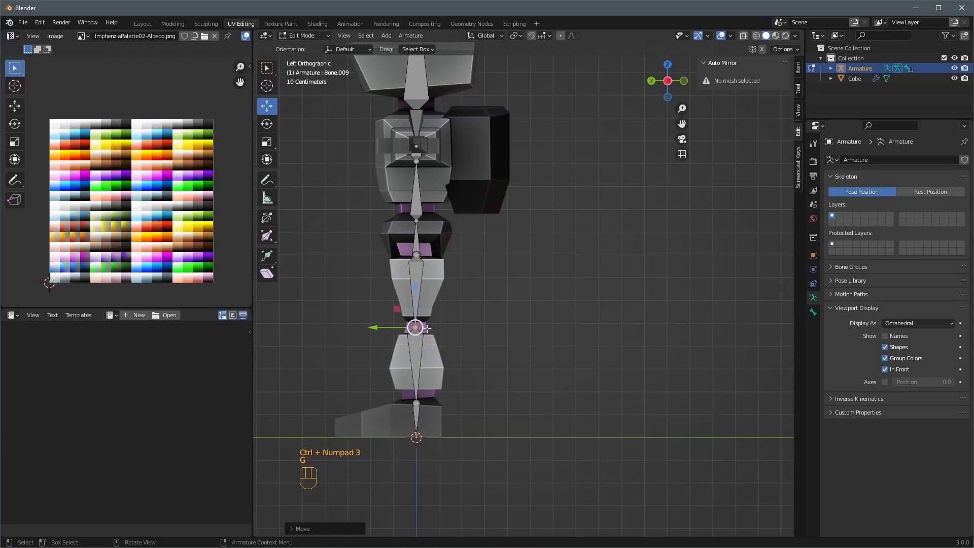
pyautogui.click(461, 406)
# Adjust the arm bone joints to the robot's arm segments in the back view.
pyautogui.moveTo(460, 355); pyautogui.dragTo(523, 365, button='middle')
pyautogui.click(491, 245)
pyautogui.press('KP_4')
pyautogui.press('ctrl+KP_1')
pyautogui.press('g')
pyautogui.click(550, 272)
pyautogui.click(470, 330)
pyautogui.scroll(2, 449, 304)
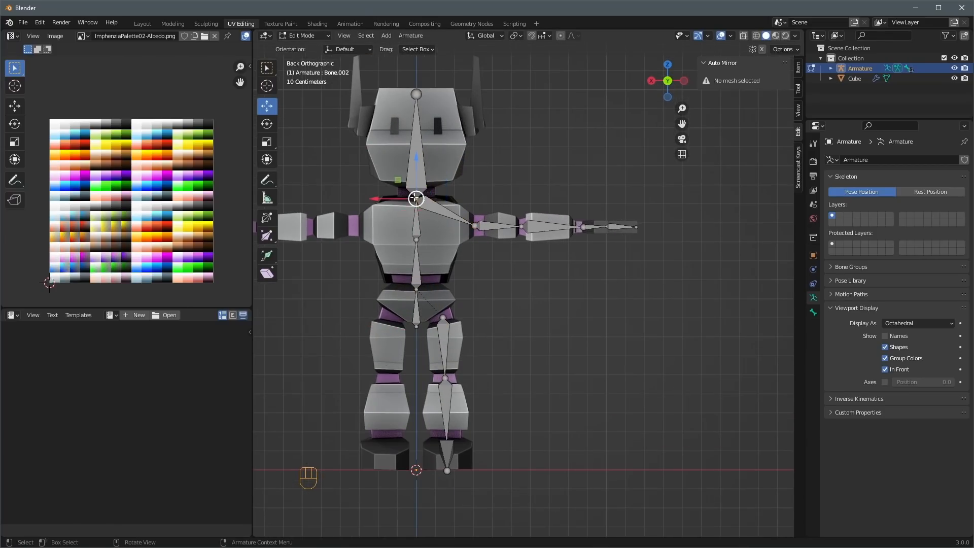
# Move the joint between the shoulder and upper arm bones onto the robot's shoulder.
pyautogui.click(429, 197)
pyautogui.click(473, 225)
pyautogui.press('g')
pyautogui.click(470, 224)
# Extrude a thumb bone from the arm chain, clear its parent, place it inside the thumb and parent it to the hand bone.
pyautogui.moveTo(487, 243); pyautogui.dragTo(563, 254, button='middle')
pyautogui.click(559, 238)
pyautogui.press('ctrl+KP_7')
pyautogui.press('KP_7')
pyautogui.press('e')
pyautogui.hotkey('alt', 'p')
pyautogui.press('g')
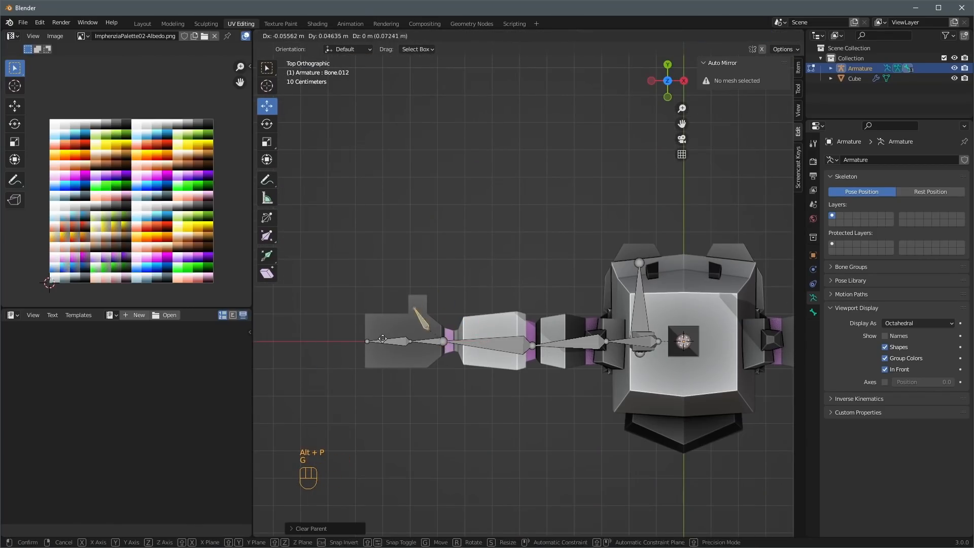
pyautogui.click(424, 304)
pyautogui.moveTo(424, 304); pyautogui.dragTo(400, 335, button='middle')
pyautogui.keyDown('shift'); pyautogui.click(393, 369); pyautogui.keyUp('shift')
pyautogui.hotkey('ctrl', 'p')
# Rename the head and arm bones by body part, including Shoulder.L and Hand.
pyautogui.click(370, 364)
pyautogui.moveTo(370, 364); pyautogui.dragTo(501, 275, button='middle')
pyautogui.click(513, 122)
pyautogui.press('F2')
pyautogui.click(538, 189)
pyautogui.write('Shoulder.L')
pyautogui.click(628, 202)
pyautogui.press('F2')
pyautogui.moveTo(717, 289); pyautogui.dragTo(690, 301, button='middle')
pyautogui.write('Hand')
pyautogui.press('Return')
# Rename the lower leg bone to LowerLeg.L.
pyautogui.click(538, 339)
pyautogui.press('F2')
pyautogui.write('LowerLeg.L')
pyautogui.press('Return')
# Extrude a bone from the knee, move it out in front of the leg and name it IKPole.L.
pyautogui.press('KP_3')
pyautogui.press('ctrl+KP_3')
pyautogui.press('e')
pyautogui.press('g')
pyautogui.press('F2')
# Extrude a bone backward from the ankle, clear its parent and name it IKTarget.L.
pyautogui.click(558, 418)
pyautogui.press('e')
pyautogui.hotkey('alt', 'p')
pyautogui.hotkey('alt', 'p')
pyautogui.click(513, 424)
pyautogui.press('F2')
pyautogui.write('IKTarget.L')
pyautogui.press('Return')
# Switch the armature to pose mode and add an IK bone constraint to LowerLeg.L.
pyautogui.press('ctrl+KP_1')
pyautogui.press('a')
pyautogui.press('Tab')
pyautogui.press('Tab')
pyautogui.moveTo(519, 315); pyautogui.dragTo(441, 327, button='middle')
pyautogui.click(552, 390)
pyautogui.hotkey('ctrl', 'Tab')
pyautogui.press('ctrl+KP_3')
pyautogui.click(812, 312)
pyautogui.click(813, 325)
pyautogui.click(875, 160)
pyautogui.click(869, 211)
# Set the IK target to the armature's IKTarget.L bone and the pole target to its IKPole.L bone.
pyautogui.click(917, 191)
pyautogui.write('arma')
pyautogui.click(917, 207)
pyautogui.click(913, 204)
pyautogui.click(888, 230)
pyautogui.click(908, 217)
pyautogui.click(893, 233)
pyautogui.click(903, 228)
pyautogui.write('ik')
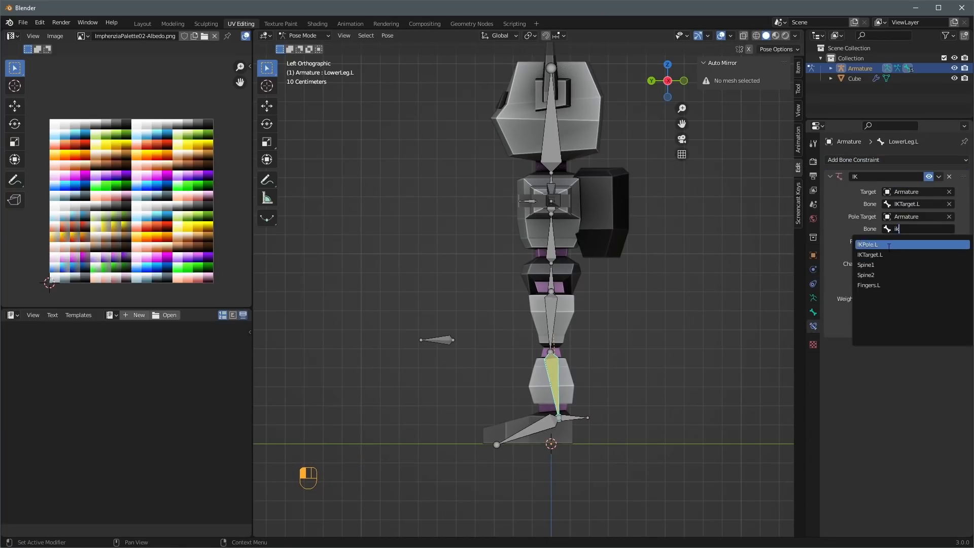
# Add a Copy Rotation constraint to Foot.L, targeting the armature's IKTarget.L bone.
pyautogui.click(814, 312)
pyautogui.click(813, 326)
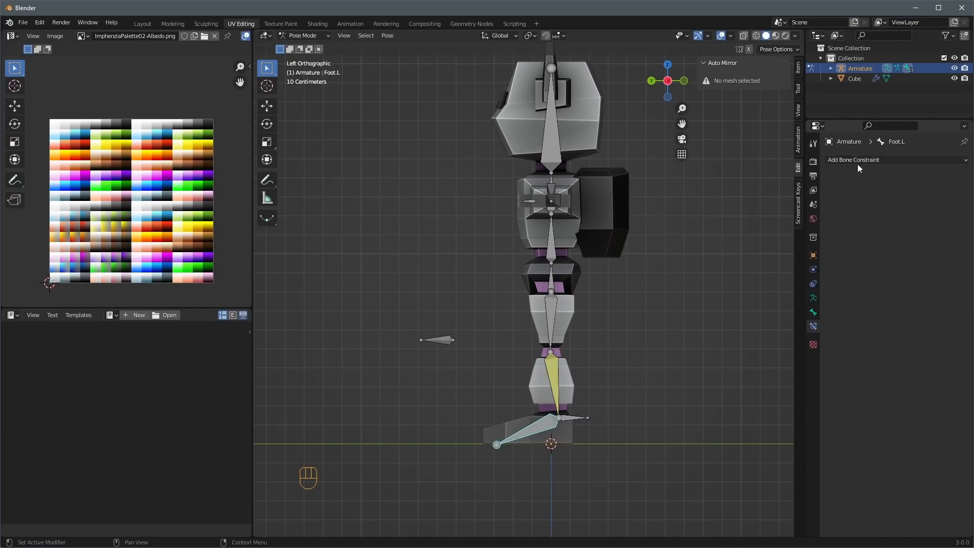
pyautogui.click(875, 160)
pyautogui.click(791, 198)
pyautogui.click(917, 192)
pyautogui.click(917, 208)
pyautogui.click(913, 204)
pyautogui.click(895, 233)
# Test the leg rig by rotating the IKTarget.L bone about the global Z axis.
pyautogui.rightClick(688, 362)
pyautogui.click(530, 420)
pyautogui.click(552, 396)
pyautogui.press('r')
pyautogui.press('z')
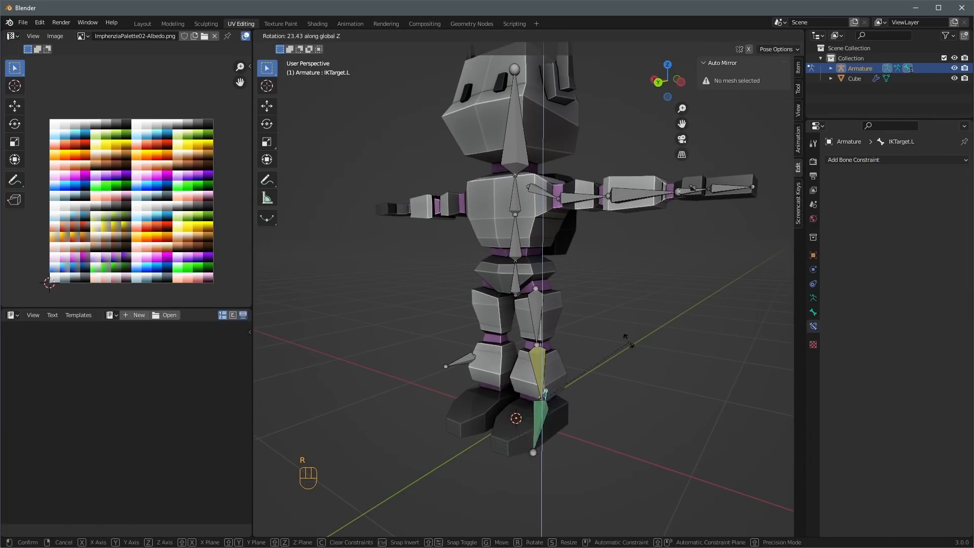
pyautogui.rightClick(647, 365)
# Select all bones in edit mode and symmetrize them to the other side of the armature.
pyautogui.moveTo(647, 365); pyautogui.dragTo(579, 388, button='middle')
pyautogui.click(542, 376)
pyautogui.press('ctrl+KP_1')
pyautogui.press('a')
pyautogui.press('F3')
pyautogui.press('Tab')
pyautogui.press('F3')
pyautogui.write('sym')
pyautogui.press('Return')
pyautogui.moveTo(654, 325); pyautogui.dragTo(573, 329, button='middle')
# Save the file as RobotGuy in the youtube-tutorials\Blender folder.
pyautogui.hotkey('ctrl', 's')
pyautogui.click(260, 155)
pyautogui.doubleClick(359, 188)
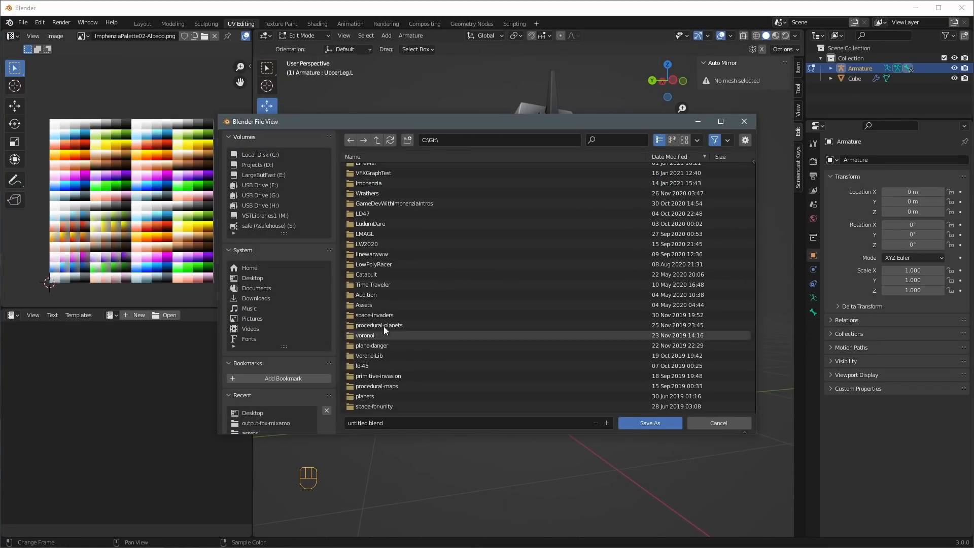
pyautogui.doubleClick(376, 300)
pyautogui.doubleClick(379, 168)
pyautogui.click(527, 422)
pyautogui.write('RobotGuy')
pyautogui.press('Return')
# Open the Animation workspace, switch the Dope Sheet to the Action Editor and create a new action named Idle.
pyautogui.moveTo(619, 272); pyautogui.dragTo(552, 270, button='middle')
pyautogui.click(515, 236)
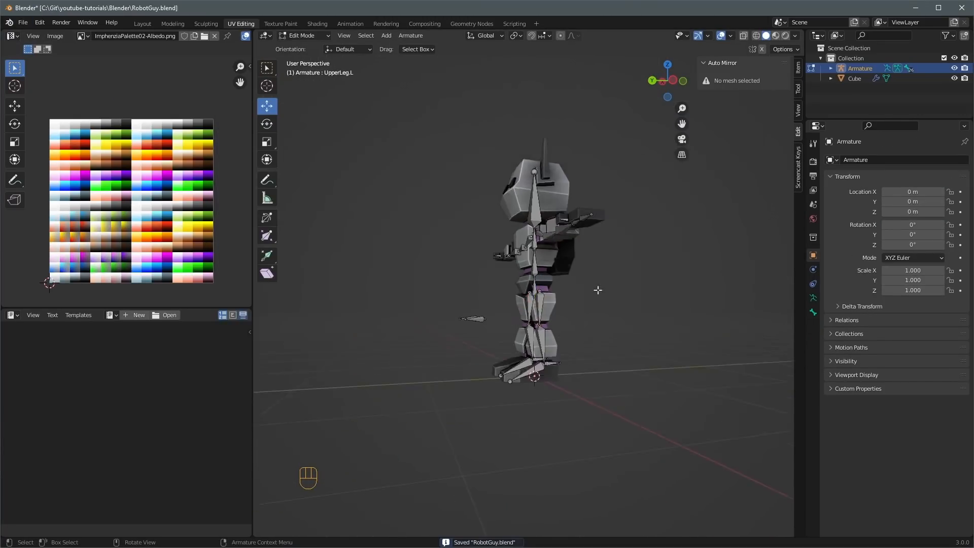
pyautogui.click(349, 24)
pyautogui.press('ctrl+KP_1')
pyautogui.scroll(4, 547, 224)
pyautogui.click(55, 395)
pyautogui.click(53, 419)
pyautogui.click(387, 395)
pyautogui.click(394, 395)
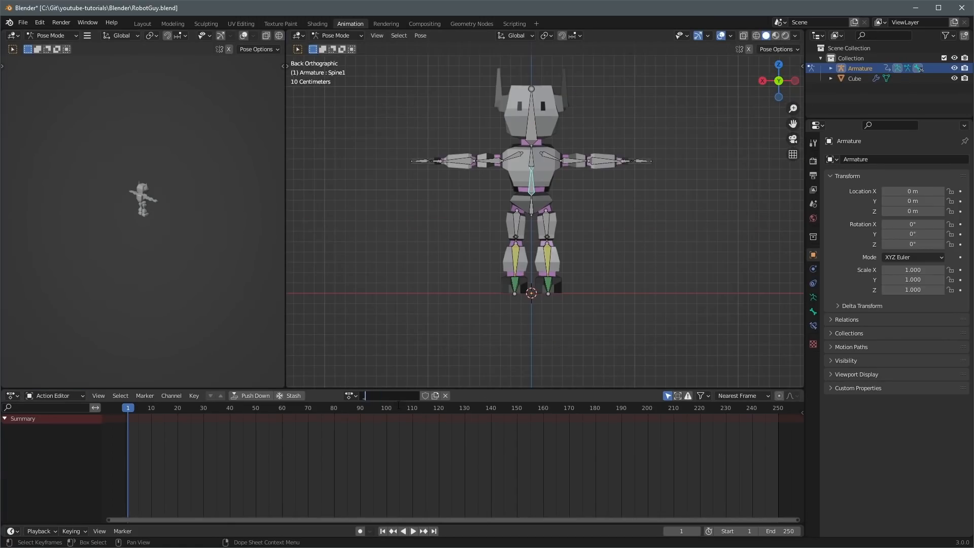
pyautogui.write('Idle')
# Return the armature to object mode and parent the robot mesh to it.
pyautogui.click(576, 161)
pyautogui.press('r')
pyautogui.hotkey('ctrl', 'Tab')
pyautogui.hotkey('ctrl', 'p')
# Select the robot's linked head pieces in edit mode and assign them to a new vertex group.
pyautogui.click(510, 278)
pyautogui.press('Tab')
pyautogui.moveTo(510, 278); pyautogui.dragTo(537, 123, button='middle')
pyautogui.press('l')
pyautogui.press('l')
pyautogui.press('l')
pyautogui.press('l')
pyautogui.hotkey('ctrl', 'g')
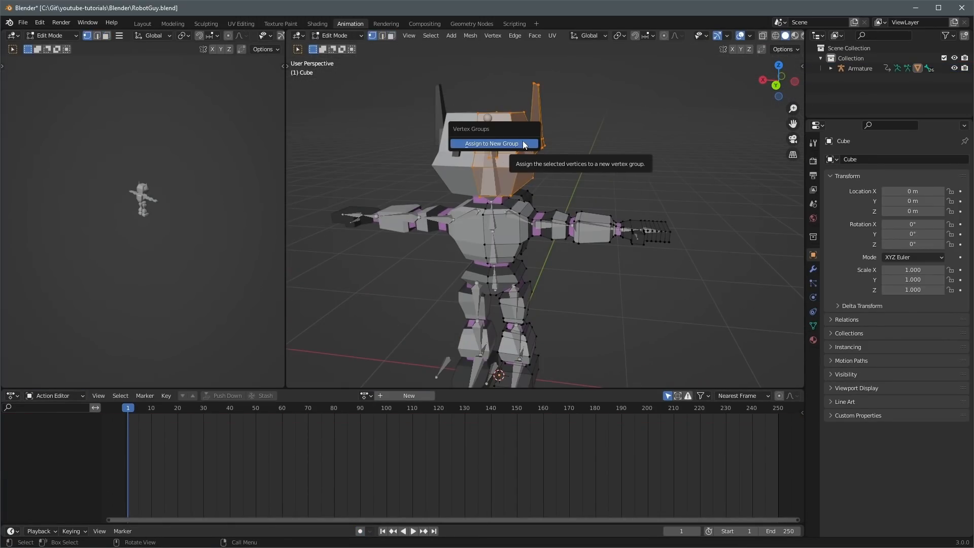
pyautogui.click(524, 143)
pyautogui.click(812, 325)
# Assign another set of mesh vertices to a vertex group and return the armature to pose mode.
pyautogui.press('Tab')
pyautogui.keyDown('shift'); pyautogui.click(482, 177); pyautogui.keyUp('shift')
pyautogui.press('Tab')
pyautogui.hotkey('ctrl', 'g')
pyautogui.click(516, 196)
pyautogui.press('Tab')
pyautogui.hotkey('ctrl', 'Tab')
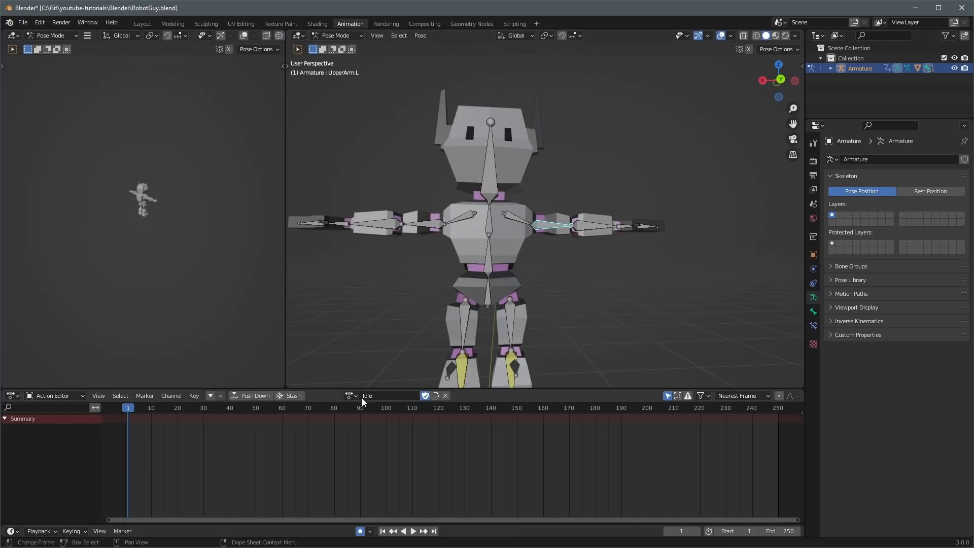
# Rotate the left upper arm down to the robot's side and paste the flipped pose onto the right arm.
pyautogui.press('ctrl+KP_1')
pyautogui.press('r')
pyautogui.click(476, 206)
pyautogui.hotkey('ctrl', 'shift', 'v')
# Rotate the left arm's lower bones so the hand hangs relaxed beside the body.
pyautogui.moveTo(555, 242); pyautogui.dragTo(656, 326, button='middle')
pyautogui.press('r')
pyautogui.moveTo(608, 263); pyautogui.dragTo(558, 203, button='middle')
pyautogui.click(559, 291)
pyautogui.press('r')
pyautogui.click(586, 315)
# Rotate the right hand and finger bones to finish the relaxed standing pose on frame 1.
pyautogui.click(419, 256)
pyautogui.press('r')
pyautogui.click(410, 320)
pyautogui.moveTo(411, 261); pyautogui.dragTo(594, 299, button='middle')
pyautogui.press('r')
pyautogui.click(482, 120)
pyautogui.press('r')
pyautogui.press('KP_3')
pyautogui.click(556, 193)
# Pose the upper body on frame 20 of the Idle action by rotating the shoulder bones.
pyautogui.moveTo(710, 223); pyautogui.dragTo(609, 218, button='middle')
pyautogui.scroll(-3, 610, 218)
pyautogui.click(177, 408)
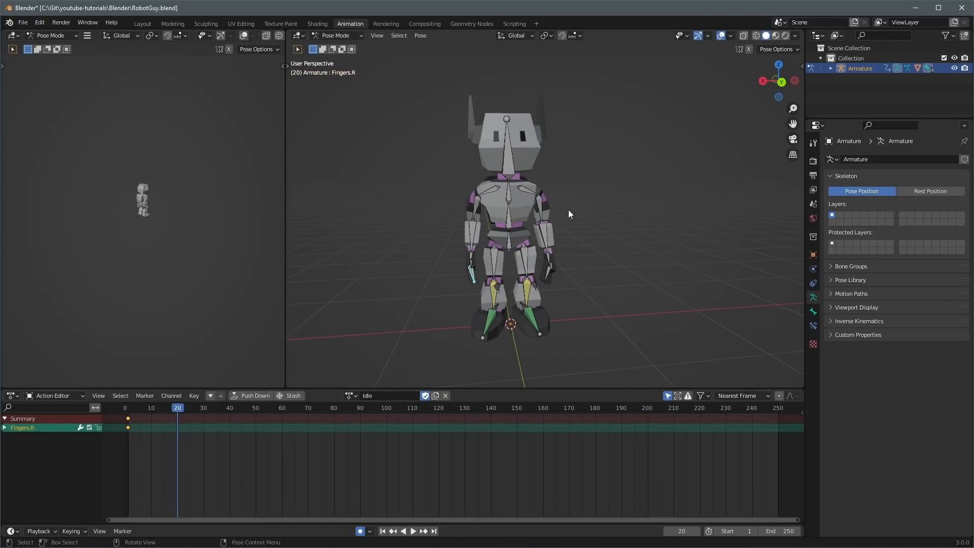
pyautogui.scroll(3, 558, 203)
pyautogui.click(516, 168)
pyautogui.press('r')
pyautogui.click(635, 171)
pyautogui.moveTo(635, 170)
pyautogui.mouseDown(button='middle')
pyautogui.moveTo(507, 221)
pyautogui.moveTo(556, 78)
pyautogui.moveTo(558, 200)
pyautogui.moveTo(628, 162)
pyautogui.mouseUp(button='middle')
pyautogui.press('KP_7')
pyautogui.click(640, 209)
pyautogui.press('r')
pyautogui.click(654, 213)
# Duplicate the frame 1 keyframes to the end of the Idle action to close the loop.
pyautogui.moveTo(654, 213); pyautogui.dragTo(558, 127, button='middle')
pyautogui.click(128, 407)
pyautogui.press('a')
pyautogui.hotkey('shift', 'd')
pyautogui.rightClick(203, 449)
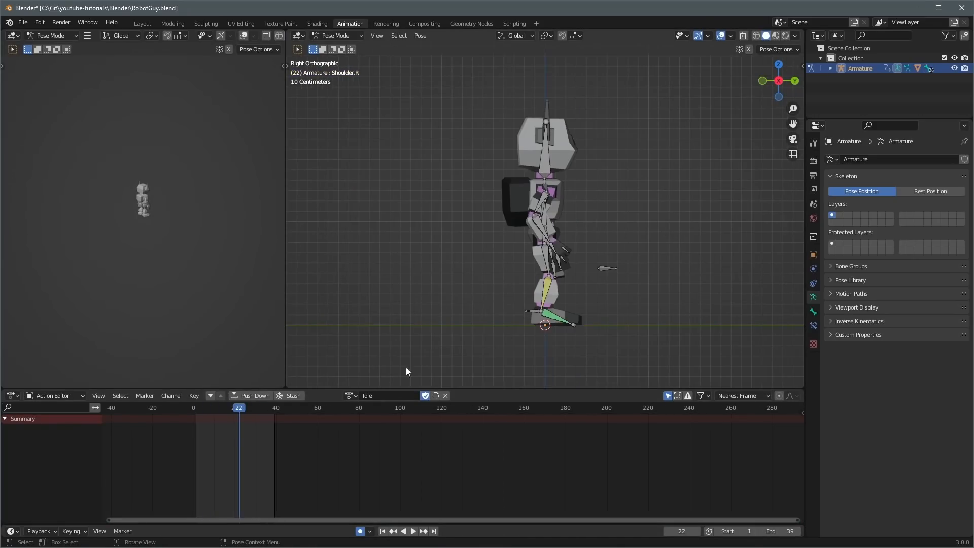
# On frame 1 of the Walk action, move and rotate one foot's IK target forward into a stride.
pyautogui.press('a')
pyautogui.scroll(3, 635, 300)
pyautogui.click(196, 408)
pyautogui.click(458, 318)
pyautogui.press('r')
pyautogui.press('g')
pyautogui.click(610, 319)
pyautogui.press('r')
pyautogui.press('z')
pyautogui.click(620, 320)
# Move and rotate the other foot's IK target behind the body, and rotate the lower spine bone.
pyautogui.click(458, 318)
pyautogui.press('g')
pyautogui.press('r')
pyautogui.click(514, 336)
pyautogui.click(470, 144)
pyautogui.click(482, 161)
pyautogui.press('r')
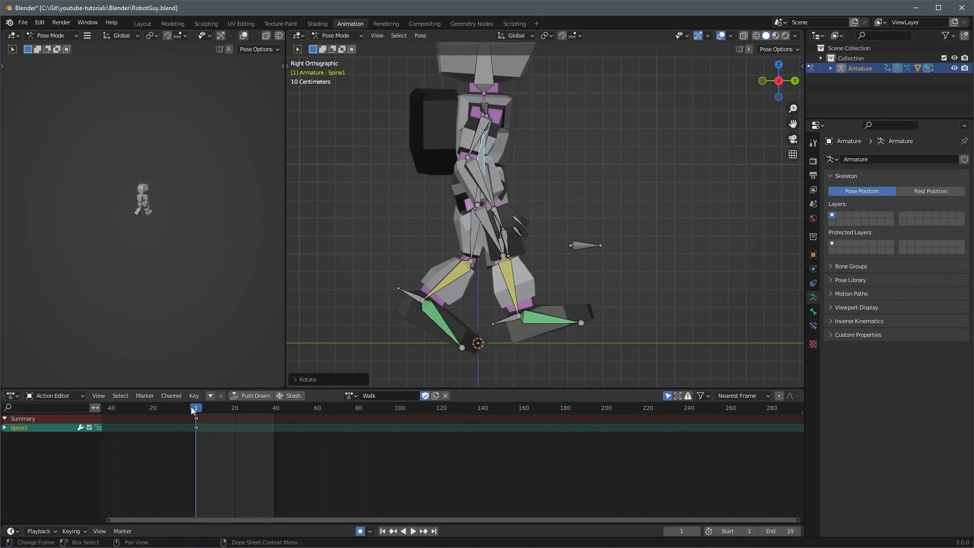
# Lower the Root bone and reposition the foot IK targets for the down pose just after the first stride.
pyautogui.click(470, 211)
pyautogui.press('g')
pyautogui.click(507, 319)
pyautogui.click(410, 294)
pyautogui.click(474, 216)
pyautogui.press('g')
pyautogui.moveTo(201, 408); pyautogui.dragTo(197, 414)
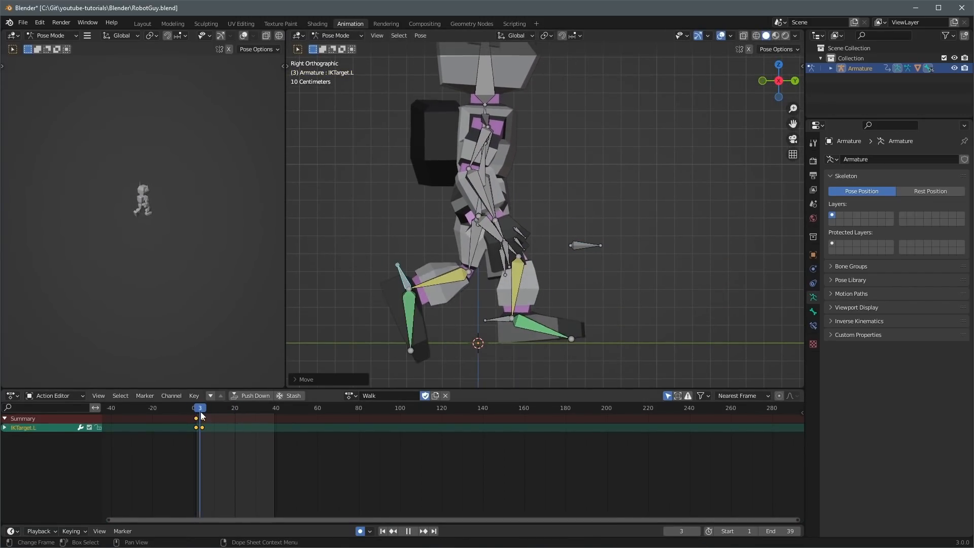
# Shift the down pose's keyframes to frame 5 of the Walk action.
pyautogui.press('a')
pyautogui.scroll(8, 192, 413)
pyautogui.moveTo(192, 413); pyautogui.dragTo(253, 411, button='middle')
pyautogui.click(272, 408)
pyautogui.click(477, 221)
pyautogui.moveTo(269, 407)
pyautogui.mouseDown()
pyautogui.moveTo(261, 406)
pyautogui.moveTo(285, 409)
pyautogui.moveTo(271, 408)
pyautogui.mouseUp()
pyautogui.moveTo(272, 425); pyautogui.dragTo(304, 423)
pyautogui.click(303, 423)
# Create the passing pose on frame 9 by moving the foot IK target and the Root bone.
pyautogui.click(290, 407)
pyautogui.press('g')
pyautogui.click(496, 319)
pyautogui.click(476, 209)
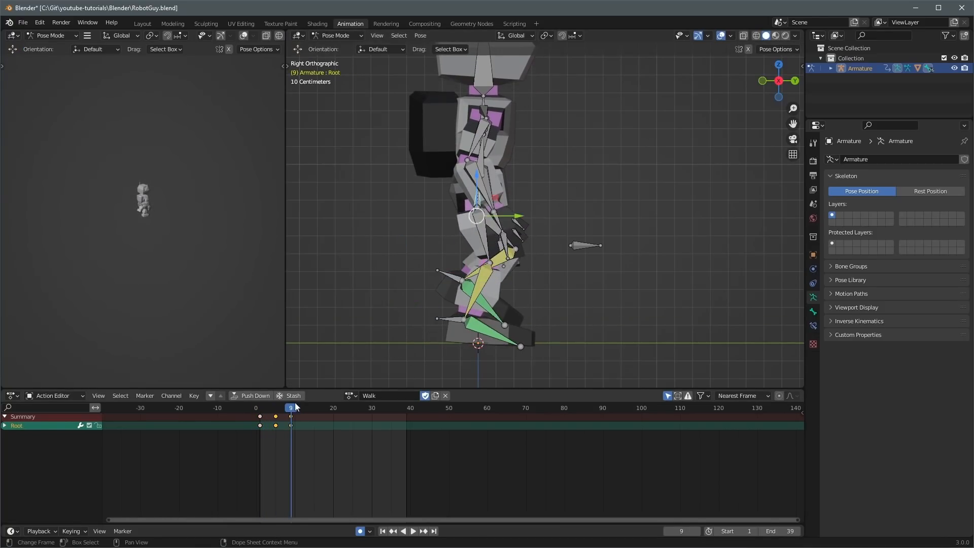
# Rotate the foot IK targets on frame 13 to lift the swinging leg.
pyautogui.click(305, 408)
pyautogui.click(451, 318)
pyautogui.press('r')
pyautogui.click(581, 296)
pyautogui.click(451, 275)
pyautogui.press('r')
pyautogui.click(613, 209)
# Copy the stride pose of all bones and paste it mirrored on frame 17.
pyautogui.press('a')
pyautogui.moveTo(261, 406); pyautogui.dragTo(305, 408)
pyautogui.click(469, 311)
pyautogui.press('a')
pyautogui.hotkey('ctrl', 'c')
pyautogui.click(321, 407)
pyautogui.hotkey('ctrl', 'shift', 'v')
# Rotate the arm bones on frame 1 so one arm swings back and the other forward.
pyautogui.click(260, 408)
pyautogui.click(475, 136)
pyautogui.press('r')
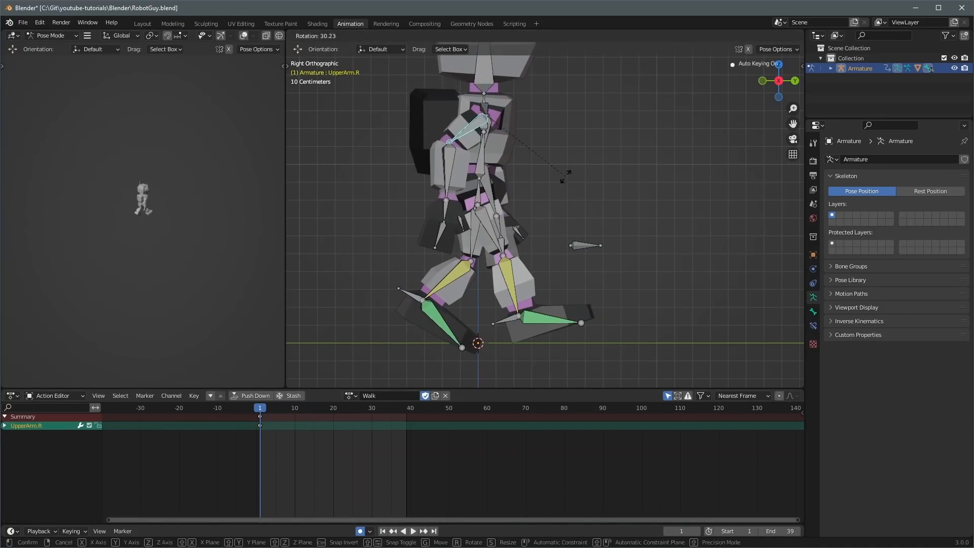
pyautogui.click(567, 174)
pyautogui.click(472, 133)
pyautogui.press('r')
pyautogui.click(576, 164)
pyautogui.press('r')
pyautogui.keyDown('shift'); pyautogui.click(415, 191); pyautogui.keyUp('shift')
# Paste the arm pose mirrored on frame 17 and duplicate the first frame's keyframes to frame 33.
pyautogui.moveTo(260, 408); pyautogui.dragTo(322, 408)
pyautogui.hotkey('ctrl', 'shift', 'v')
pyautogui.hotkey('shift', 'd')
pyautogui.click(416, 446)
pyautogui.press('a')
pyautogui.click(369, 408)
pyautogui.hotkey('shift', 'd')
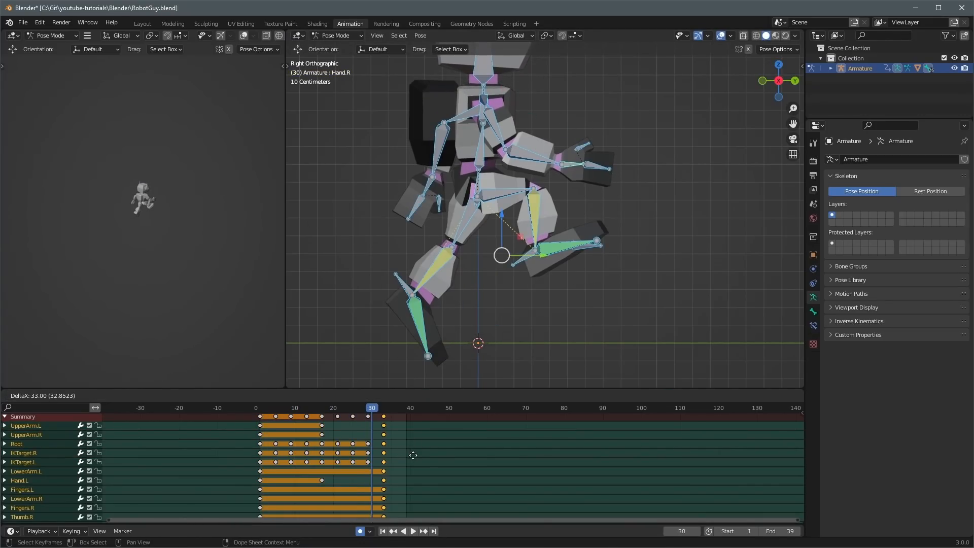
# Move the Root bone on frame 1, then paste its pose mirrored on frame 17 and unmirrored on frame 33.
pyautogui.click(260, 407)
pyautogui.click(478, 202)
pyautogui.press('g')
pyautogui.click(506, 320)
pyautogui.hotkey('ctrl', 'c')
pyautogui.click(322, 408)
pyautogui.hotkey('ctrl', 'shift', 'v')
pyautogui.click(384, 408)
pyautogui.hotkey('ctrl', 'v')
# Adjust the rear foot's IK target on frame 5 and paste the pose mirrored on frame 21.
pyautogui.moveTo(259, 408)
pyautogui.mouseDown()
pyautogui.moveTo(296, 406)
pyautogui.moveTo(276, 408)
pyautogui.mouseUp()
pyautogui.click(398, 297)
pyautogui.press('g')
pyautogui.click(411, 287)
pyautogui.hotkey('ctrl', 'c')
pyautogui.click(337, 407)
pyautogui.hotkey('ctrl', 'shift', 'v')
pyautogui.moveTo(337, 408); pyautogui.dragTo(374, 408)
# Set the animation's end frame to 32 and play back the walk cycle.
pyautogui.click(779, 530)
pyautogui.write('32')
pyautogui.press('Return')
pyautogui.press('space')
pyautogui.press('space')
# Delete the closing keyframes at the end of the Walk action.
pyautogui.moveTo(295, 408); pyautogui.dragTo(395, 515)
pyautogui.press('a')
pyautogui.hotkey('alt', 'a')
pyautogui.press('b')
pyautogui.press('Delete')
# Reposition the rear foot's IK target on frame 1 of the walk cycle.
pyautogui.moveTo(306, 407); pyautogui.dragTo(260, 410)
pyautogui.click(406, 309)
pyautogui.press('g')
pyautogui.click(419, 315)
pyautogui.moveTo(420, 315); pyautogui.dragTo(411, 311)
pyautogui.moveTo(266, 408); pyautogui.dragTo(269, 518)
# Copy the corrected first-frame pose and paste it mirrored on frame 17.
pyautogui.press('a')
pyautogui.press('a')
pyautogui.hotkey('ctrl', 'c')
pyautogui.click(322, 408)
pyautogui.hotkey('ctrl', 'shift', 'v')
# Duplicate the first frame's keyframes to frame 33 and play back the finished walk cycle.
pyautogui.press('b')
pyautogui.hotkey('shift', 'd')
pyautogui.click(391, 457)
pyautogui.press('space')
pyautogui.scroll(9, 162, 168)
pyautogui.scroll(-1, 167, 172)
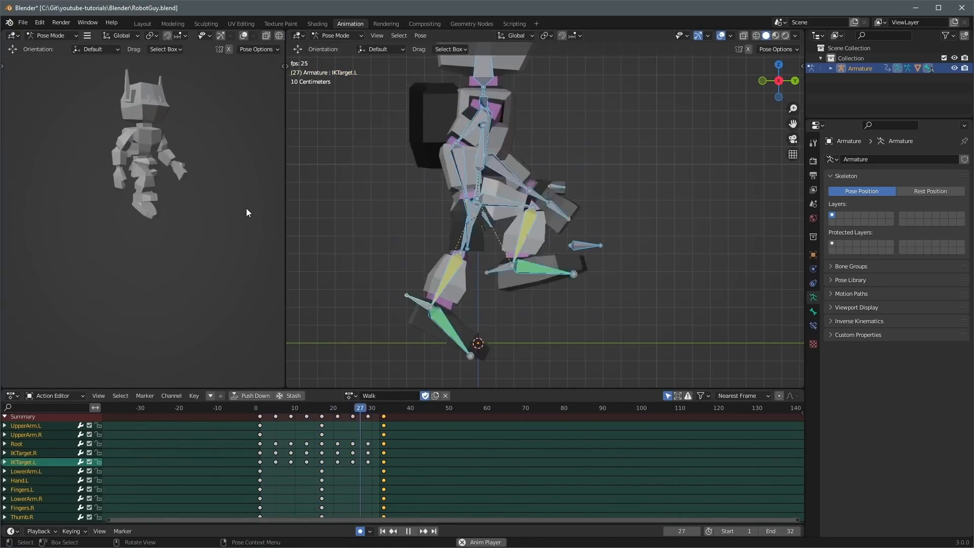
# Lower the lifted foot's IK target on an in-between frame of the Walk action.
pyautogui.moveTo(318, 413); pyautogui.dragTo(306, 412)
pyautogui.click(511, 257)
pyautogui.press('g')
pyautogui.click(522, 286)
pyautogui.moveTo(524, 285); pyautogui.dragTo(525, 290)
# Move and rotate the rear foot's IK target on a nearby frame of the walk cycle, and play back the animation.
pyautogui.moveTo(307, 411)
pyautogui.mouseDown()
pyautogui.moveTo(315, 413)
pyautogui.moveTo(258, 407)
pyautogui.moveTo(308, 416)
pyautogui.moveTo(259, 412)
pyautogui.moveTo(307, 412)
pyautogui.moveTo(279, 407)
pyautogui.moveTo(310, 402)
pyautogui.mouseUp()
pyautogui.press('g')
pyautogui.click(409, 339)
pyautogui.click(409, 287)
pyautogui.press('g')
pyautogui.click(413, 276)
pyautogui.press('r')
pyautogui.click(410, 274)
pyautogui.press('a')
pyautogui.press('a')
pyautogui.press('space')
# Reposition the rear foot's IK target on frame 1, copy its pose, and play back the walk cycle.
pyautogui.click(403, 286)
pyautogui.press('g')
pyautogui.click(434, 302)
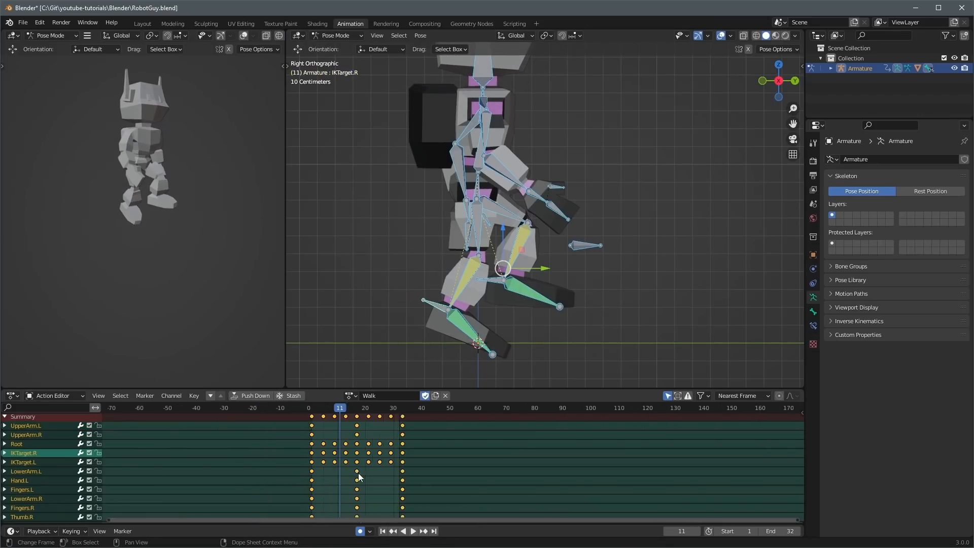
pyautogui.moveTo(358, 473); pyautogui.dragTo(316, 477, button='middle')
pyautogui.click(285, 407)
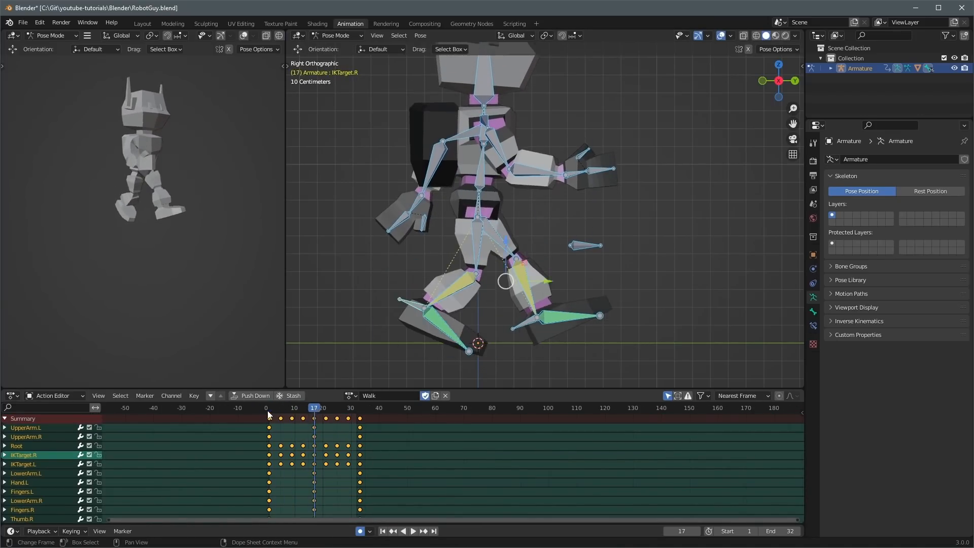
pyautogui.click(404, 303)
pyautogui.hotkey('ctrl', 'c')
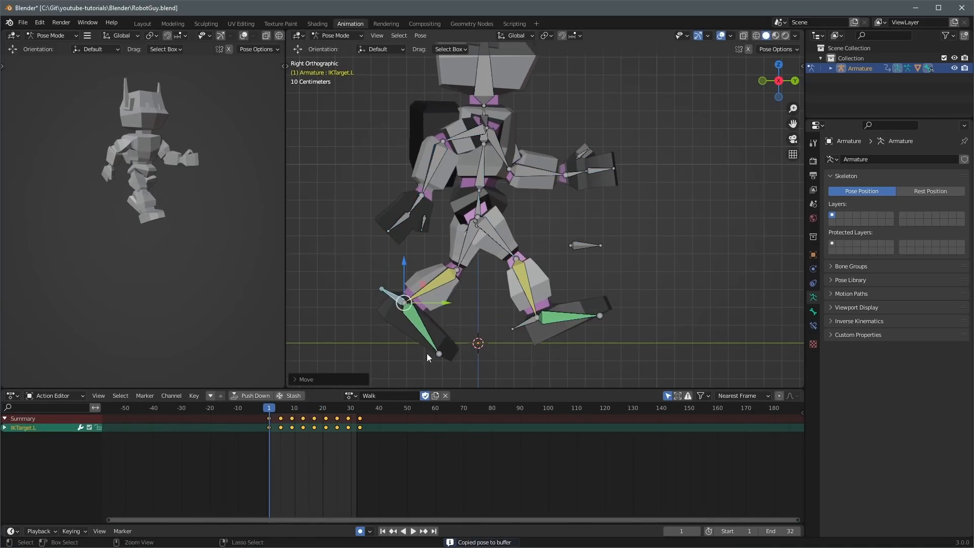
pyautogui.press('space')
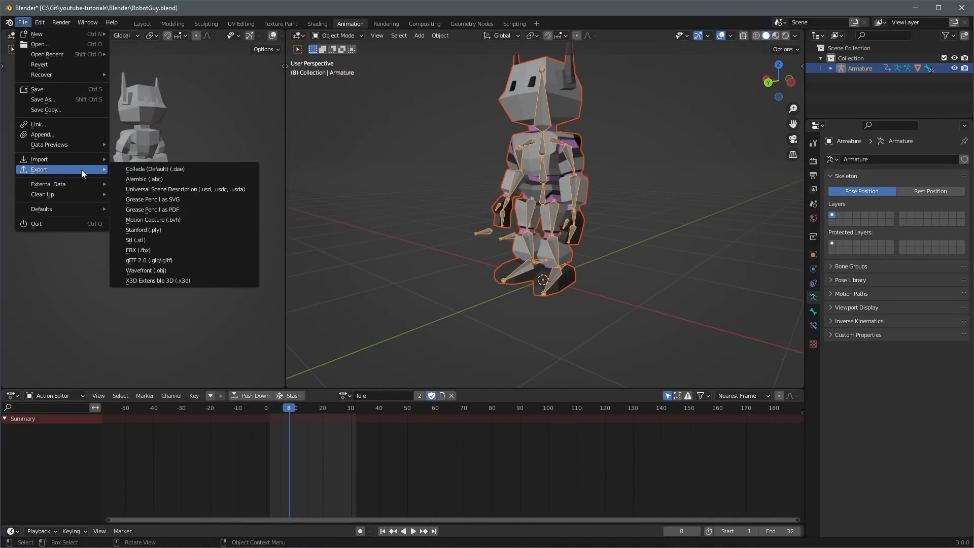
# Start an FBX export and create a Meshes folder in the Unity project's Assets folder as its destination.
pyautogui.click(156, 249)
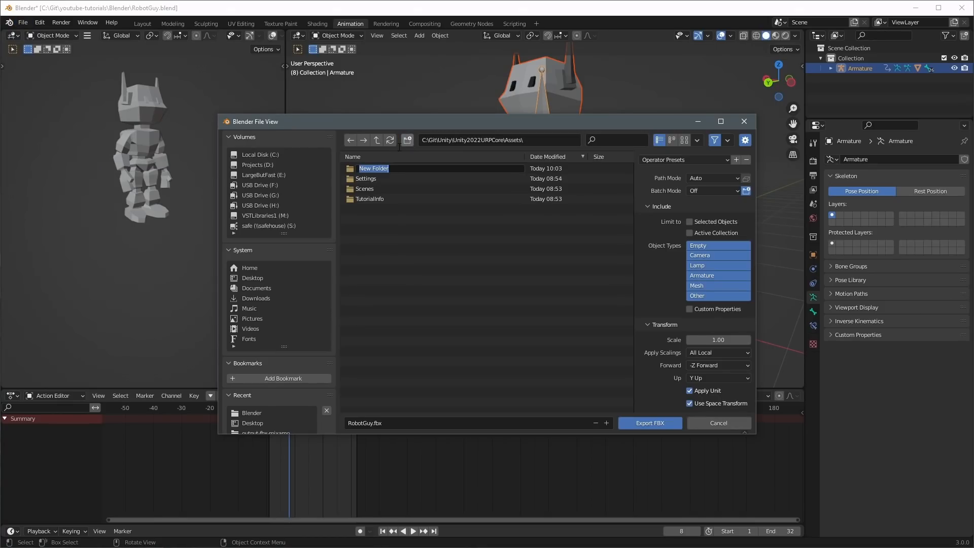
pyautogui.press('Return')
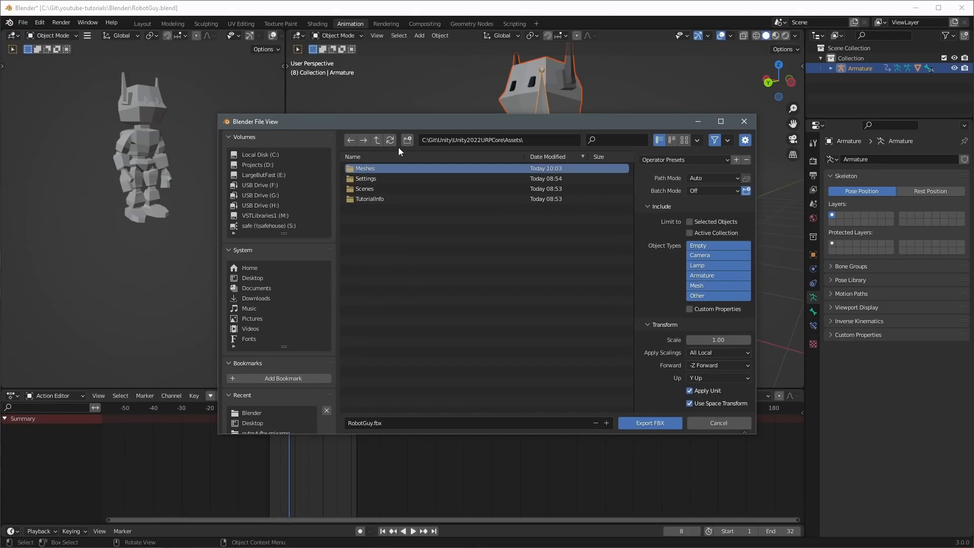
pyautogui.doubleClick(363, 173)
# Limit the export to selected objects, use FBX Units Scale and Y Forward, and export RobotGuy.fbx.
pyautogui.click(712, 222)
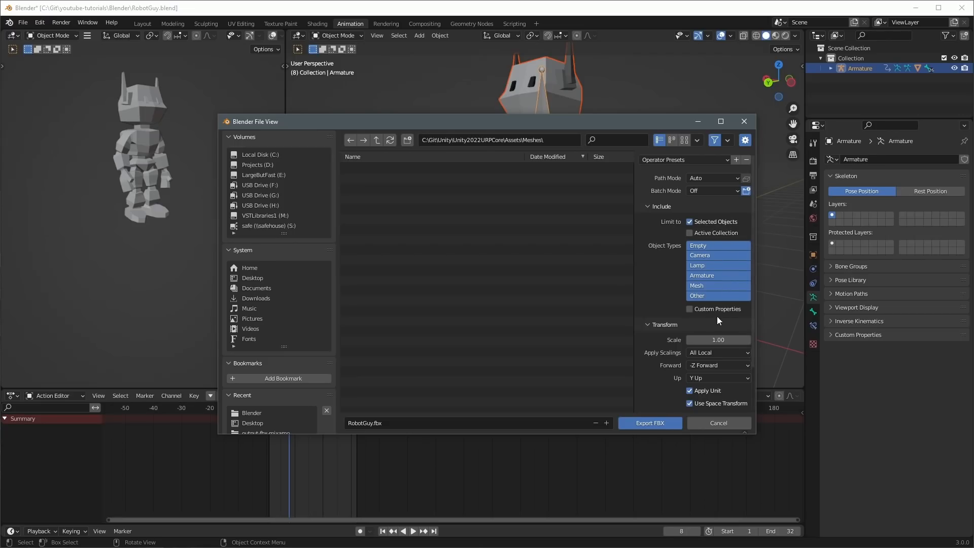
pyautogui.click(714, 352)
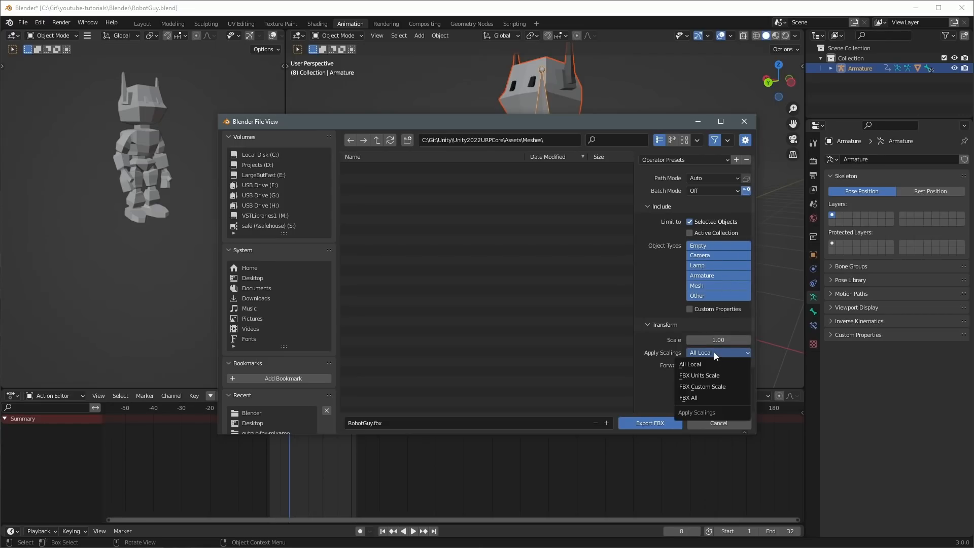
pyautogui.click(718, 376)
pyautogui.click(719, 365)
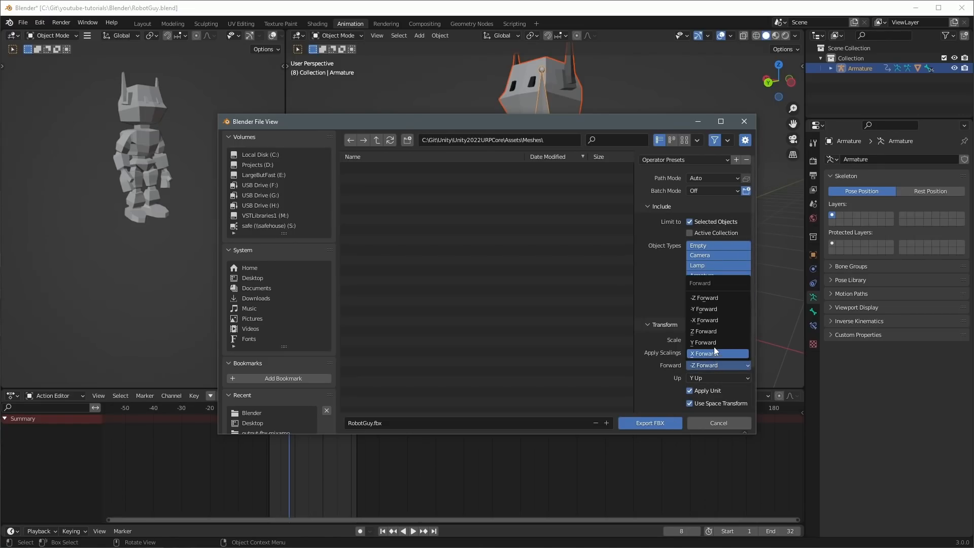
pyautogui.click(714, 343)
pyautogui.scroll(-10, 717, 390)
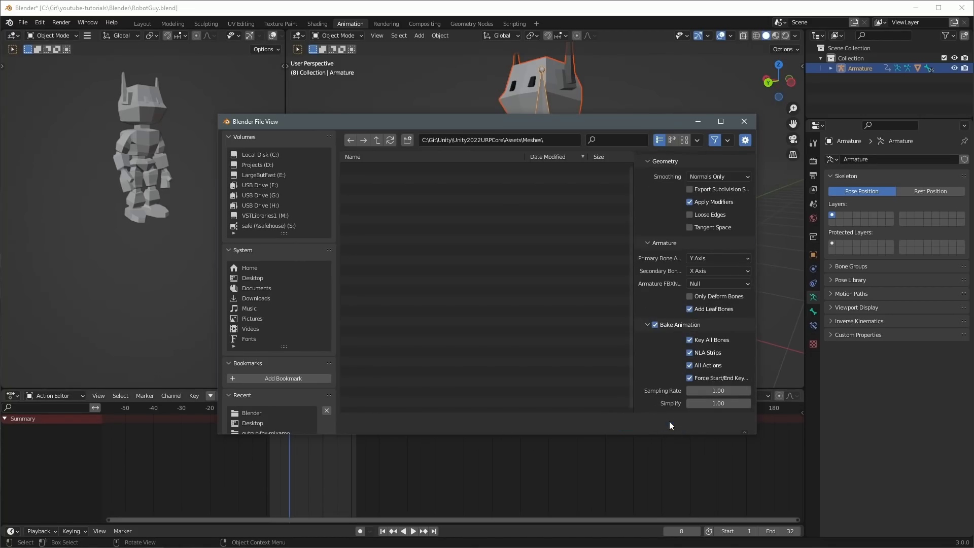
pyautogui.click(668, 421)
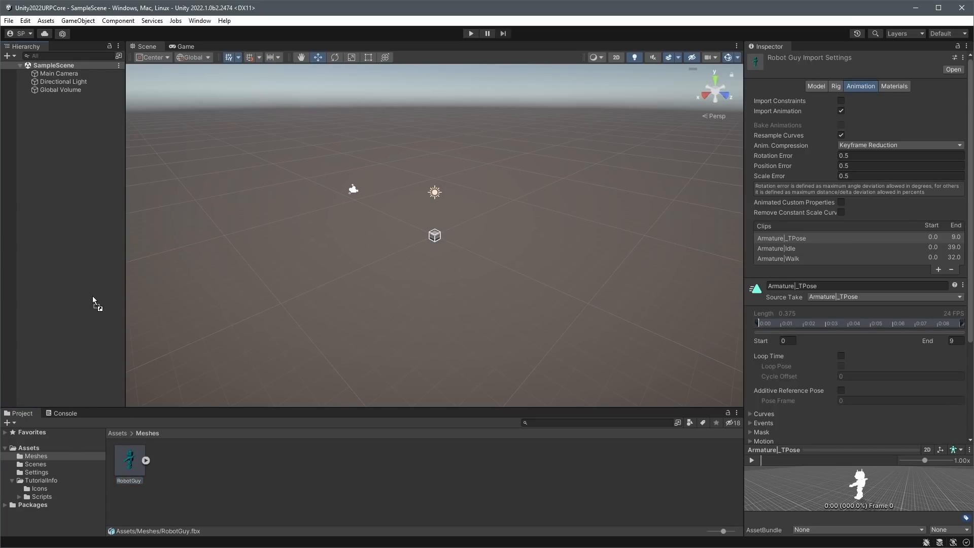
# In Unity, create a folder named Materials inside Assets and open it.
pyautogui.click(36, 447)
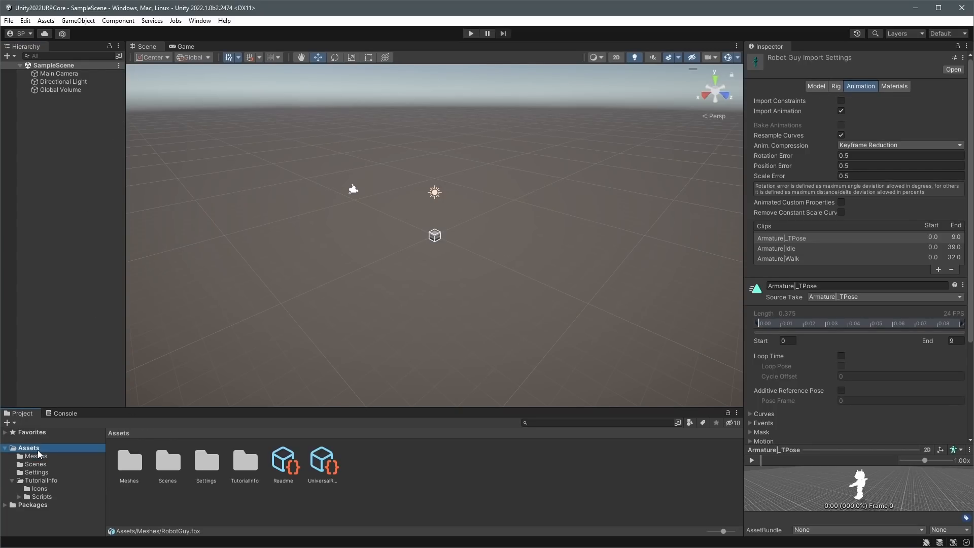
pyautogui.rightClick(38, 449)
pyautogui.moveTo(183, 190)
pyautogui.click(227, 189)
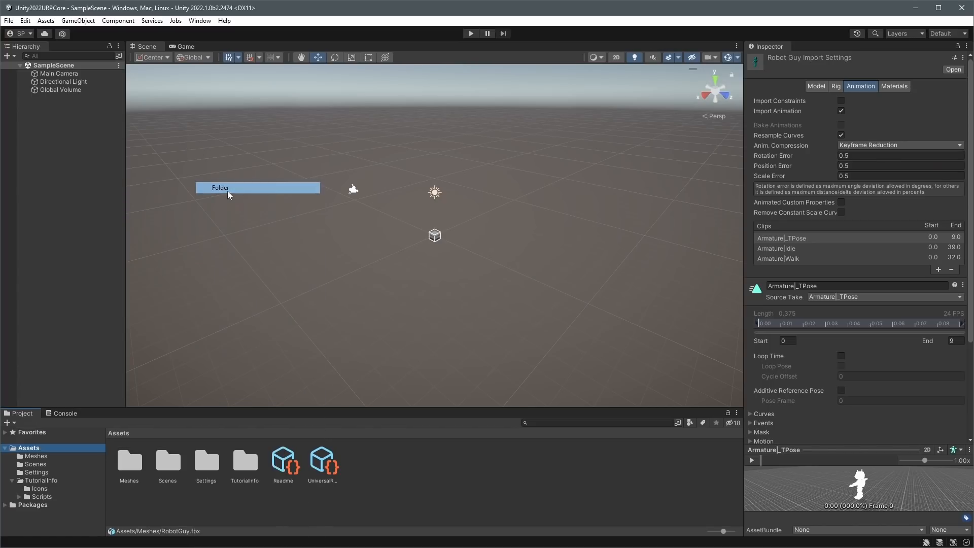
pyautogui.write('Material')
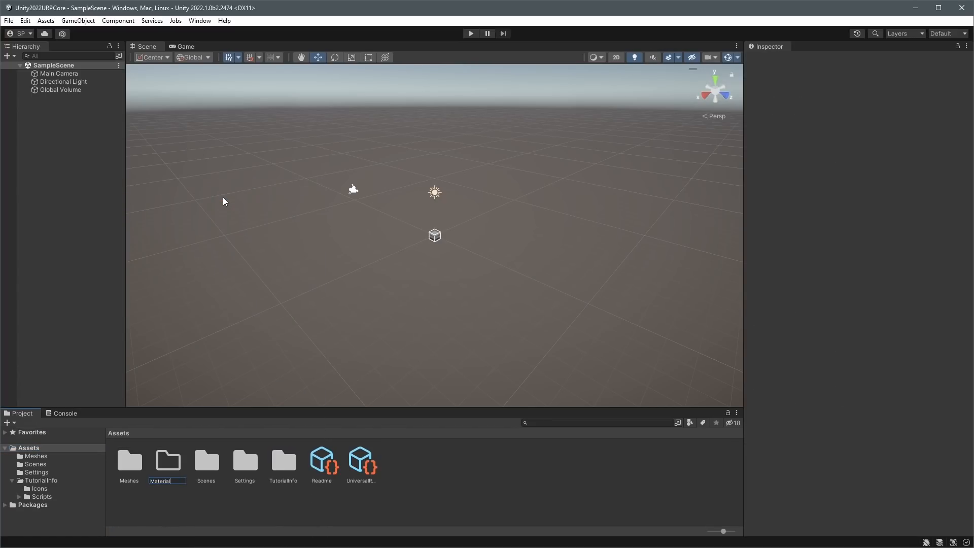
pyautogui.write('s')
pyautogui.press('Return')
pyautogui.doubleClick(141, 465)
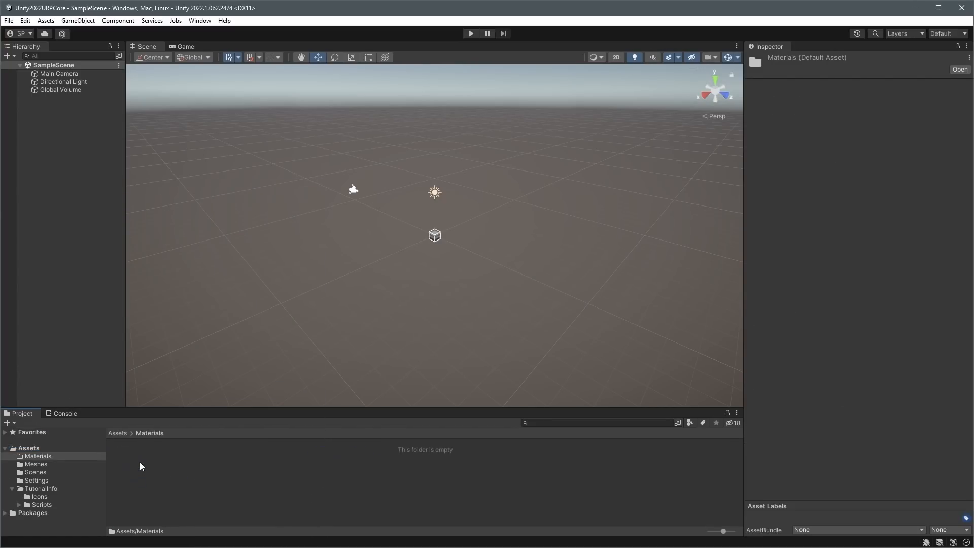
# Import ImphenziaPalette02-Albedo.png and ImphenziaPalette02-Emission.png from File Explorer into the Materials folder.
pyautogui.hotkey('alt', 'Tab')
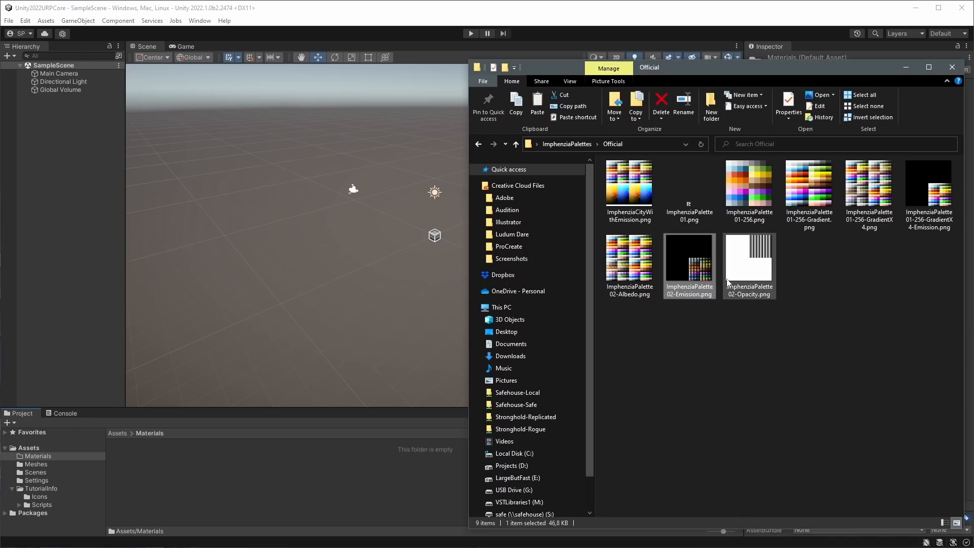
pyautogui.keyDown('ctrl'); pyautogui.click(635, 288); pyautogui.keyUp('ctrl')
pyautogui.moveTo(636, 288); pyautogui.dragTo(175, 477)
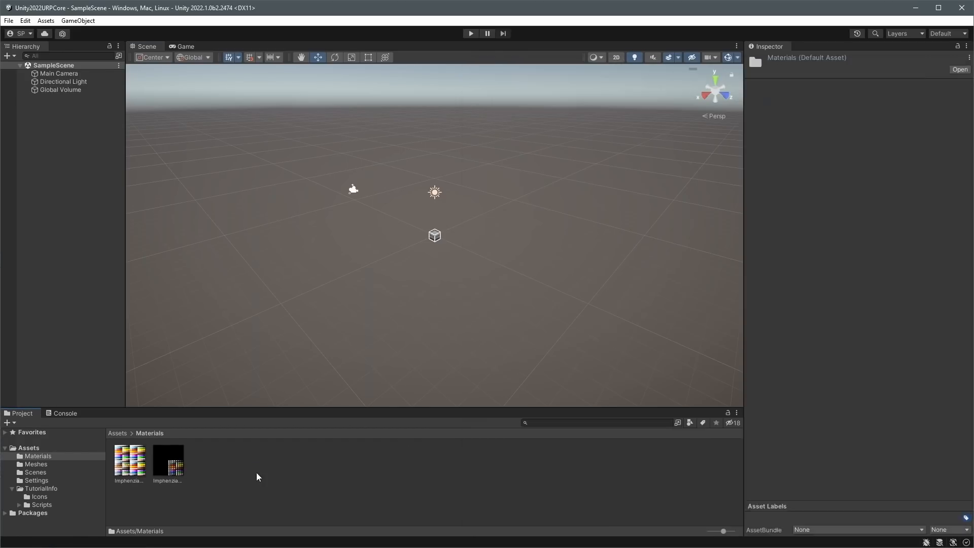
# Create a URP Lit Shader Graph named Common in the Materials folder.
pyautogui.rightClick(236, 464)
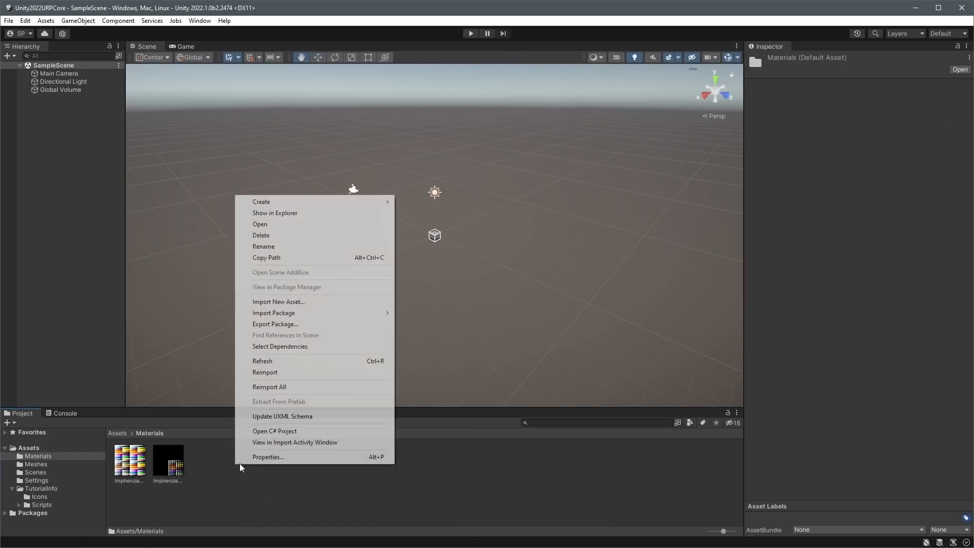
pyautogui.moveTo(302, 202)
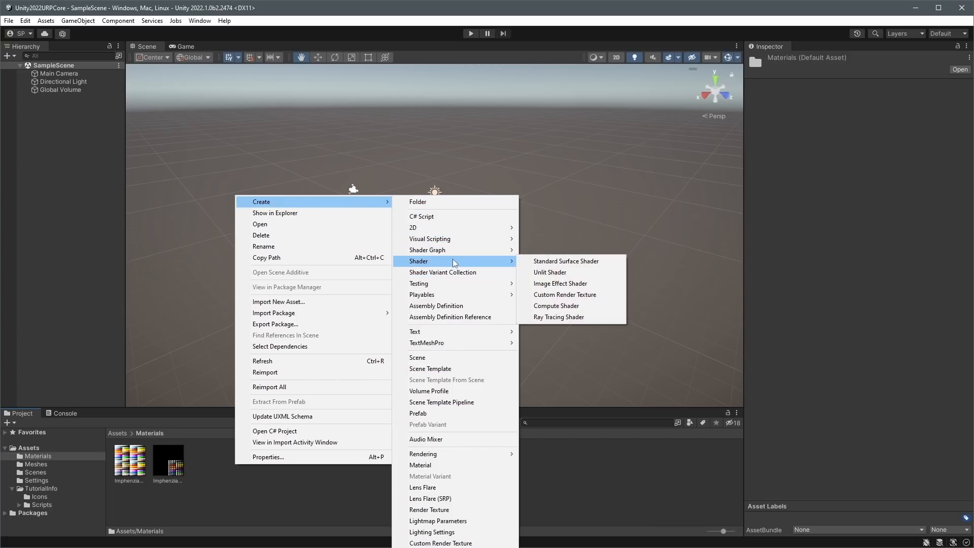
pyautogui.moveTo(452, 251)
pyautogui.moveTo(561, 254)
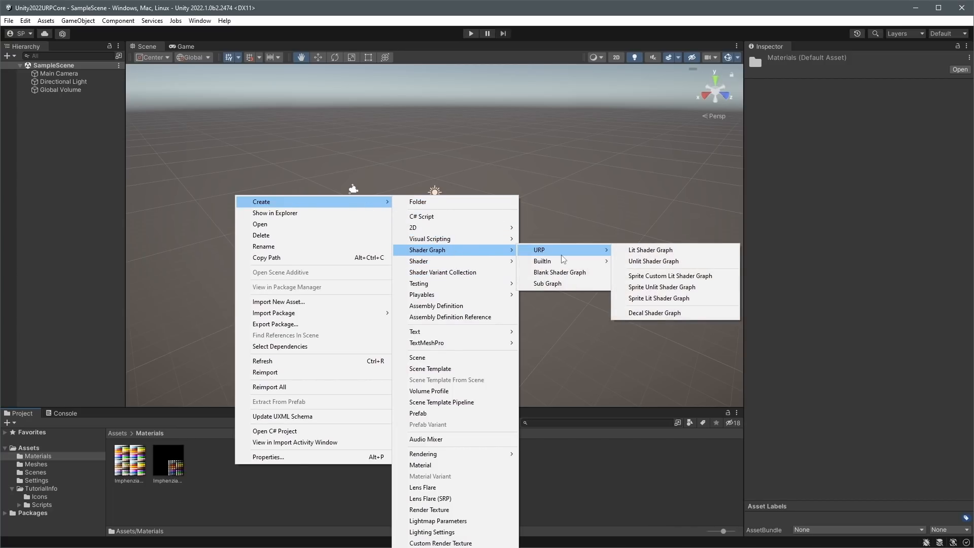
pyautogui.click(650, 249)
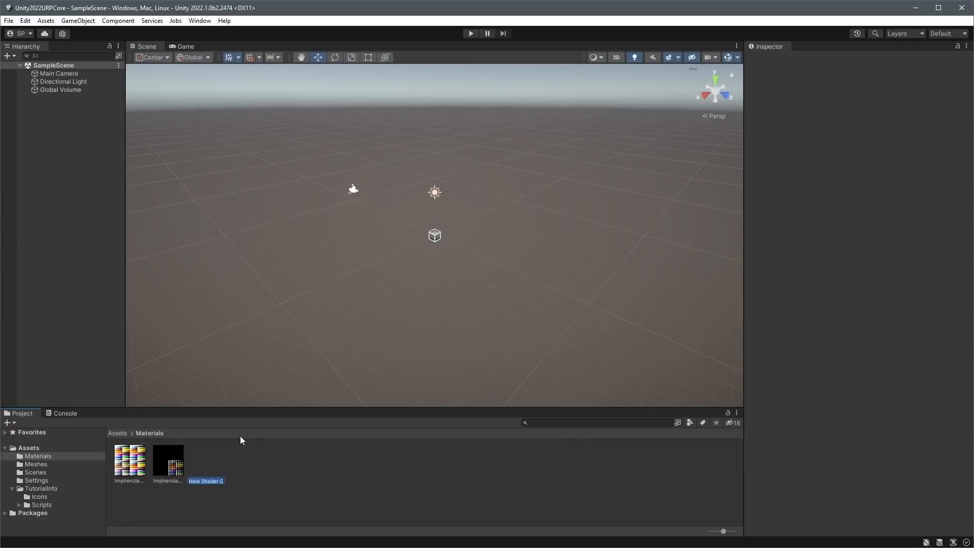
pyautogui.write('Common')
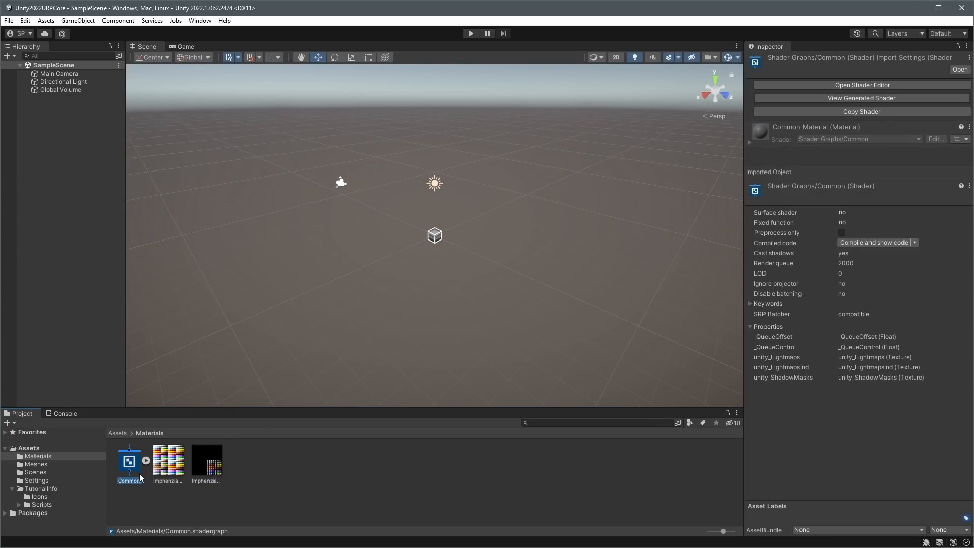
pyautogui.click(287, 457)
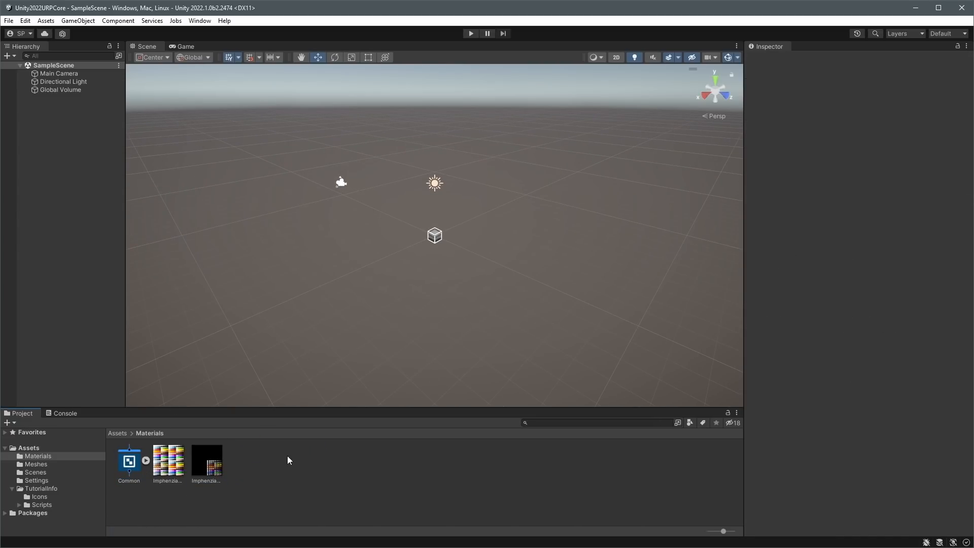
# Add the RobotGuy model from the Meshes folder to SampleScene and frame it in the scene view.
pyautogui.click(33, 463)
pyautogui.moveTo(133, 467); pyautogui.dragTo(56, 223)
pyautogui.doubleClick(47, 99)
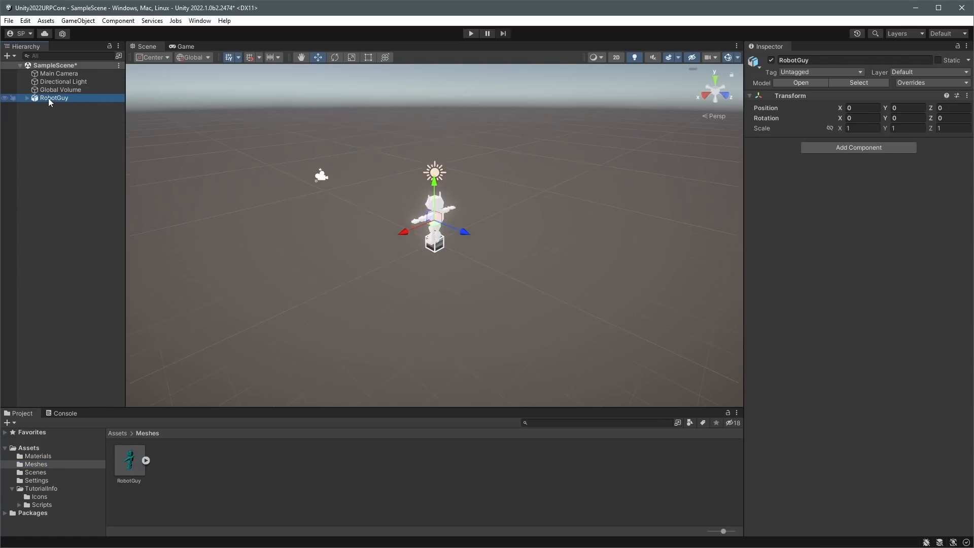
pyautogui.moveTo(393, 201); pyautogui.dragTo(452, 207, button='right')
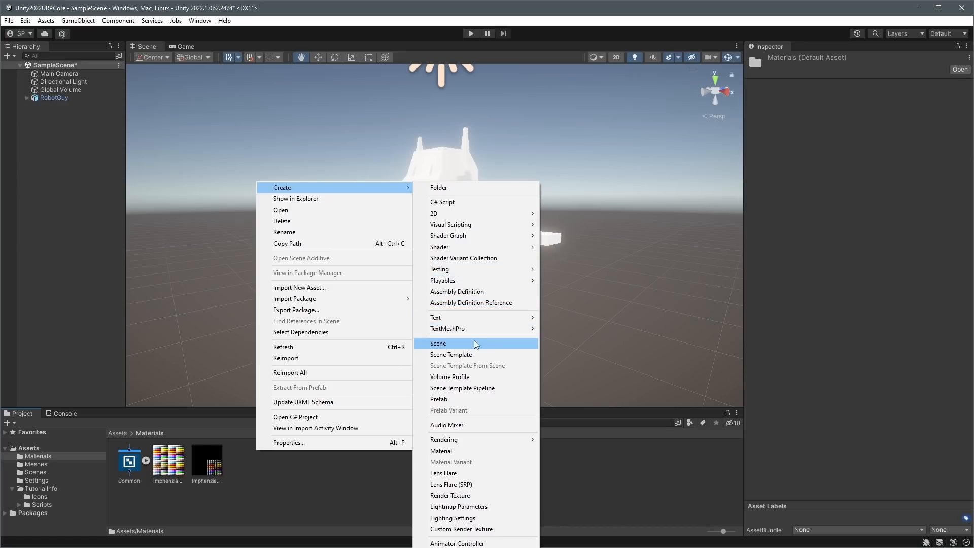
# Create a material named Common in the Materials folder.
pyautogui.click(432, 451)
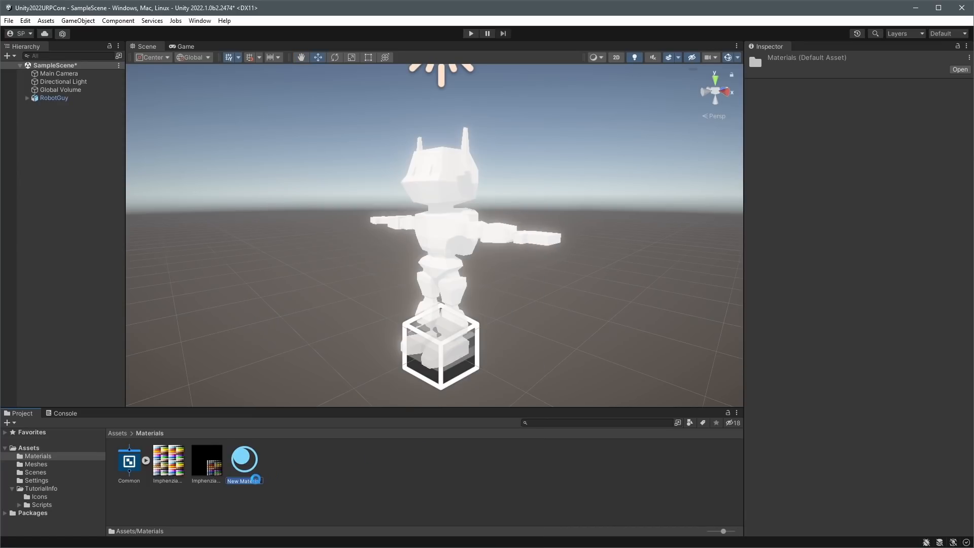
pyautogui.press('Return')
pyautogui.write('Common')
pyautogui.press('Return')
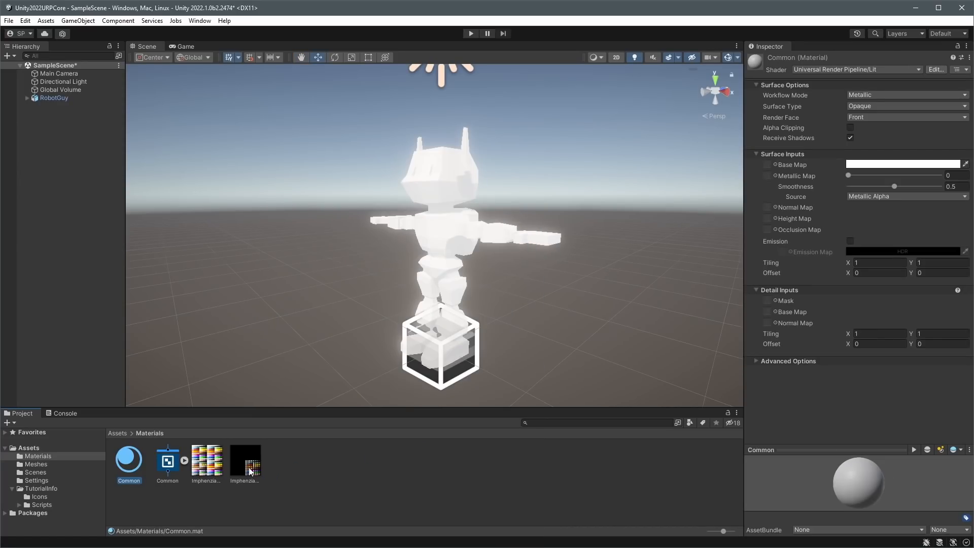
# Set the Common material's shader to Shader Graphs/Common.
pyautogui.click(839, 71)
pyautogui.click(834, 146)
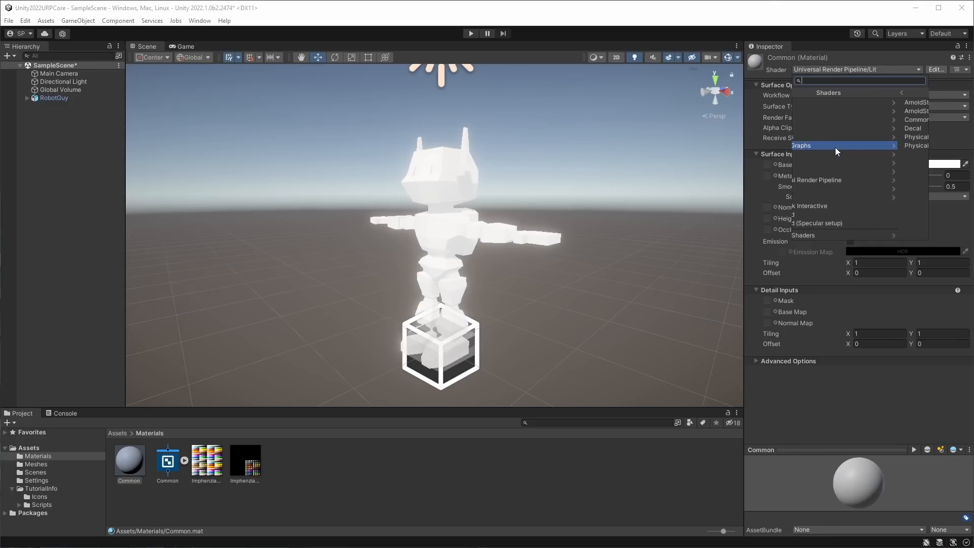
pyautogui.click(830, 120)
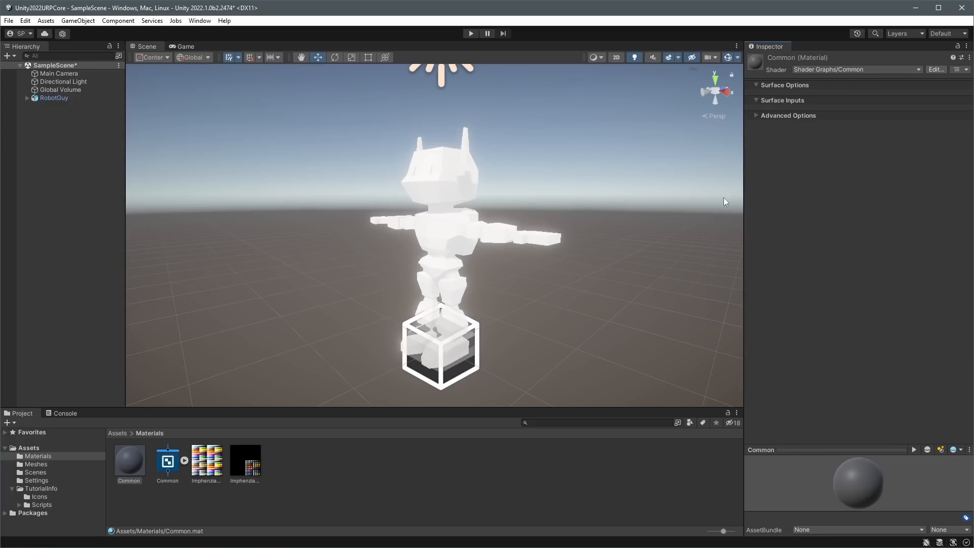
# In the Common shader graph, add the albedo palette as a Sample Texture 2D node and connect its RGBA output to Base Color.
pyautogui.click(167, 460)
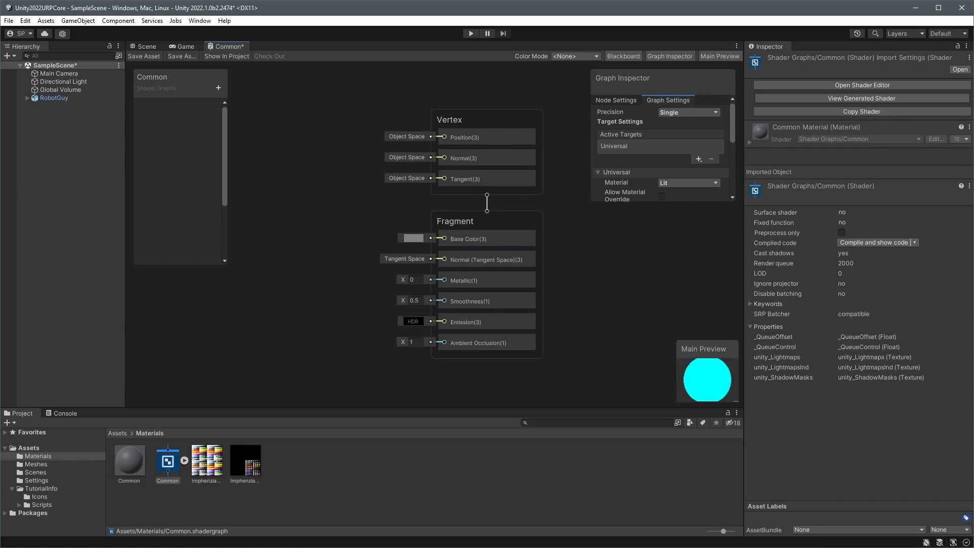
pyautogui.moveTo(315, 222); pyautogui.dragTo(286, 120)
pyautogui.moveTo(345, 136); pyautogui.dragTo(449, 241)
pyautogui.moveTo(429, 285); pyautogui.dragTo(505, 255, button='middle')
pyautogui.scroll(-1, 502, 254)
pyautogui.moveTo(405, 114); pyautogui.dragTo(349, 107)
# Add the emission palette as a Sample Texture 2D node, connect its RGBA output to Emission, and save the graph.
pyautogui.moveTo(277, 364); pyautogui.dragTo(279, 363)
pyautogui.moveTo(341, 364); pyautogui.dragTo(357, 212, button='middle')
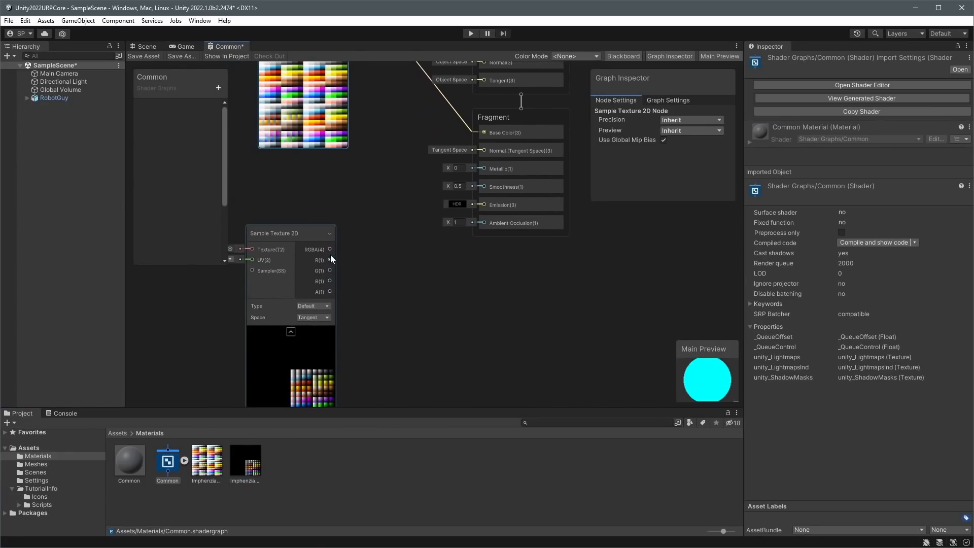
pyautogui.moveTo(329, 249); pyautogui.dragTo(437, 241)
pyautogui.moveTo(477, 204); pyautogui.dragTo(476, 204)
pyautogui.click(361, 303)
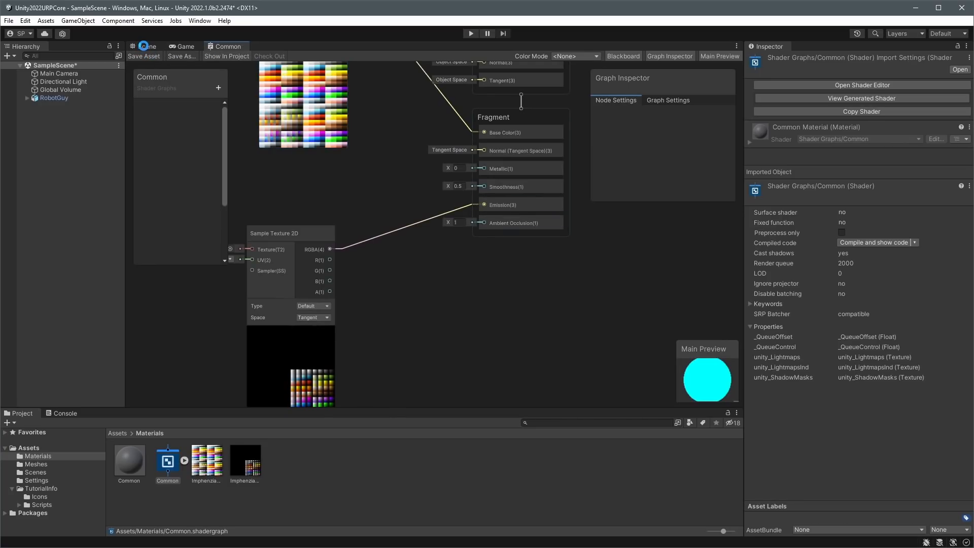
pyautogui.click(145, 45)
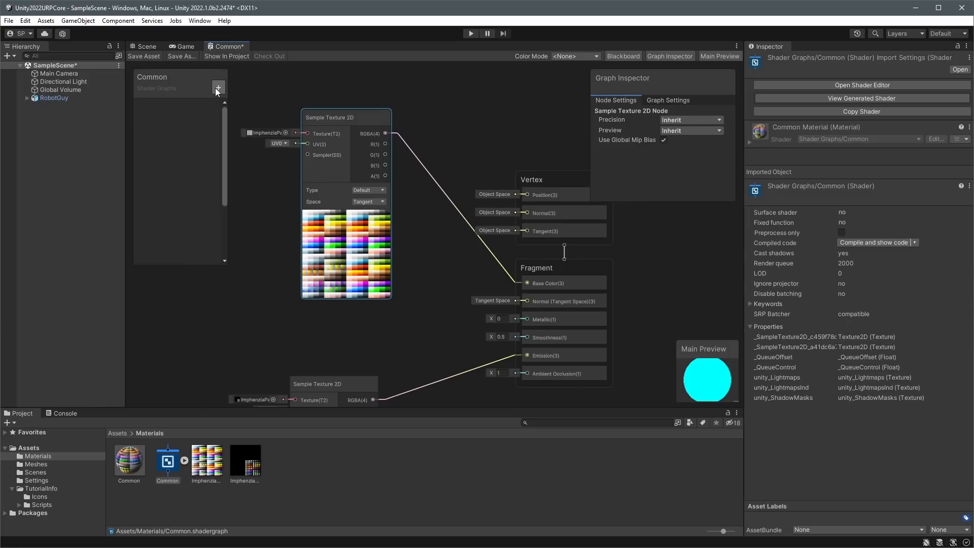
# Add a Texture 2D property named Albedo to the Common shader graph.
pyautogui.click(218, 88)
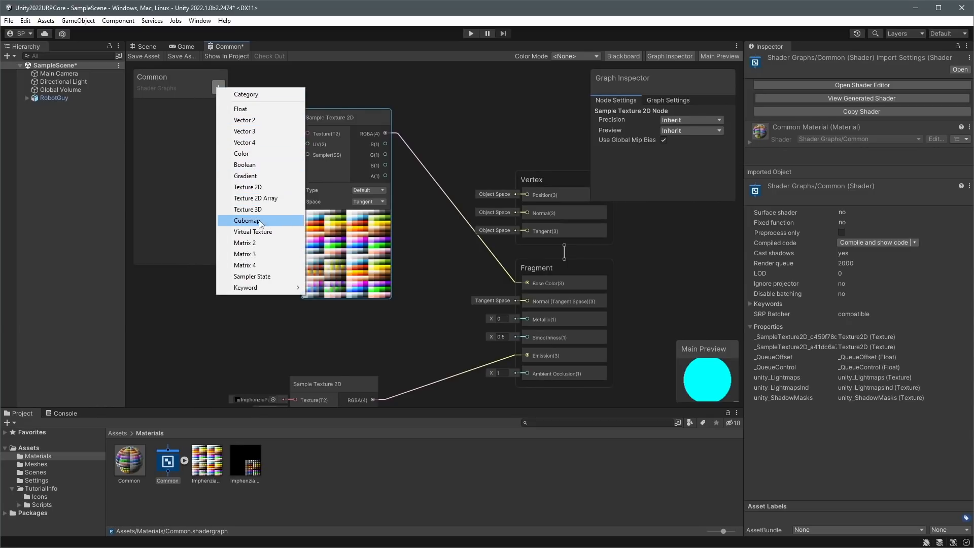
pyautogui.click(262, 185)
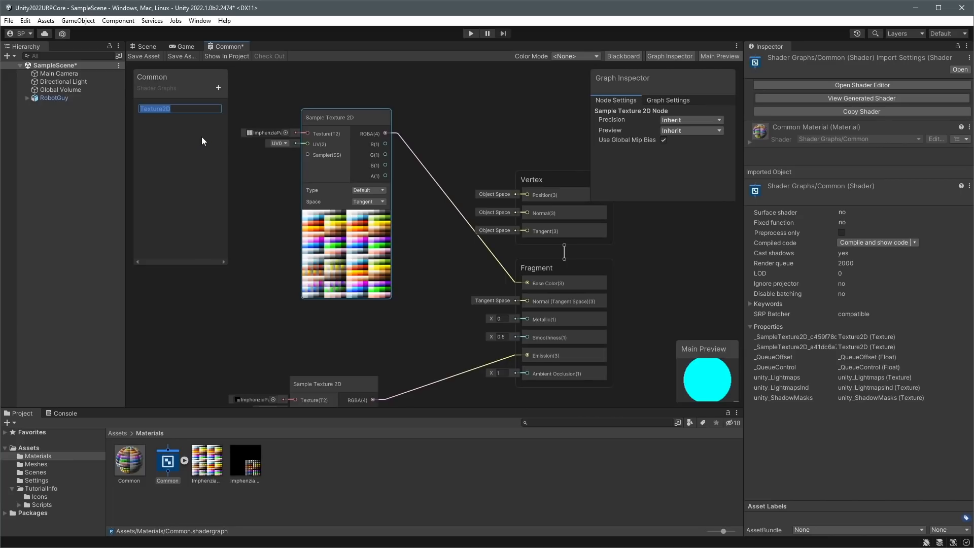
pyautogui.press('BackSpace')
pyautogui.write('Albedo')
pyautogui.press('Return')
pyautogui.click(156, 107)
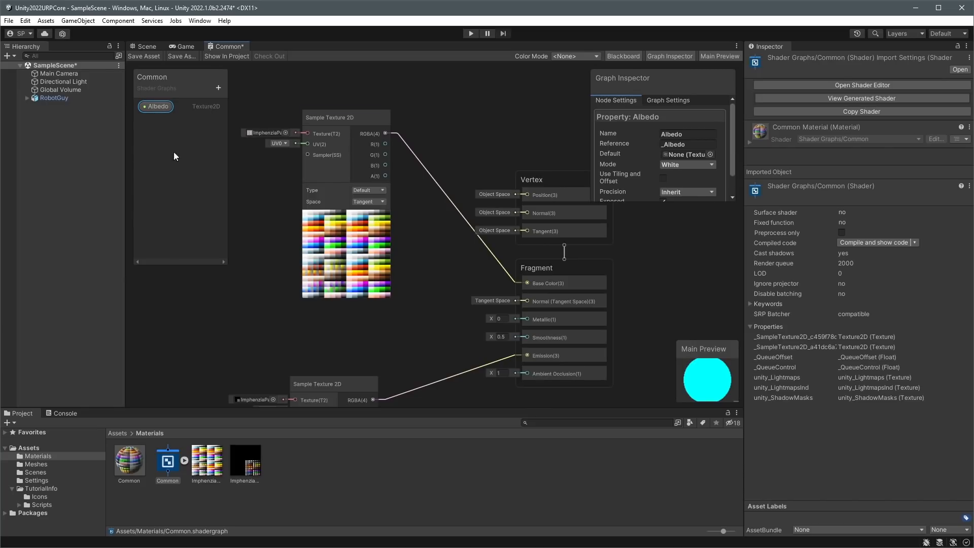
# Add a second Texture 2D property named Emission to the Common shader graph.
pyautogui.click(219, 87)
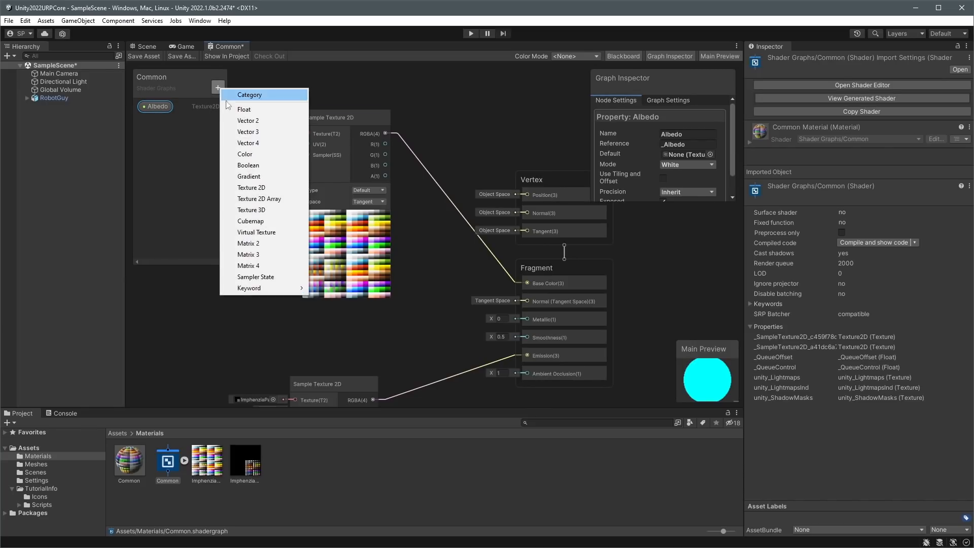
pyautogui.click(253, 188)
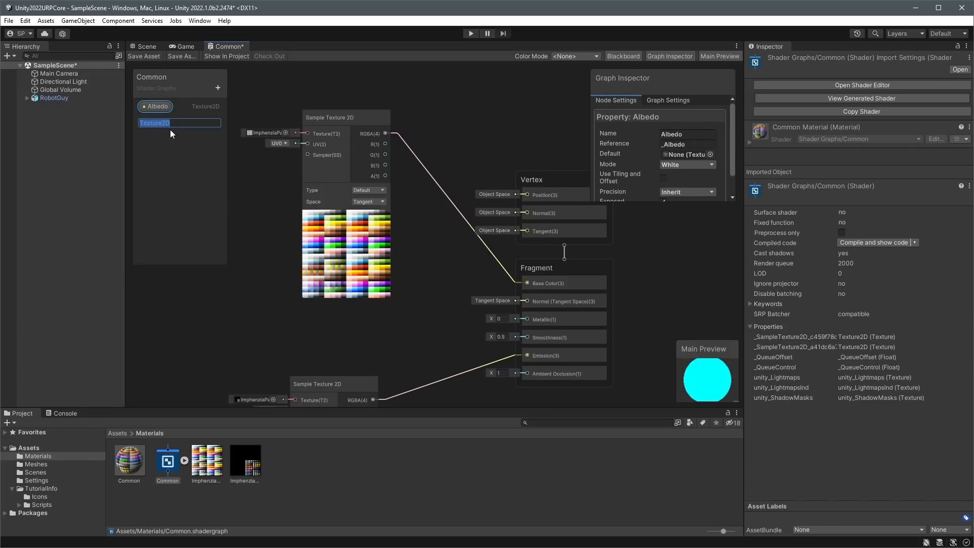
pyautogui.write('Emission')
pyautogui.press('Return')
pyautogui.click(245, 185)
# Place the Albedo property in the graph and connect it to the Texture input of the Sample Texture 2D node feeding Base Color.
pyautogui.moveTo(359, 282); pyautogui.dragTo(377, 231, button='middle')
pyautogui.click(286, 81)
pyautogui.click(163, 109)
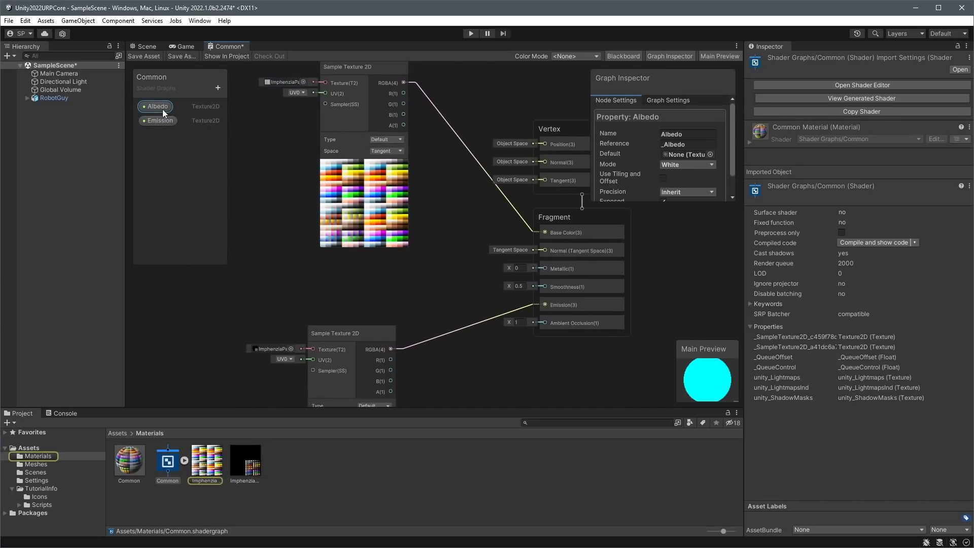
pyautogui.moveTo(268, 157); pyautogui.dragTo(269, 157)
pyautogui.moveTo(278, 176); pyautogui.dragTo(317, 248, button='middle')
pyautogui.moveTo(329, 237); pyautogui.dragTo(364, 155)
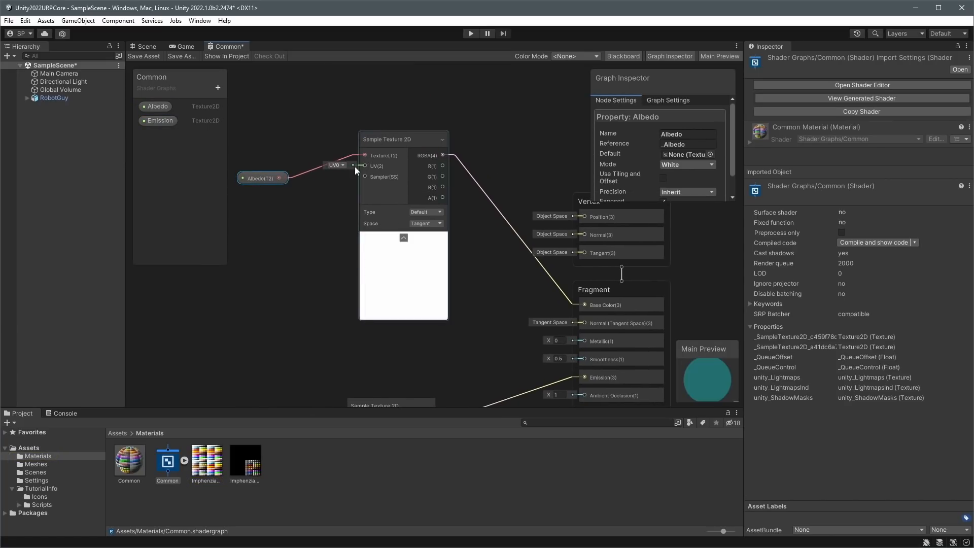
pyautogui.moveTo(266, 184); pyautogui.dragTo(270, 156)
pyautogui.moveTo(425, 136); pyautogui.dragTo(436, 144)
# Place the Emission property in the graph, connect it to the Texture input of the emission Sample Texture 2D node, and save the asset.
pyautogui.moveTo(372, 271); pyautogui.dragTo(405, 188, button='middle')
pyautogui.click(159, 121)
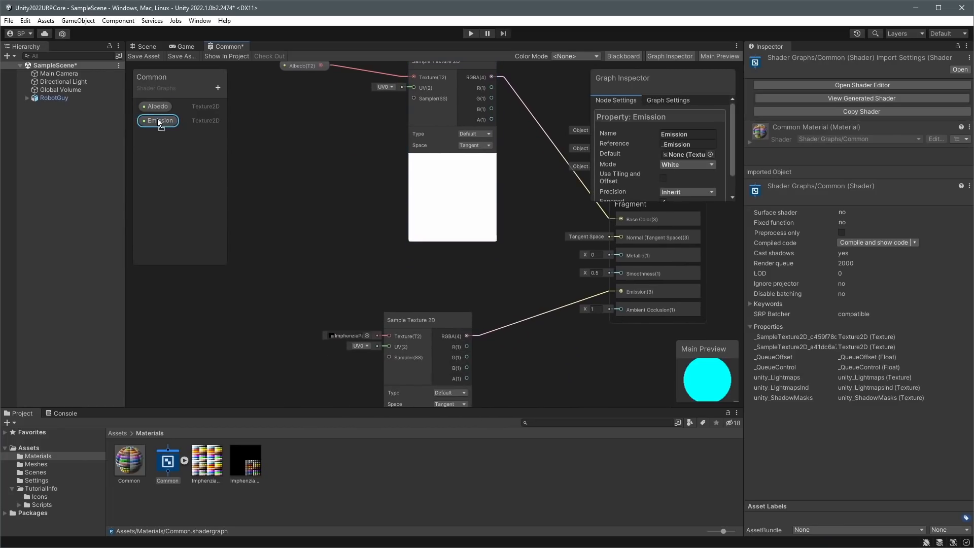
pyautogui.moveTo(274, 339); pyautogui.dragTo(389, 336)
pyautogui.click(309, 343)
pyautogui.moveTo(308, 343); pyautogui.dragTo(292, 336)
pyautogui.click(330, 276)
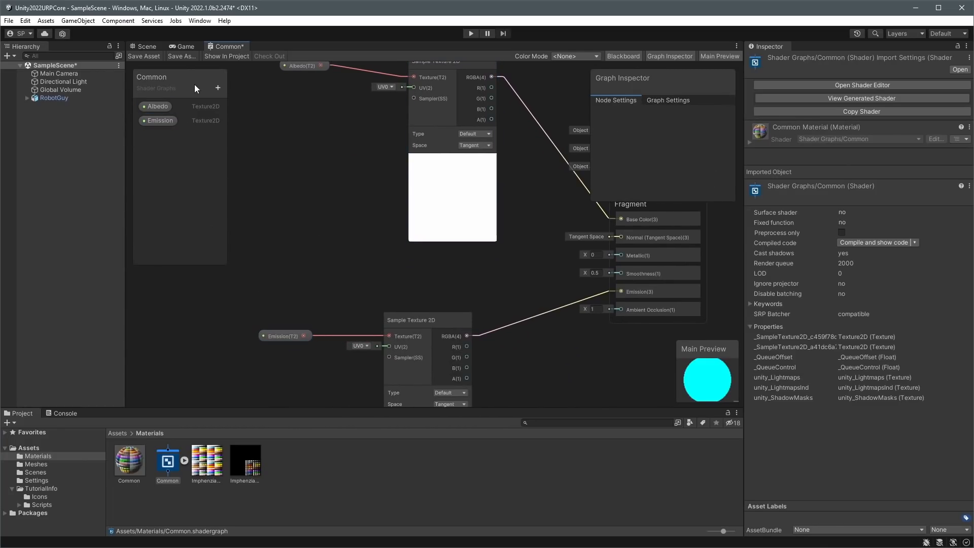
pyautogui.click(145, 55)
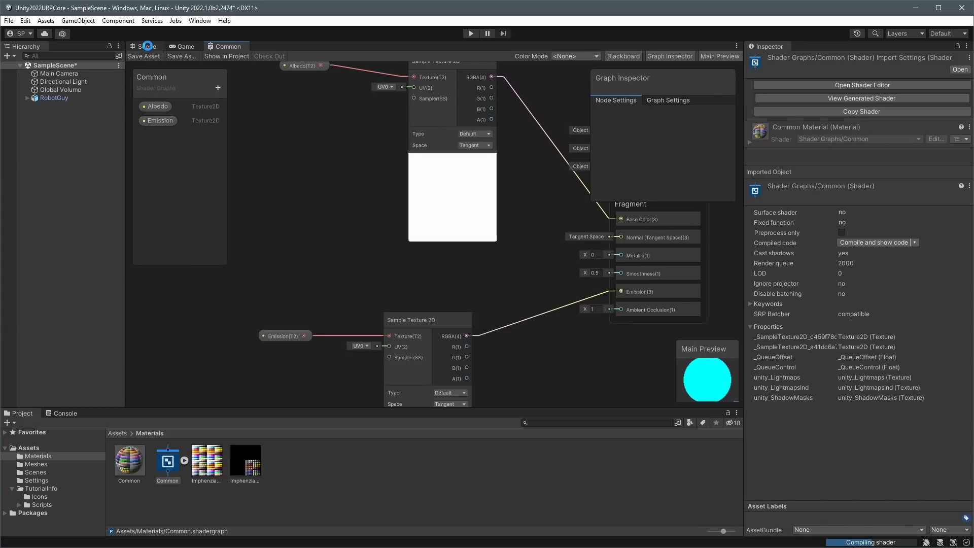
# Assign the colour palette texture to Albedo and the dark palette texture to Emission on the Common material, and save the scene.
pyautogui.click(147, 46)
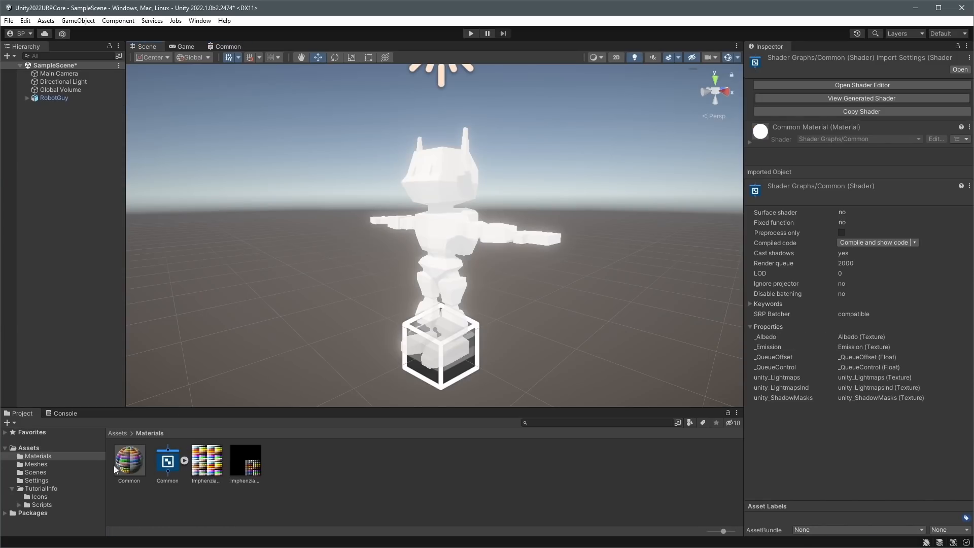
pyautogui.click(138, 468)
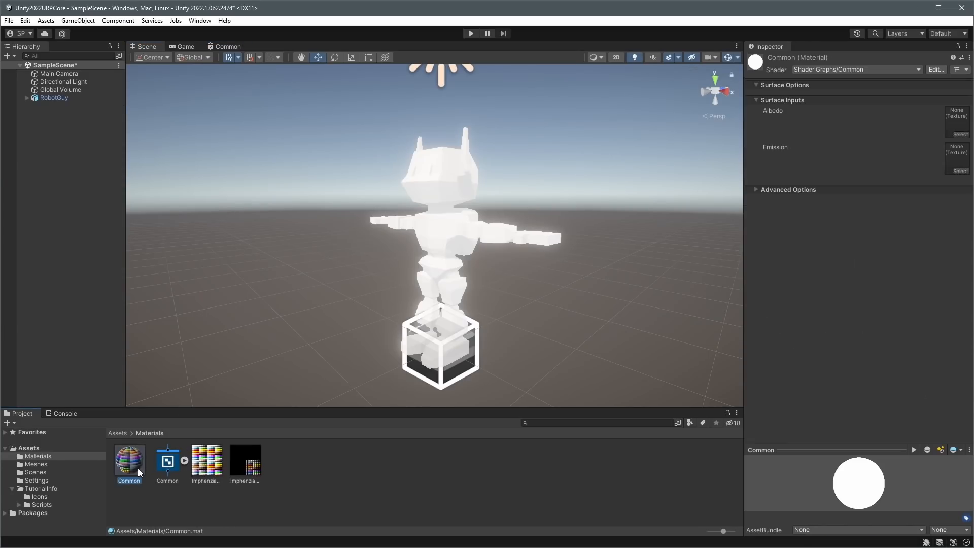
pyautogui.moveTo(206, 461); pyautogui.dragTo(959, 121)
pyautogui.moveTo(260, 457); pyautogui.dragTo(961, 164)
pyautogui.hotkey('ctrl', 's')
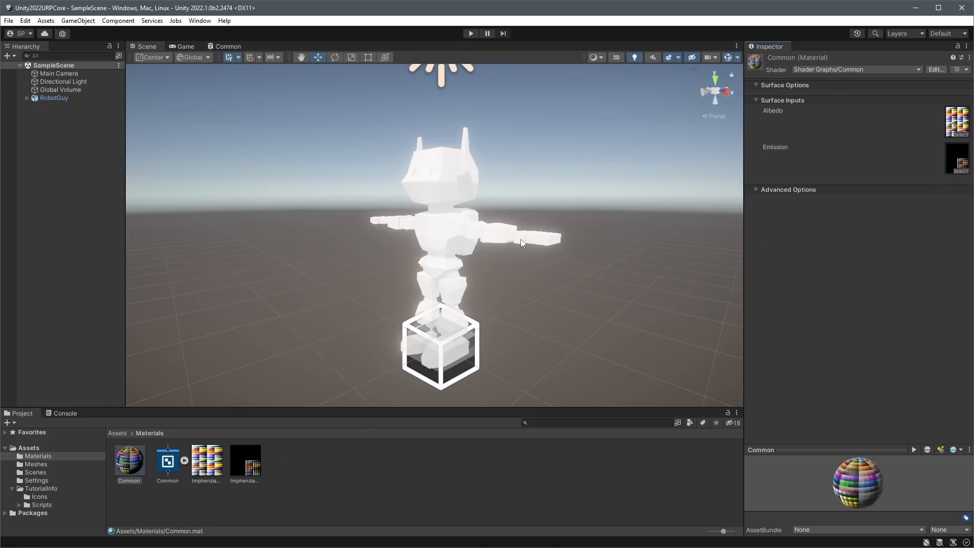
# Assign the Common material to Element 0 of the robot's Cube mesh and save the scene.
pyautogui.click(455, 164)
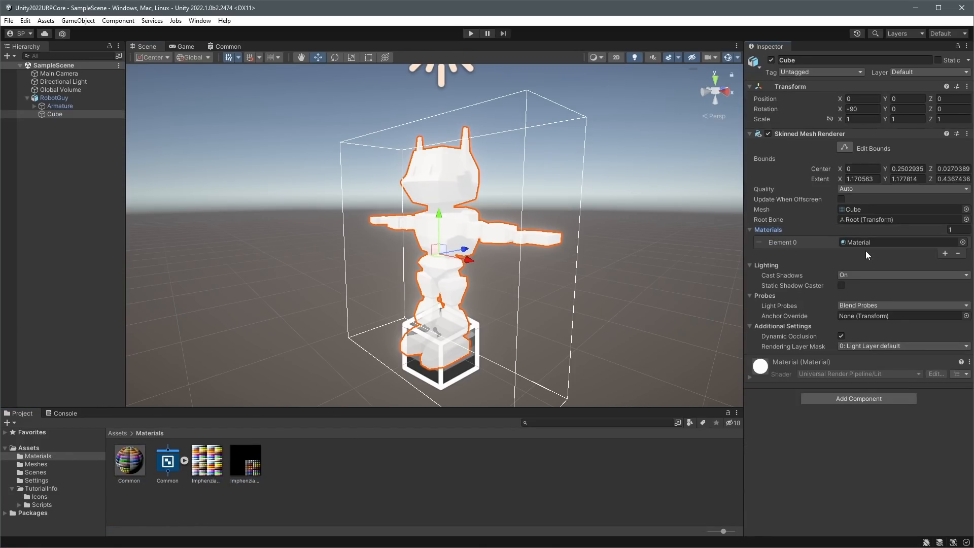
pyautogui.moveTo(136, 462); pyautogui.dragTo(867, 242)
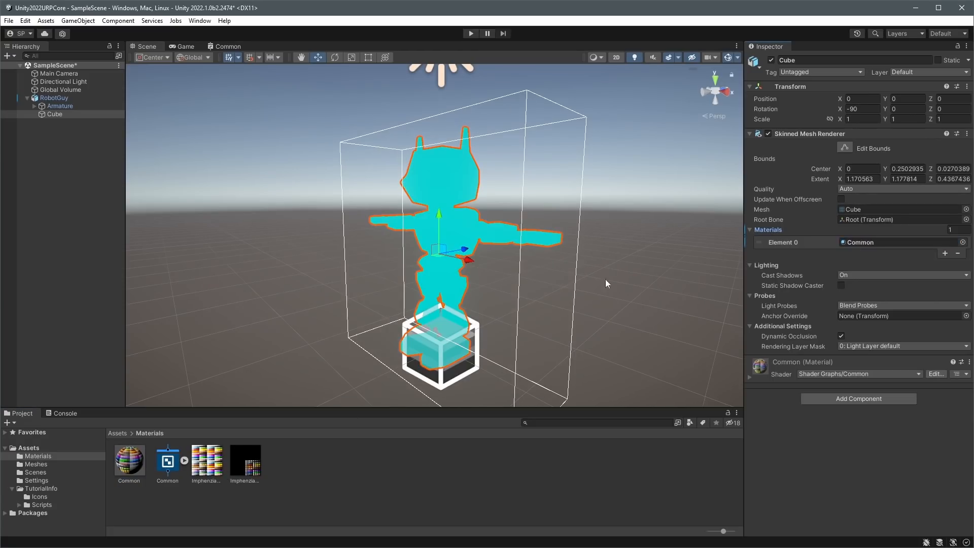
pyautogui.click(634, 149)
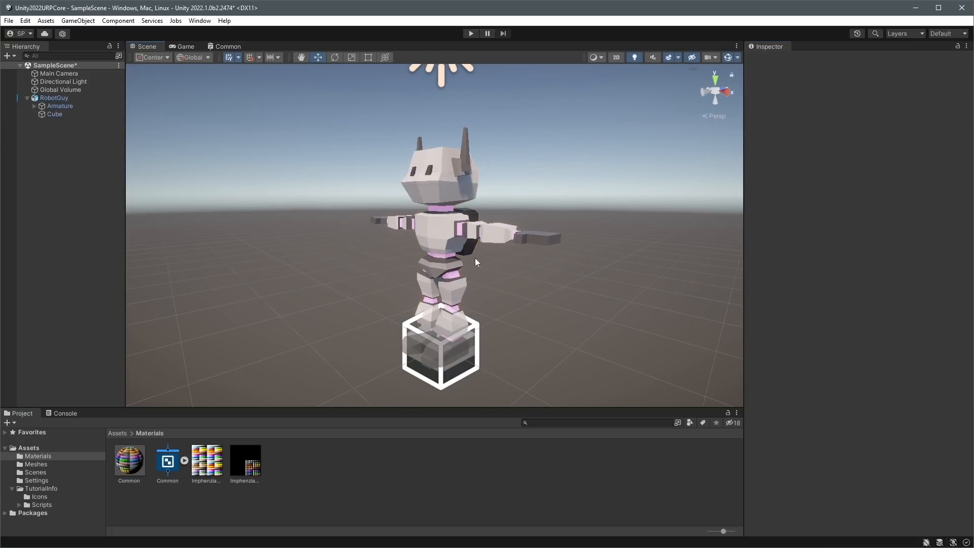
pyautogui.hotkey('ctrl', 's')
pyautogui.scroll(-5, 426, 221)
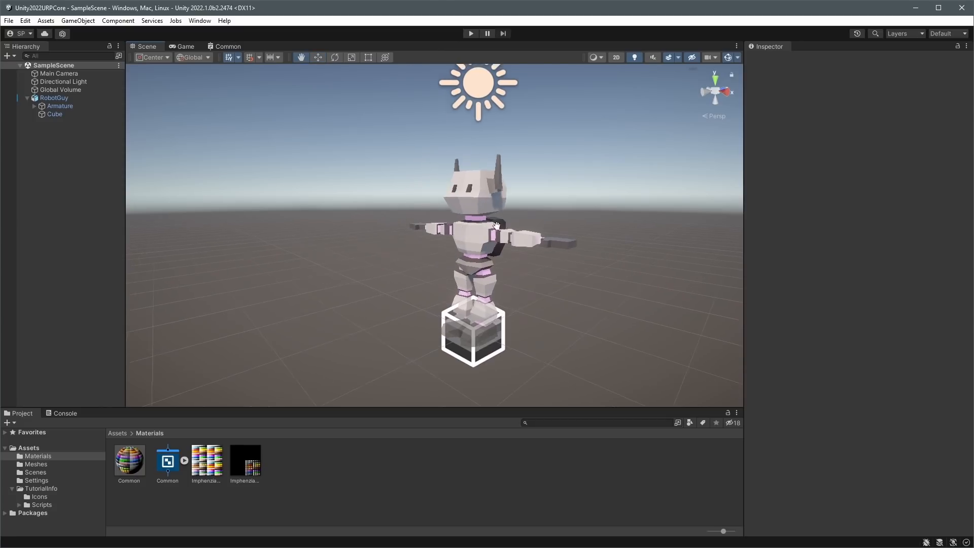
pyautogui.keyDown('alt'); pyautogui.moveTo(391, 208); pyautogui.dragTo(540, 282); pyautogui.keyUp('alt')
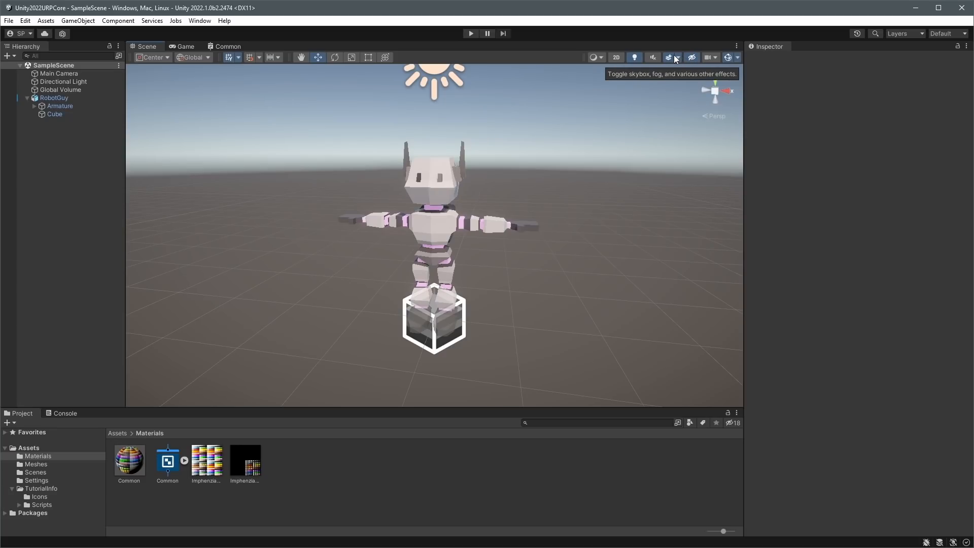
pyautogui.click(728, 57)
pyautogui.click(729, 57)
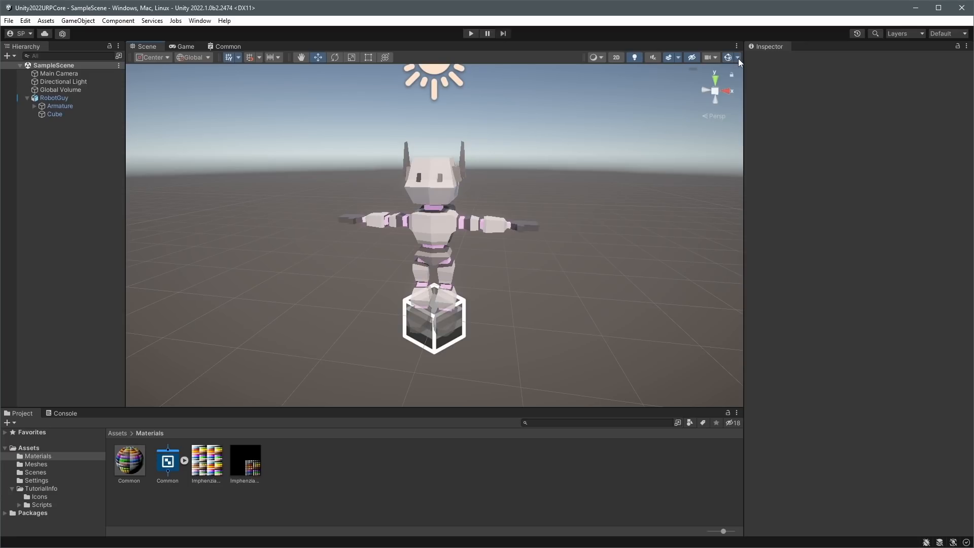
pyautogui.click(738, 58)
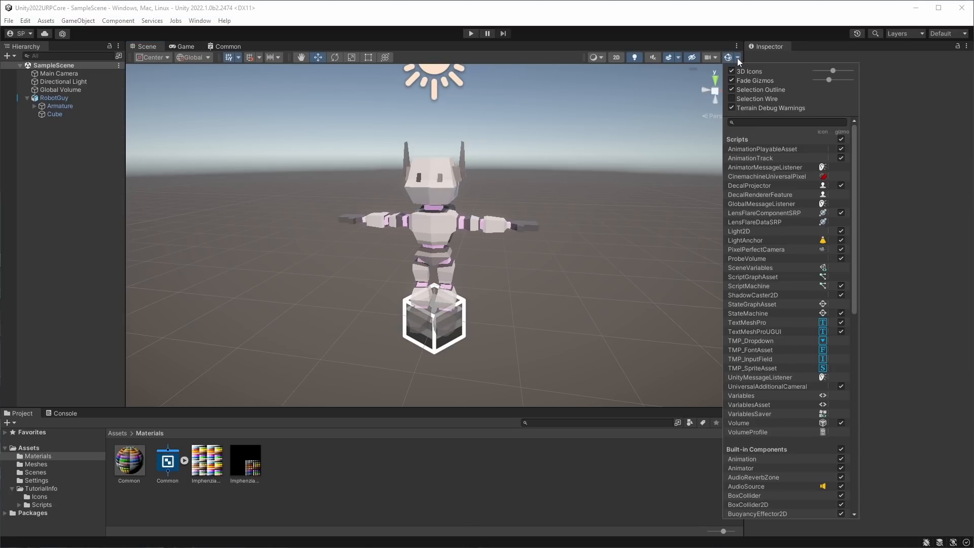
# In the Common shader graph, add a Multiply node with the emission texture's RGBA output connected to its A input.
pyautogui.moveTo(604, 220); pyautogui.dragTo(576, 224, button='middle')
pyautogui.scroll(-4, 550, 202)
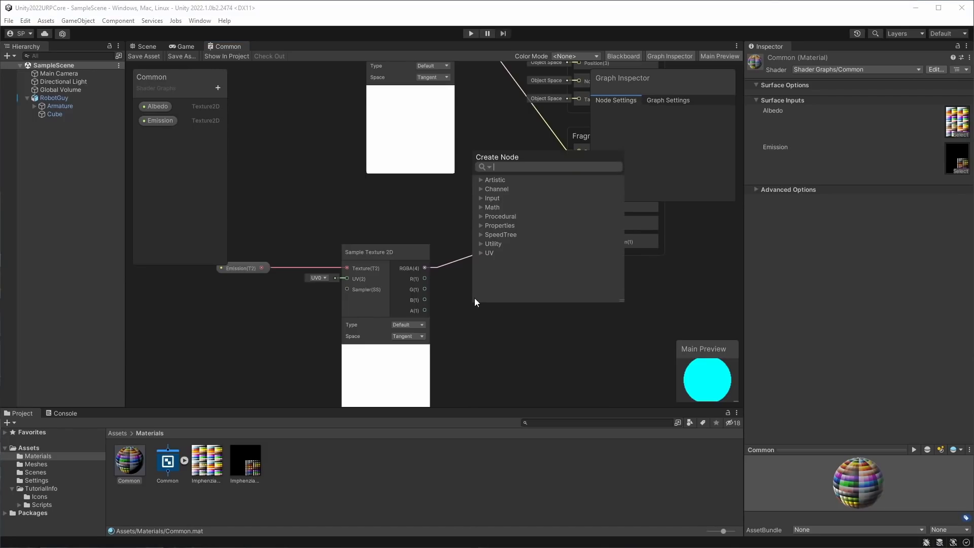
pyautogui.write('mul')
pyautogui.click(511, 226)
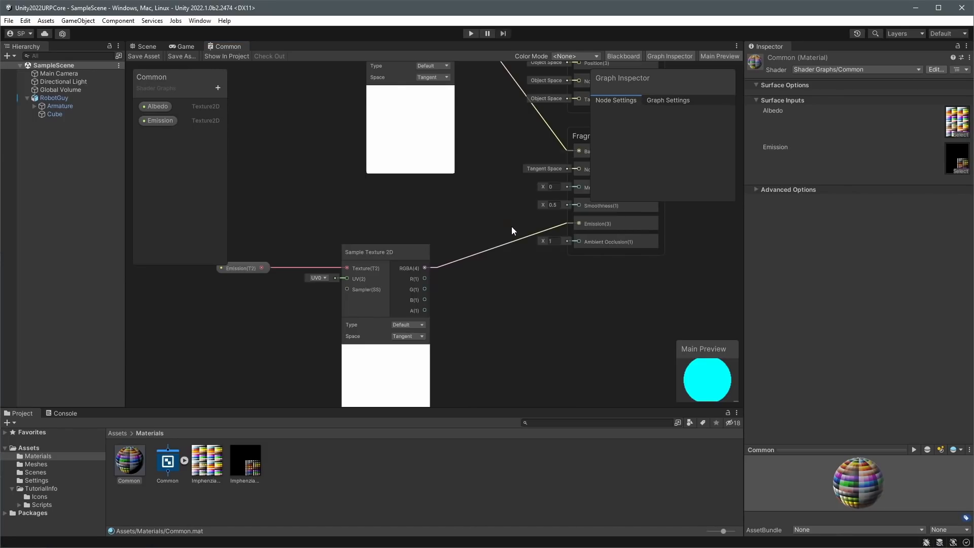
pyautogui.moveTo(512, 327); pyautogui.dragTo(484, 297)
# Set the X, Y, Z and W values of the Multiply node's B input to 8.
pyautogui.click(396, 305)
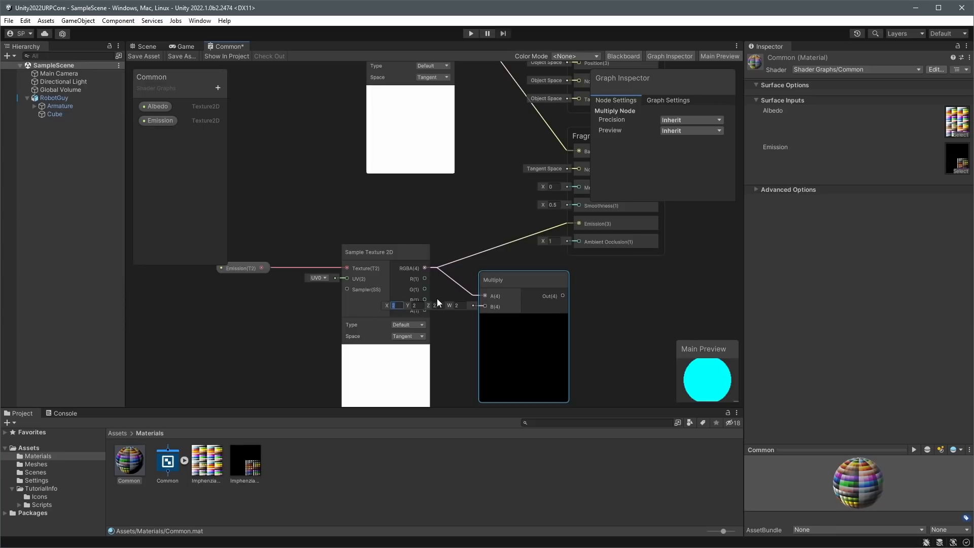
pyautogui.write('8')
pyautogui.click(416, 305)
pyautogui.click(419, 305)
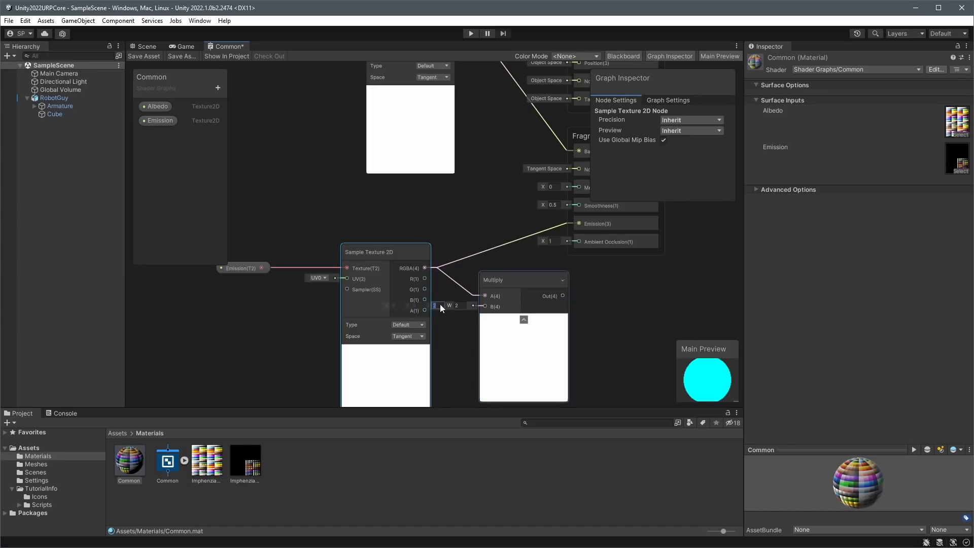
pyautogui.click(458, 304)
pyautogui.write('8')
# Rearrange the emission nodes, connect the Multiply output to the Fragment block's Emission input, and save the asset.
pyautogui.moveTo(406, 256); pyautogui.dragTo(350, 230)
pyautogui.moveTo(239, 269); pyautogui.dragTo(208, 286)
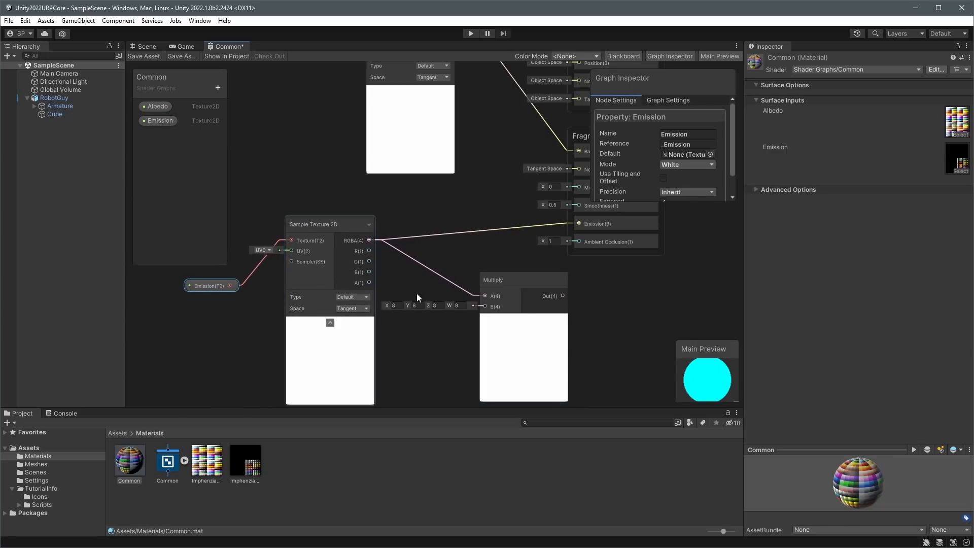
pyautogui.moveTo(564, 297); pyautogui.dragTo(578, 224)
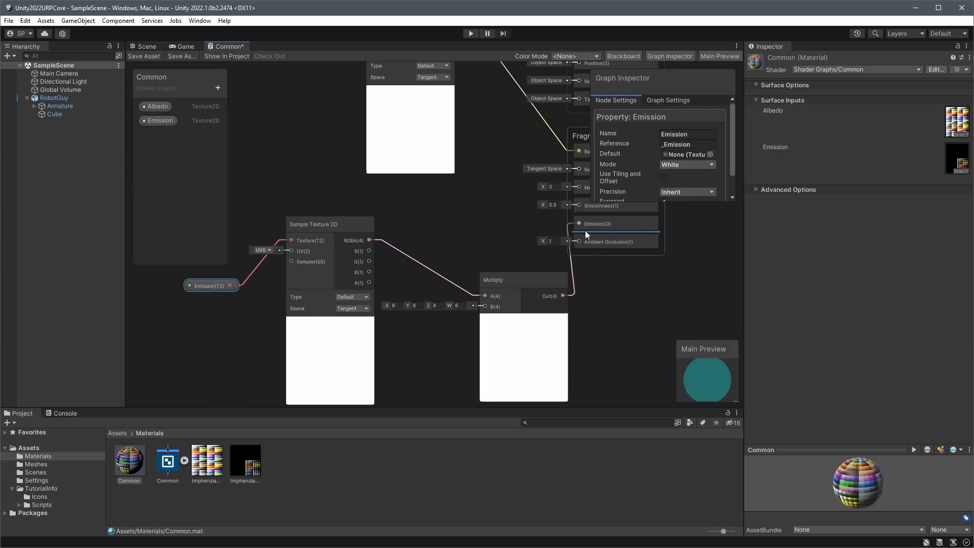
pyautogui.click(150, 56)
# Examine the emission glow on the robot in the Scene view.
pyautogui.click(148, 46)
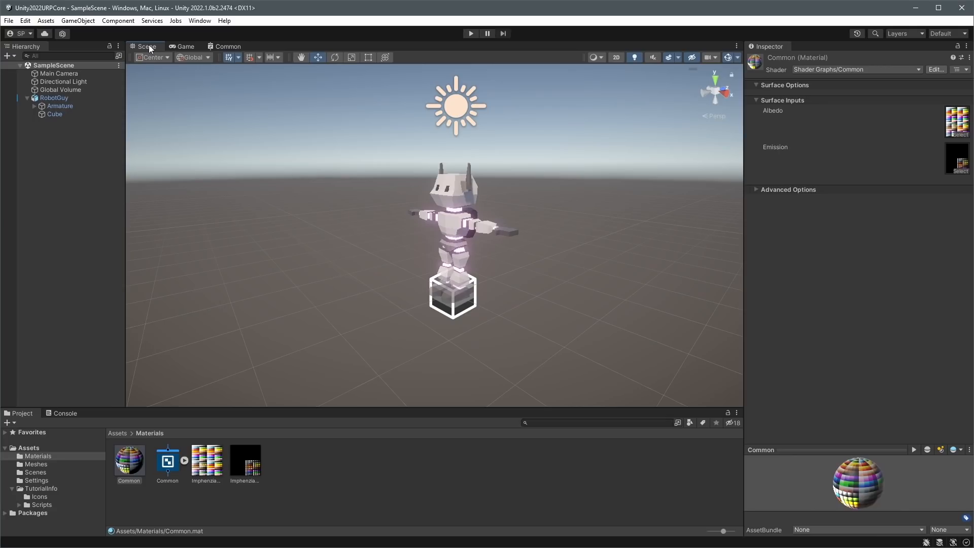
pyautogui.click(573, 226)
pyautogui.scroll(-1, 574, 227)
pyautogui.moveTo(491, 218); pyautogui.dragTo(456, 238, button='middle')
pyautogui.keyDown('alt'); pyautogui.moveTo(456, 238); pyautogui.dragTo(522, 216); pyautogui.keyUp('alt')
pyautogui.scroll(-3, 520, 228)
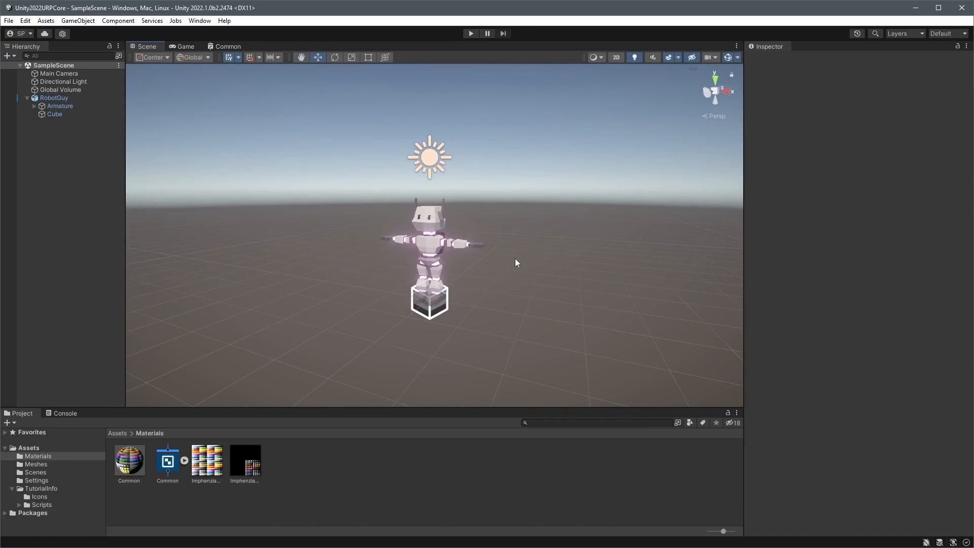
# Check the Transform rotation values of RobotGuy and its Armature.
pyautogui.rightClick(94, 171)
pyautogui.click(54, 99)
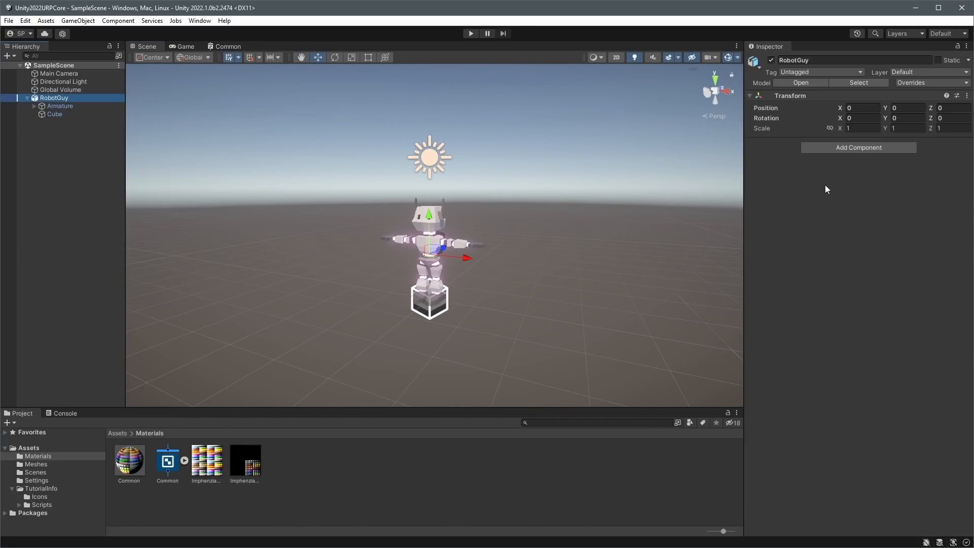
pyautogui.click(68, 107)
pyautogui.click(864, 111)
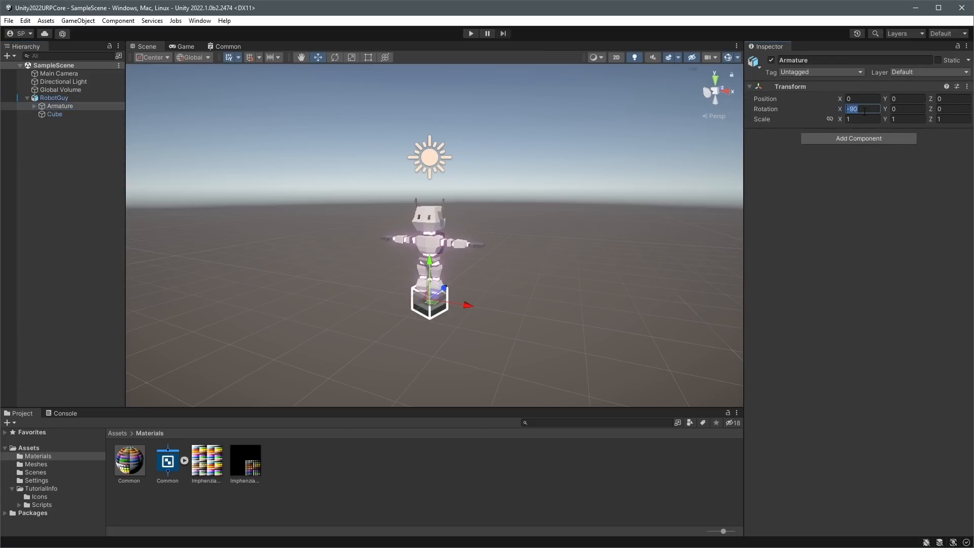
pyautogui.click(799, 261)
pyautogui.click(55, 98)
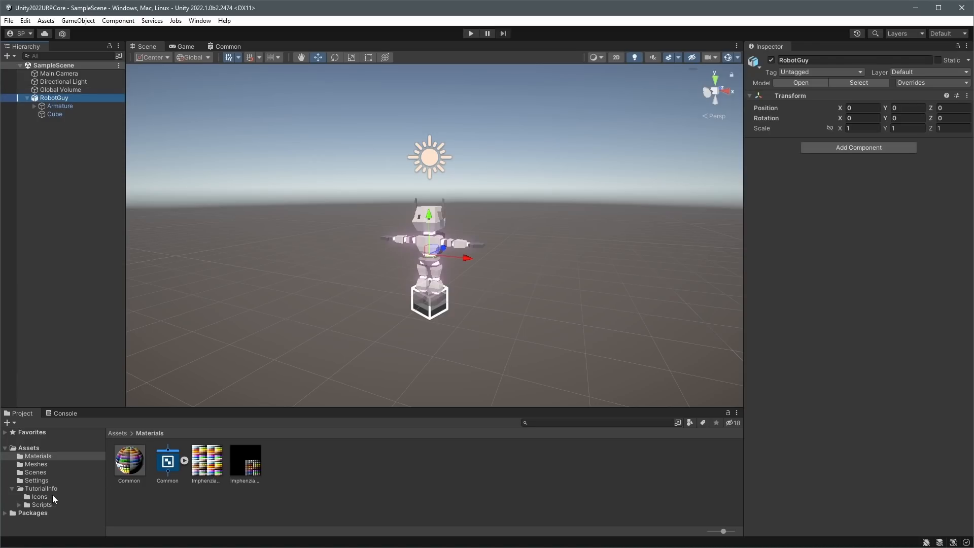
# Enable Bake Axis Conversion in the RobotGuy model's import settings, apply it, and check the Armature's rotation.
pyautogui.click(36, 464)
pyautogui.click(132, 462)
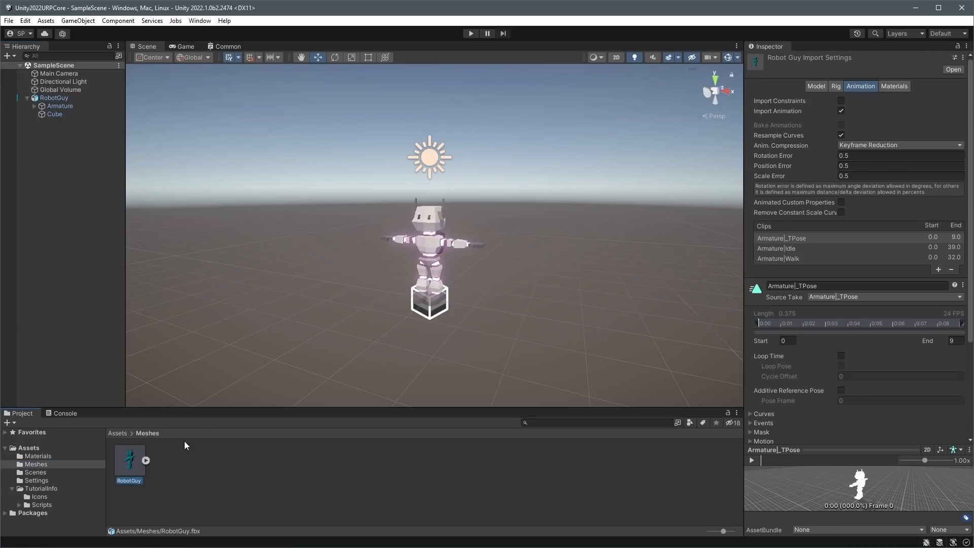
pyautogui.click(814, 86)
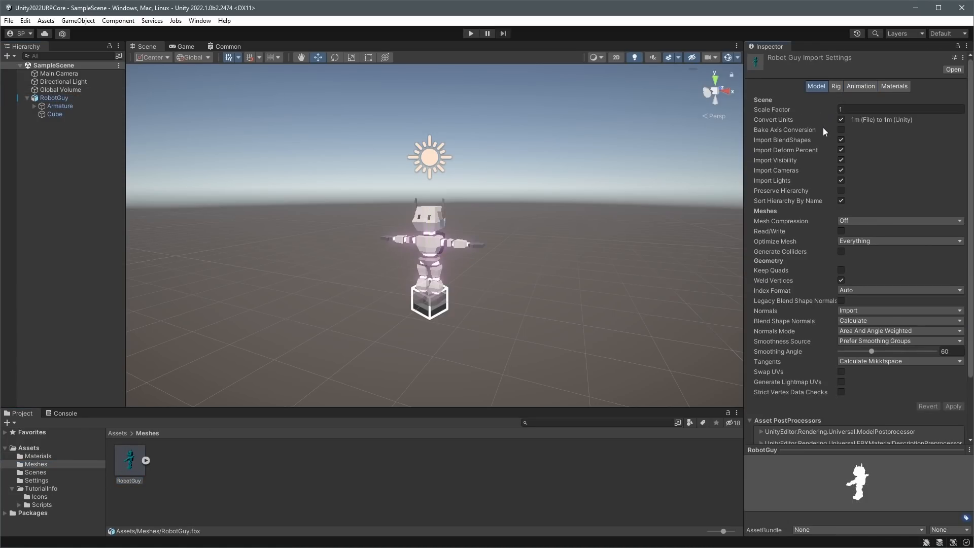
pyautogui.click(841, 130)
pyautogui.click(952, 407)
pyautogui.click(555, 273)
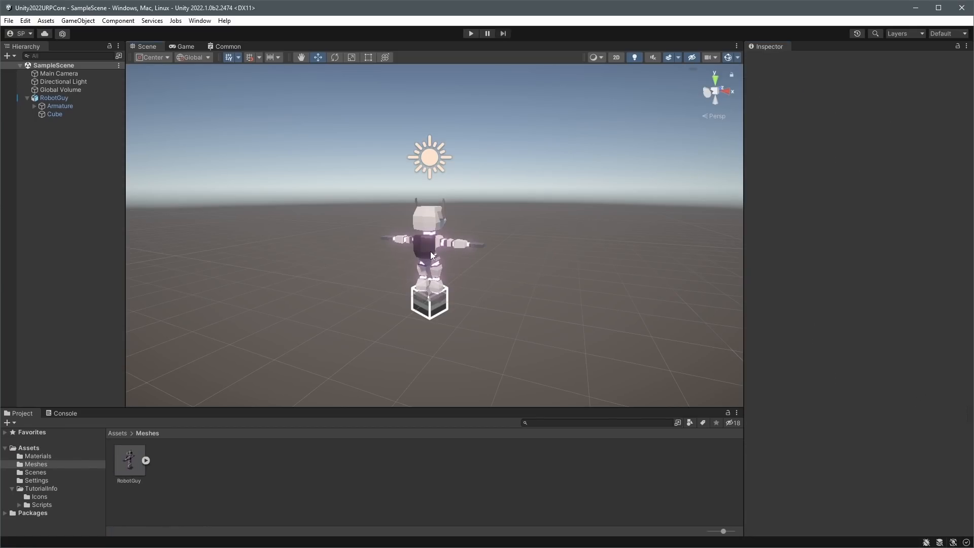
pyautogui.click(54, 98)
pyautogui.click(53, 105)
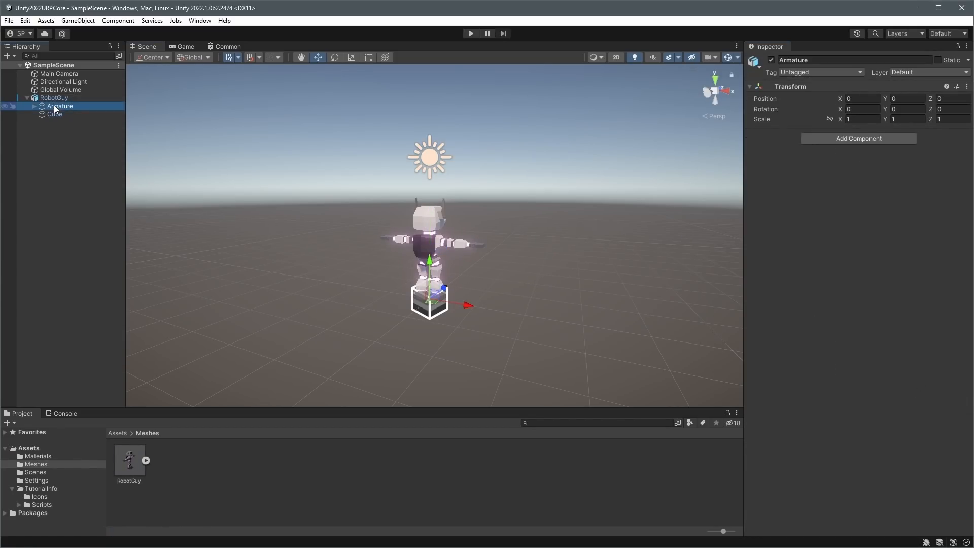
# Check the Transform values of RobotGuy's Cube mesh and Armature.
pyautogui.click(55, 114)
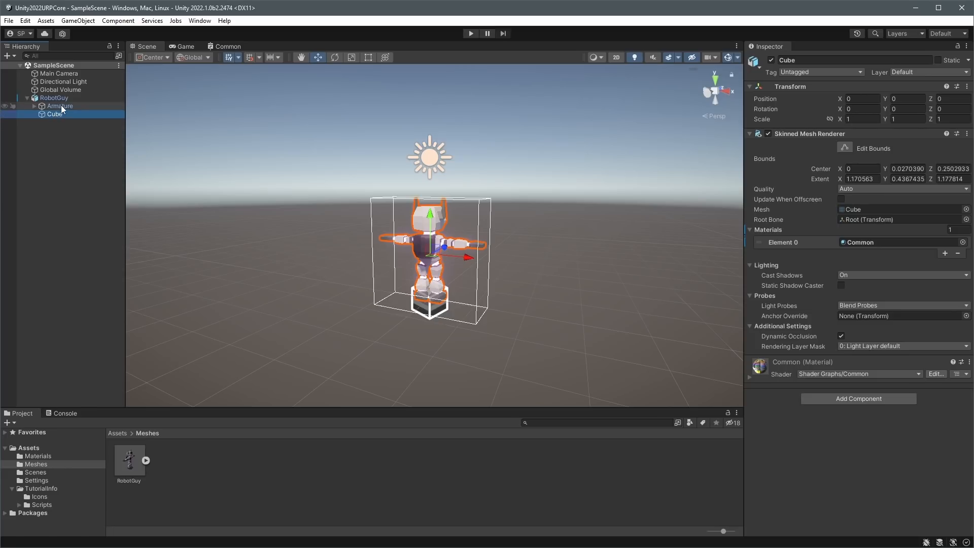
pyautogui.click(61, 105)
pyautogui.keyDown('alt'); pyautogui.moveTo(604, 253); pyautogui.dragTo(337, 252); pyautogui.keyUp('alt')
pyautogui.scroll(3, 338, 256)
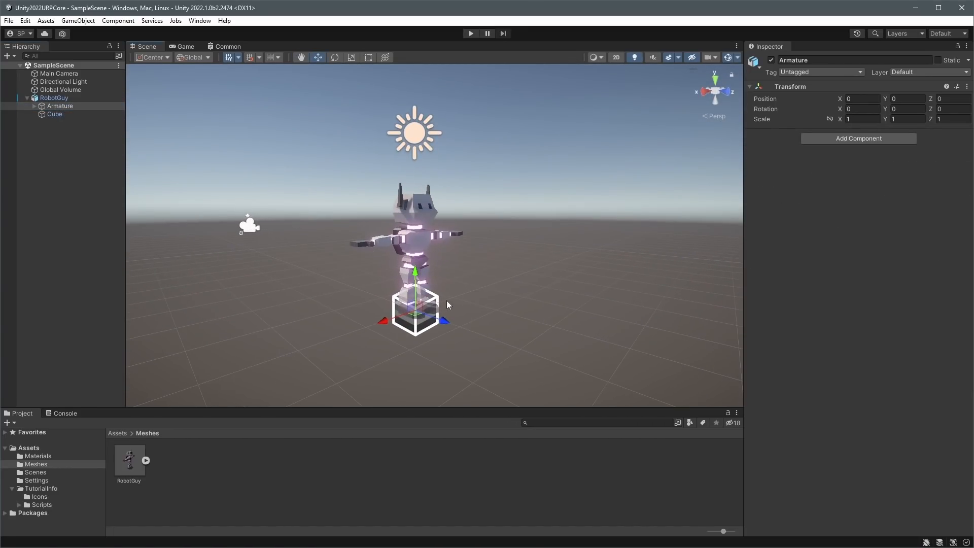
# Create a 3D Cube object in the scene and name it Ground.
pyautogui.click(526, 256)
pyautogui.moveTo(126, 193); pyautogui.dragTo(113, 185)
pyautogui.rightClick(62, 187)
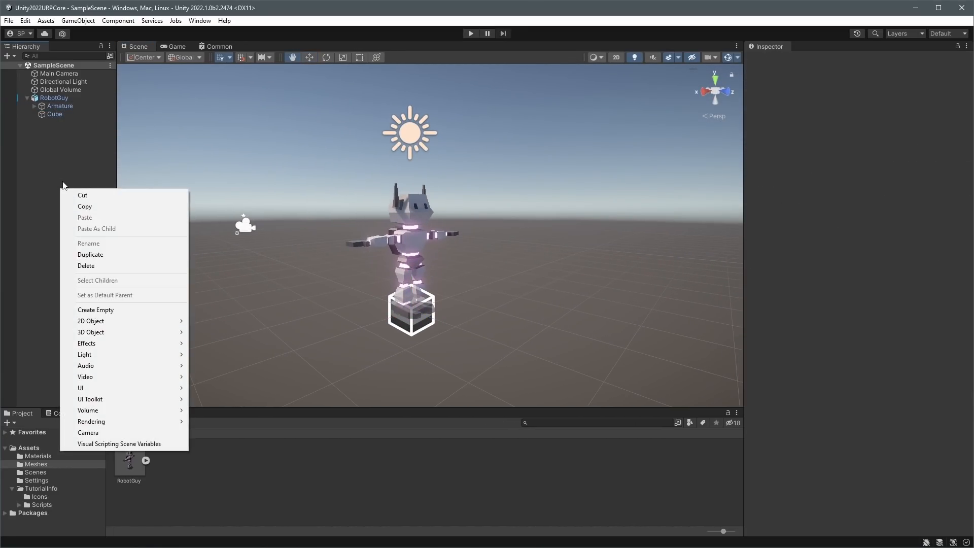
pyautogui.moveTo(126, 334)
pyautogui.click(205, 332)
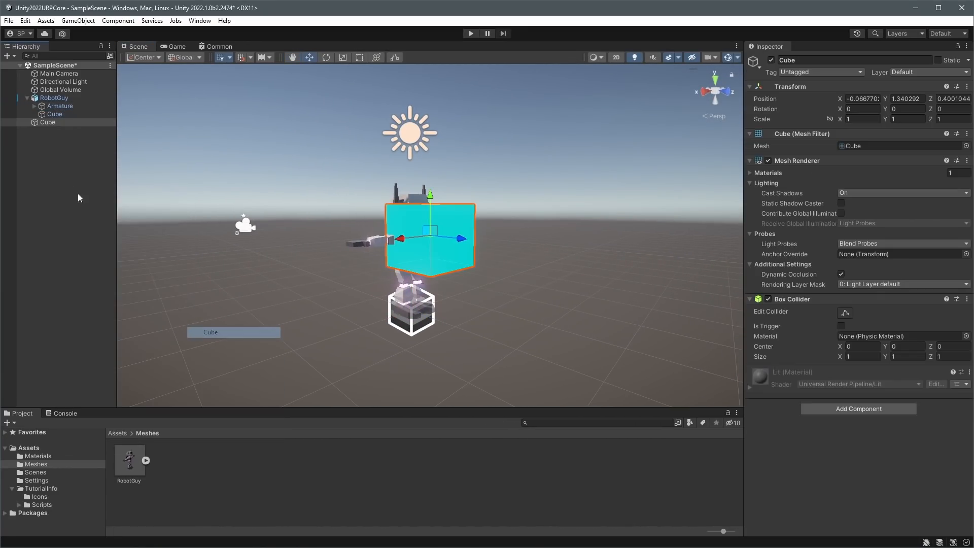
pyautogui.write('Ground')
pyautogui.press('Return')
pyautogui.click(81, 129)
# Set the Ground object's position to X 0, Y -0.5, Z 0.
pyautogui.click(59, 122)
pyautogui.click(861, 100)
pyautogui.write('0')
pyautogui.press('Tab')
pyautogui.write('-0.5')
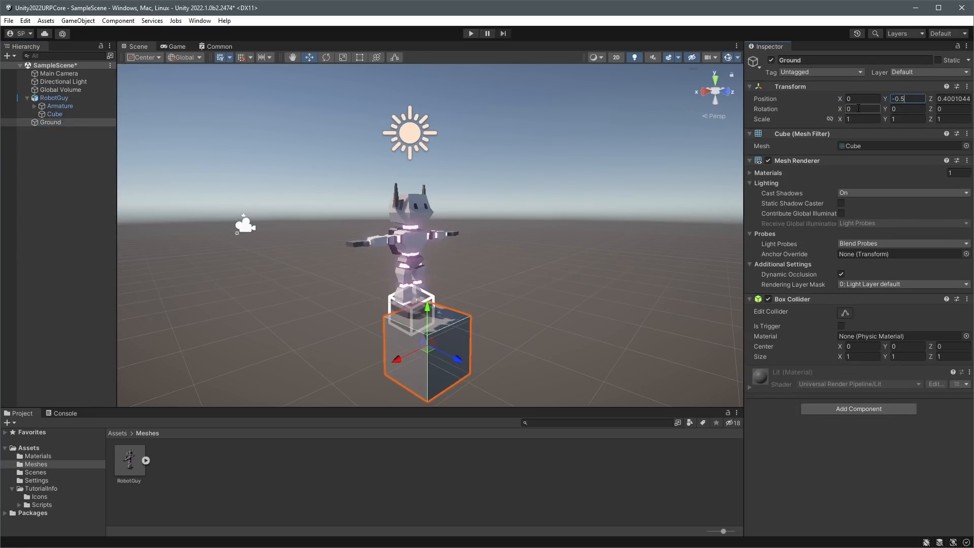
pyautogui.press('Tab')
pyautogui.write('0')
pyautogui.press('Tab')
# Set the Ground object's scale to 20 on X and 20 on Z.
pyautogui.click(852, 118)
pyautogui.write('20')
pyautogui.press('Tab')
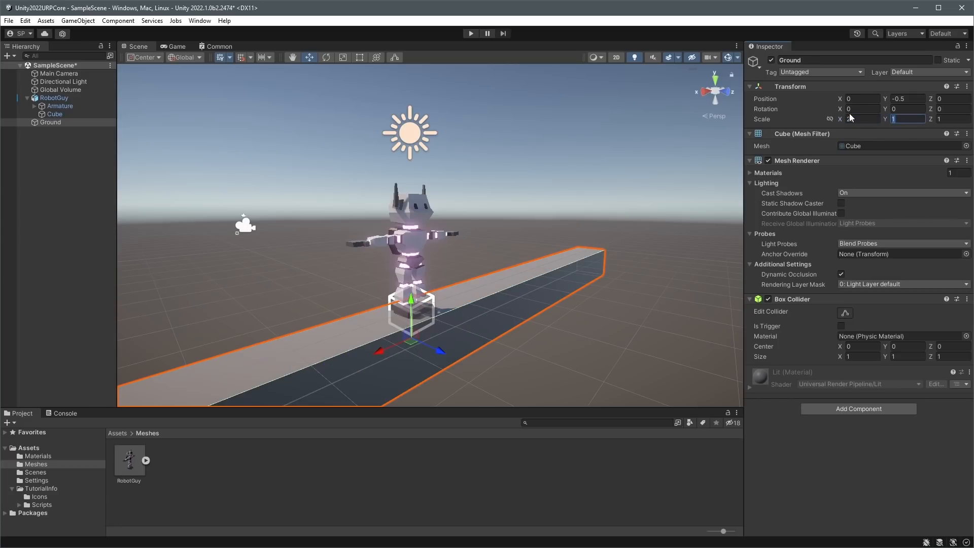
pyautogui.press('Tab')
pyautogui.write('20')
pyautogui.click(701, 178)
# Try to turn off the Volume component's gizmo in the Scene view's gizmo settings.
pyautogui.keyDown('alt'); pyautogui.moveTo(661, 192); pyautogui.dragTo(453, 291); pyautogui.keyUp('alt')
pyautogui.click(454, 300)
pyautogui.scroll(4, 494, 242)
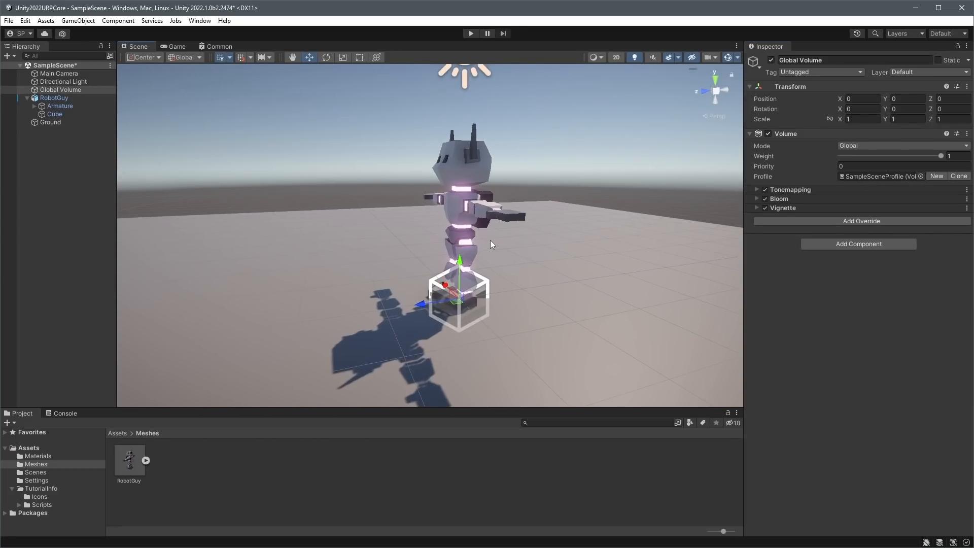
pyautogui.click(737, 57)
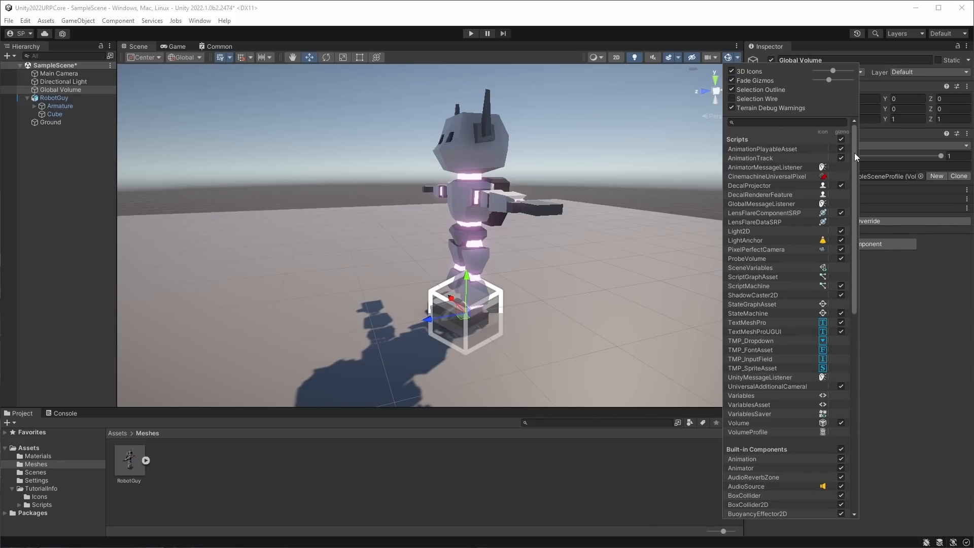
pyautogui.click(841, 423)
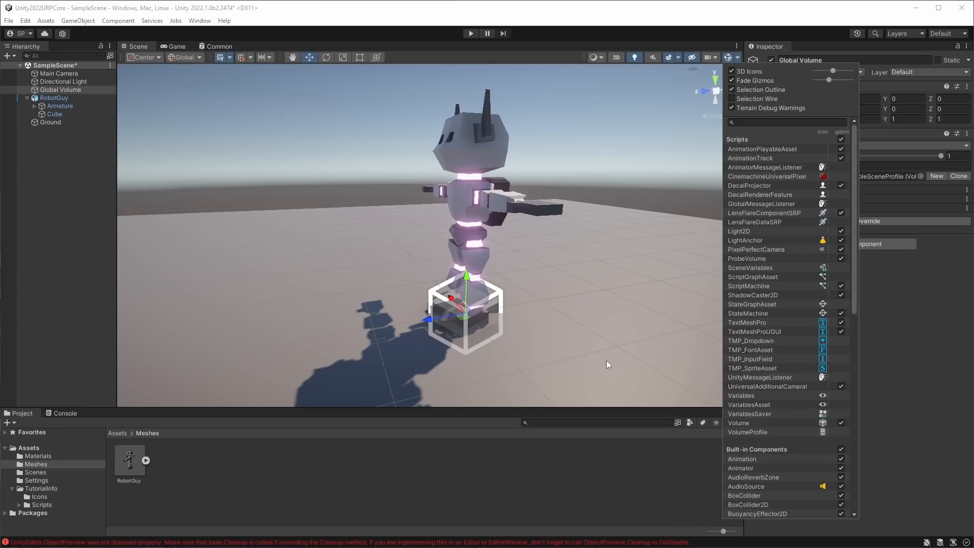
# Toggle the Global Volume object off and on to check its cube gizmo, and turn off the Scene view gizmos.
pyautogui.click(61, 88)
pyautogui.click(63, 82)
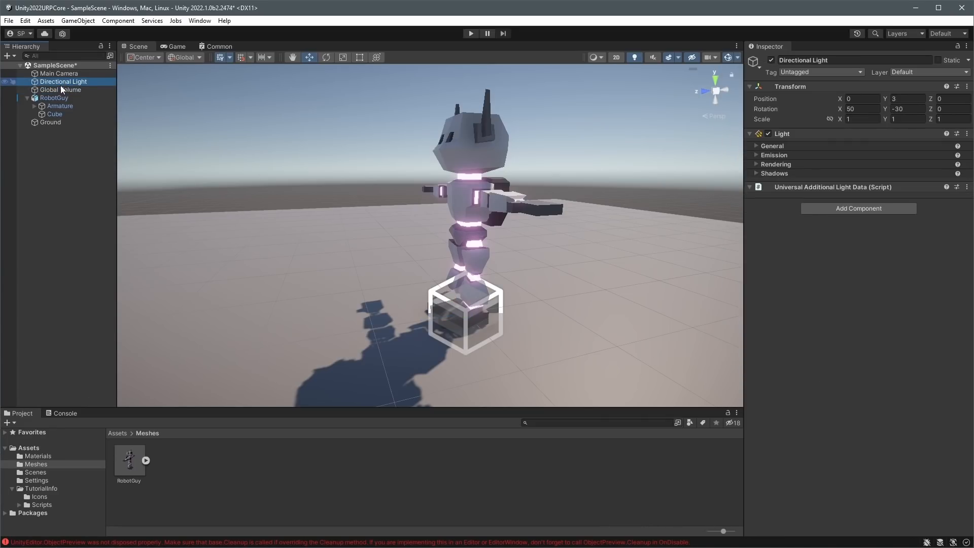
pyautogui.click(60, 88)
pyautogui.click(771, 60)
pyautogui.click(771, 60)
pyautogui.click(74, 90)
pyautogui.click(737, 56)
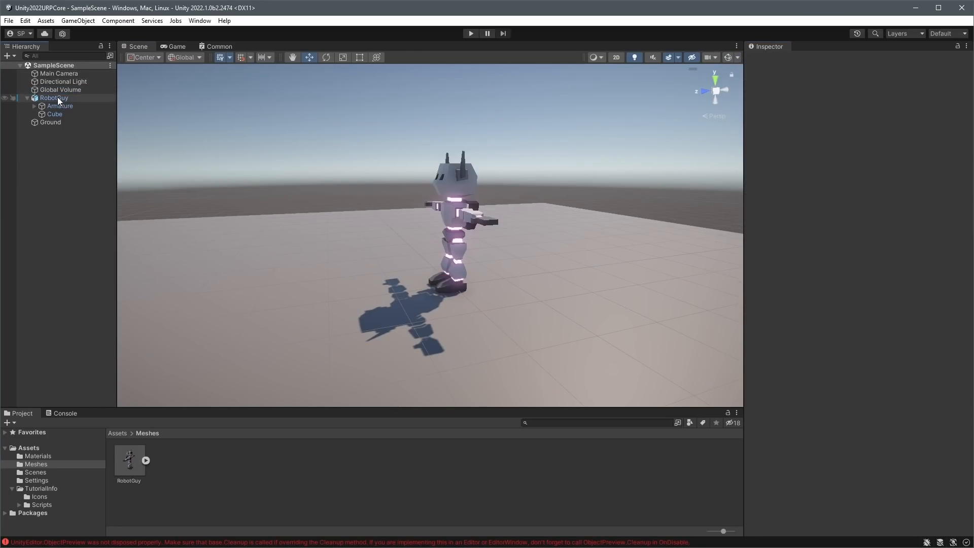
# Add an Animator component to the RobotGuy object.
pyautogui.click(54, 98)
pyautogui.click(859, 146)
pyautogui.write('animator')
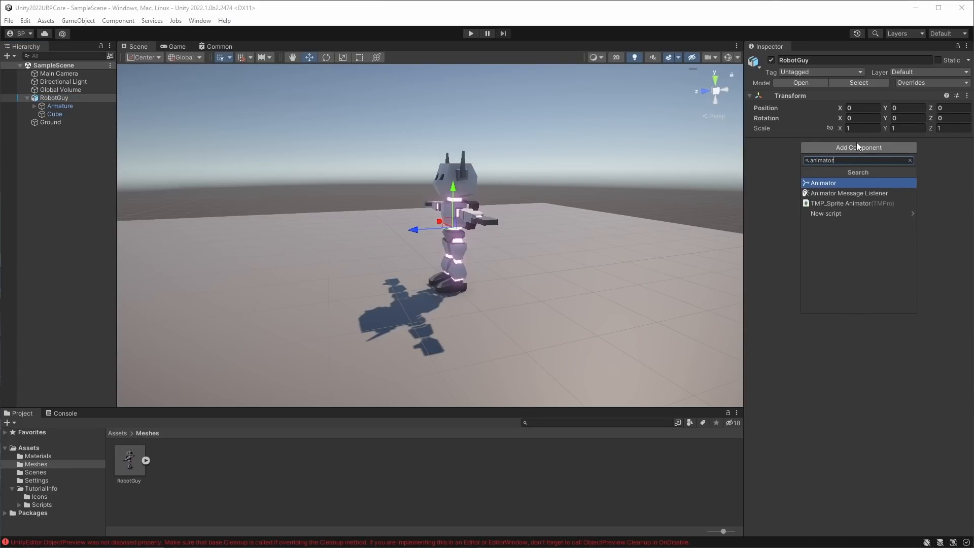
pyautogui.press('Return')
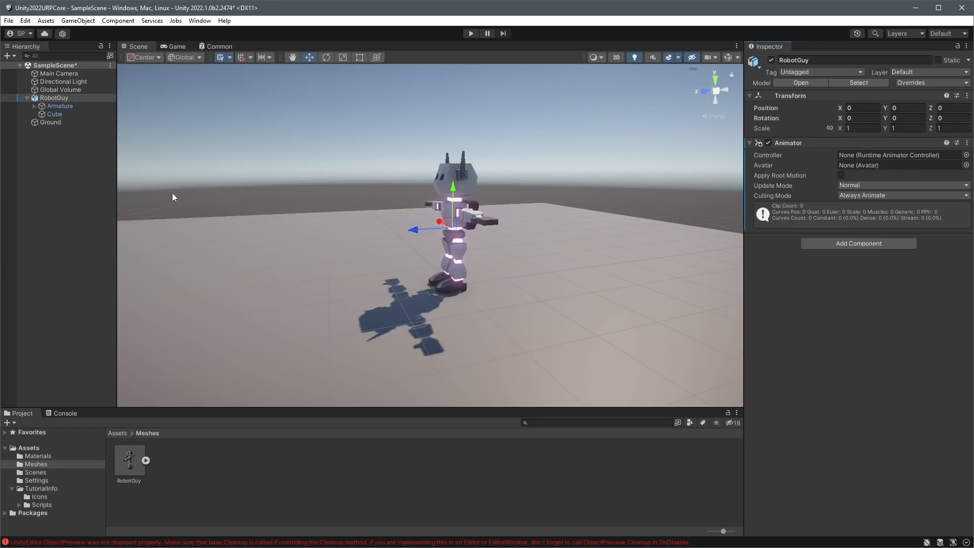
# Create a folder named Animators in the project's Assets folder.
pyautogui.click(70, 191)
pyautogui.click(28, 448)
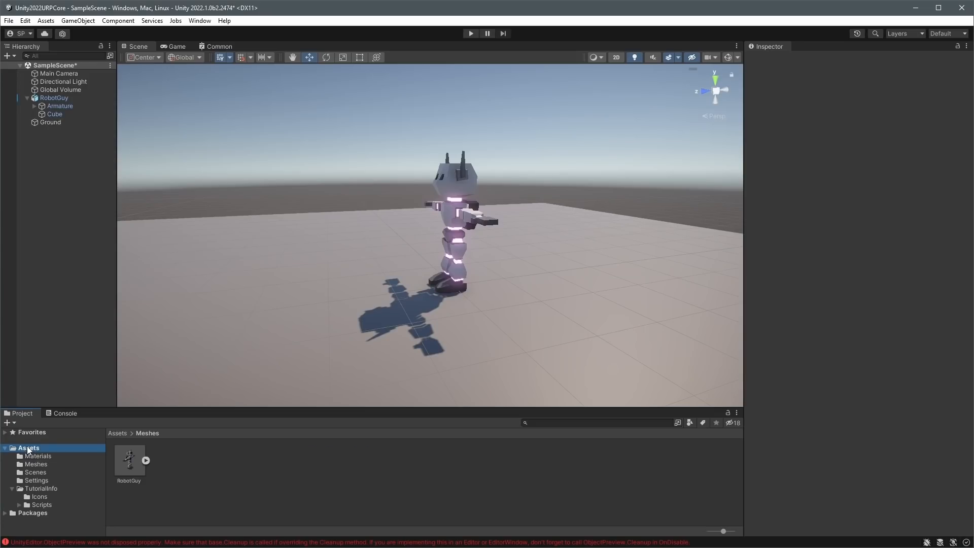
pyautogui.rightClick(19, 450)
pyautogui.moveTo(134, 180)
pyautogui.click(239, 186)
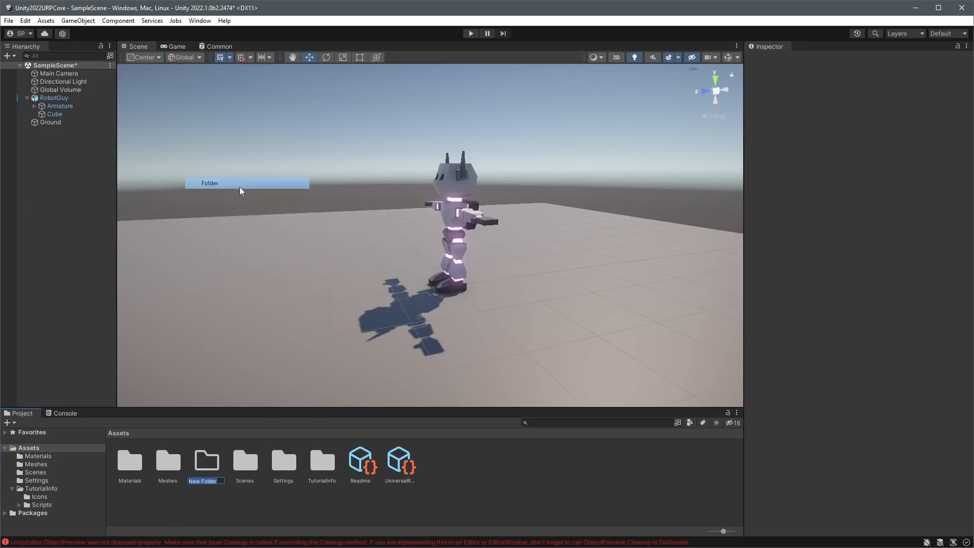
pyautogui.write('Animators')
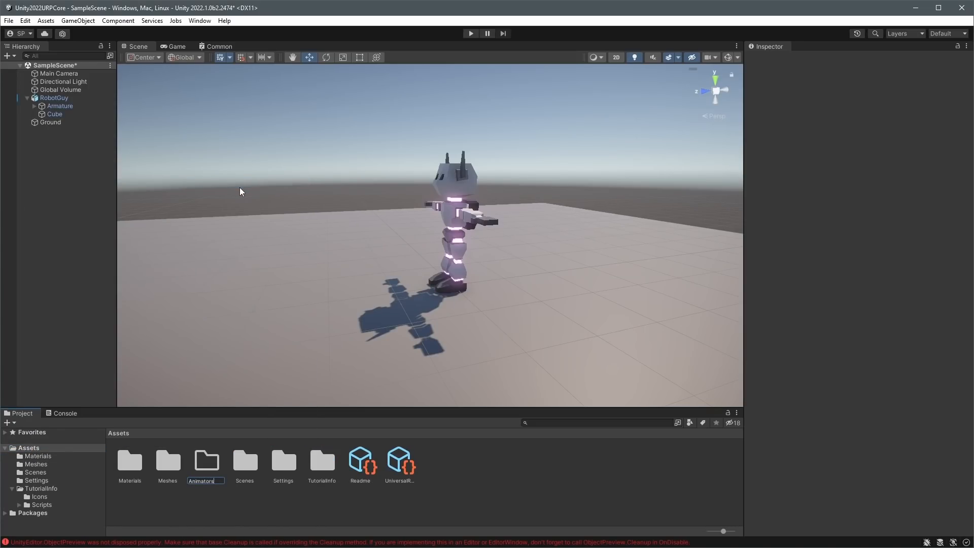
pyautogui.press('Return')
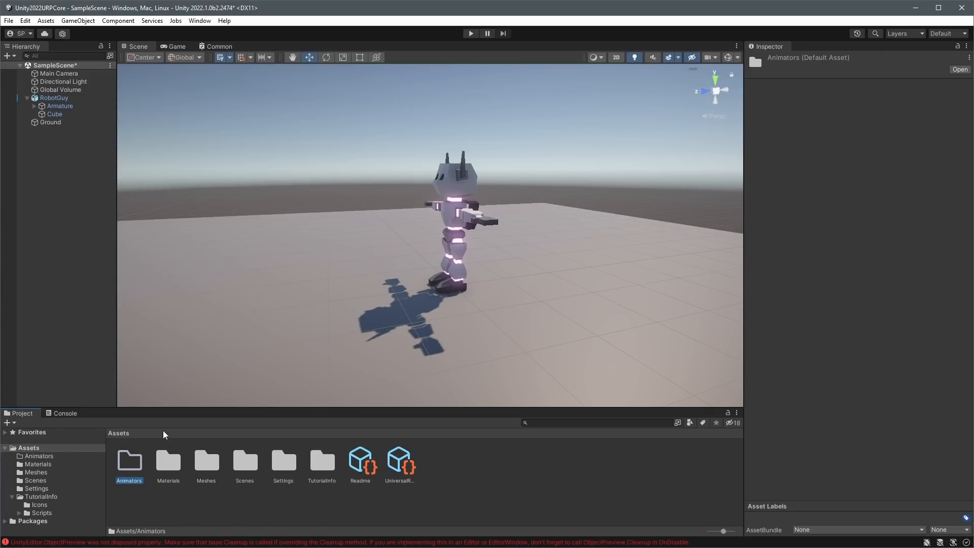
# Create an Animator Controller named AnimatorController inside the Animators folder.
pyautogui.doubleClick(123, 465)
pyautogui.rightClick(223, 464)
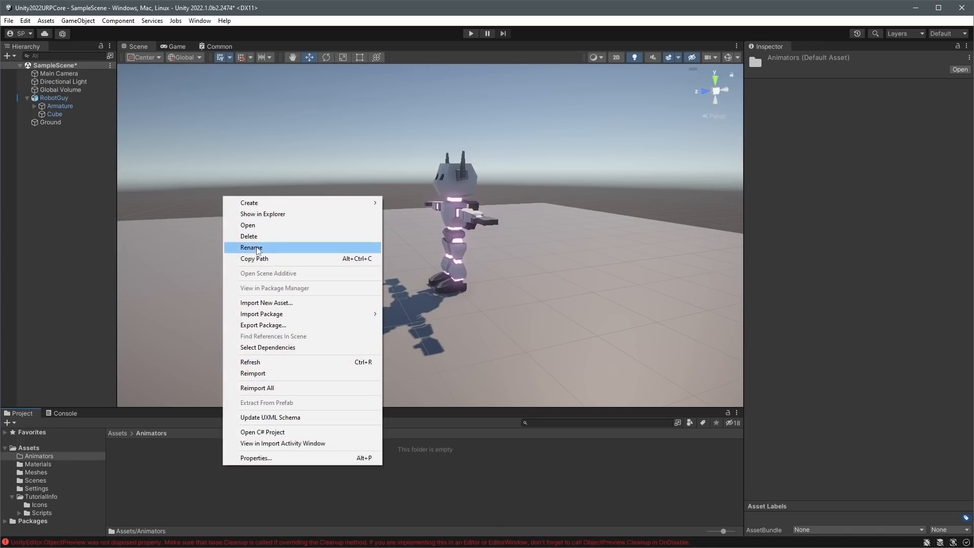
pyautogui.moveTo(304, 203)
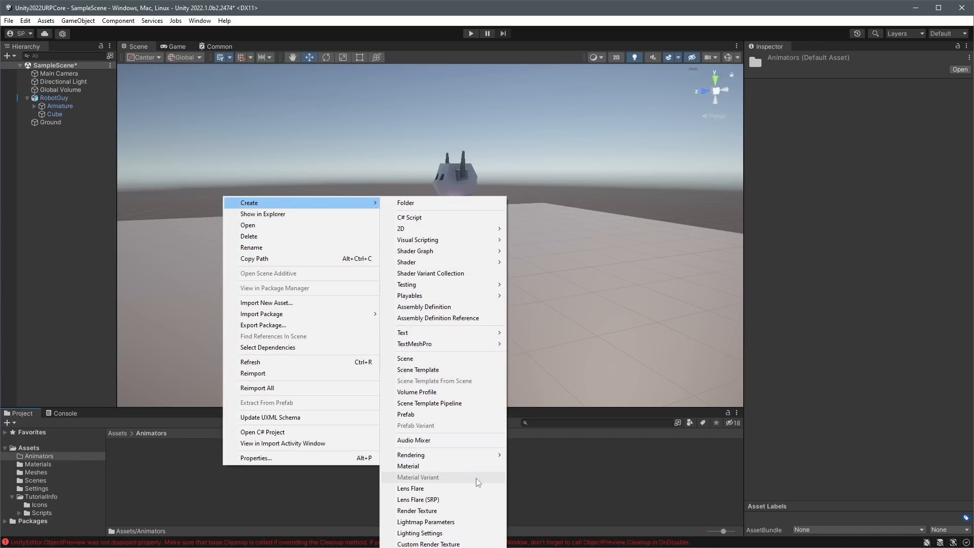
pyautogui.click(426, 538)
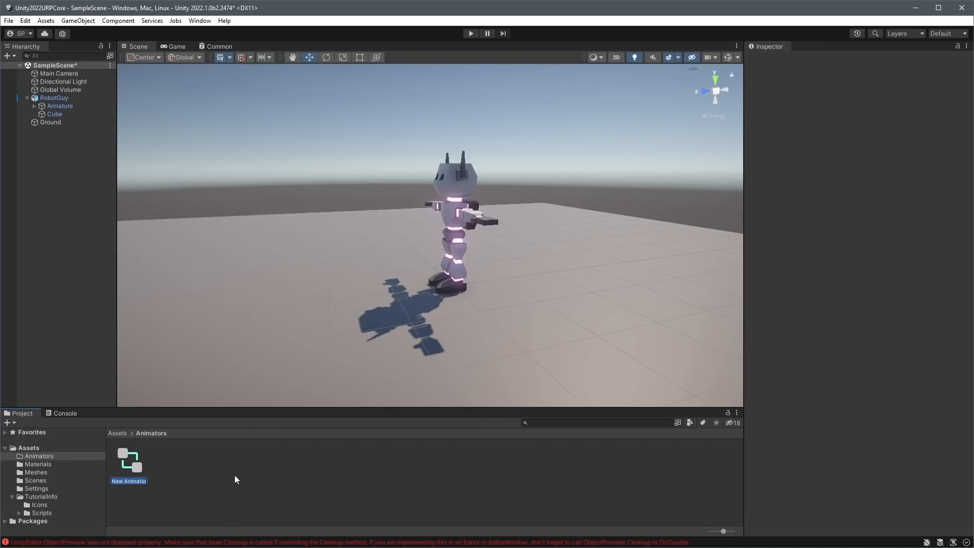
pyautogui.write('AnimatorController')
pyautogui.press('Return')
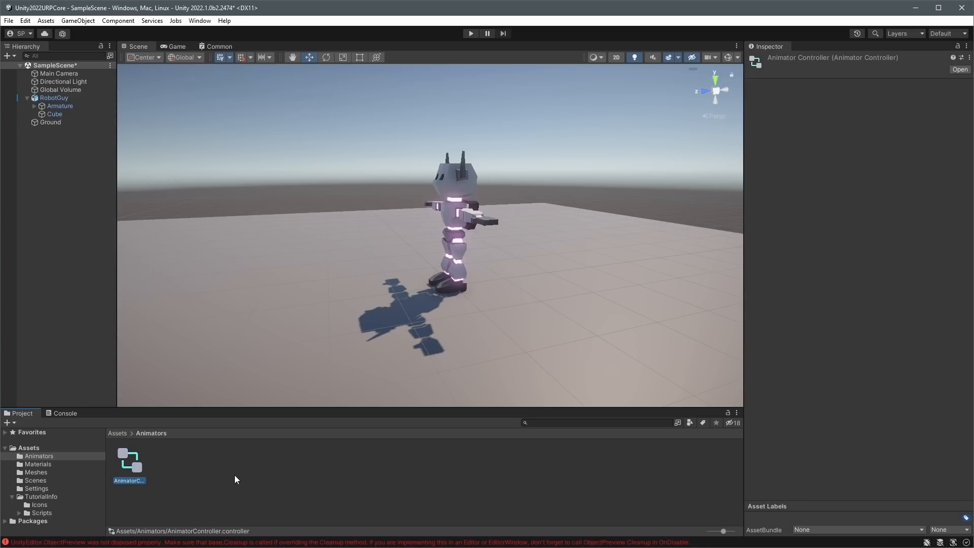
# Open AnimatorController and add the RobotGuy model's _TPose, Idle and Walk clips to its graph as states.
pyautogui.doubleClick(124, 461)
pyautogui.click(383, 212)
pyautogui.click(35, 471)
pyautogui.click(129, 458)
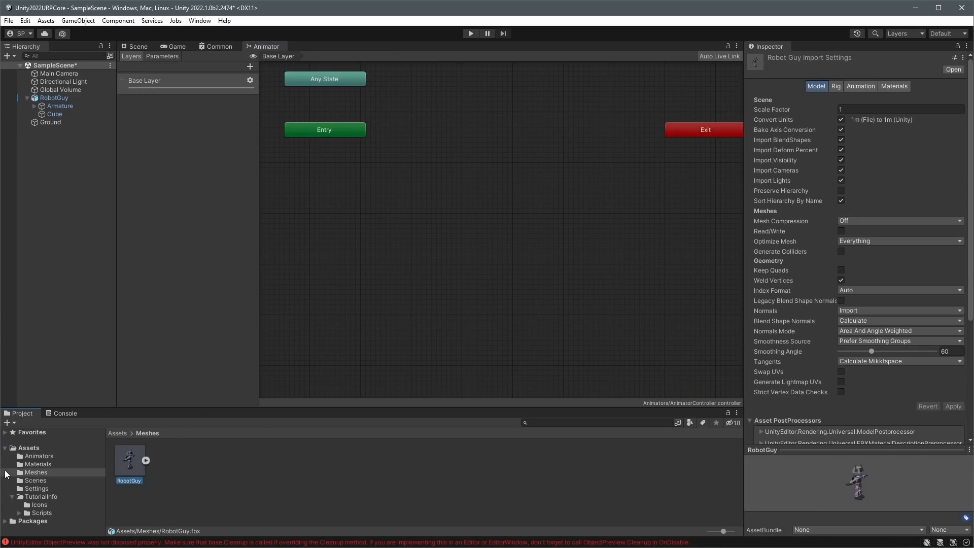
pyautogui.click(146, 460)
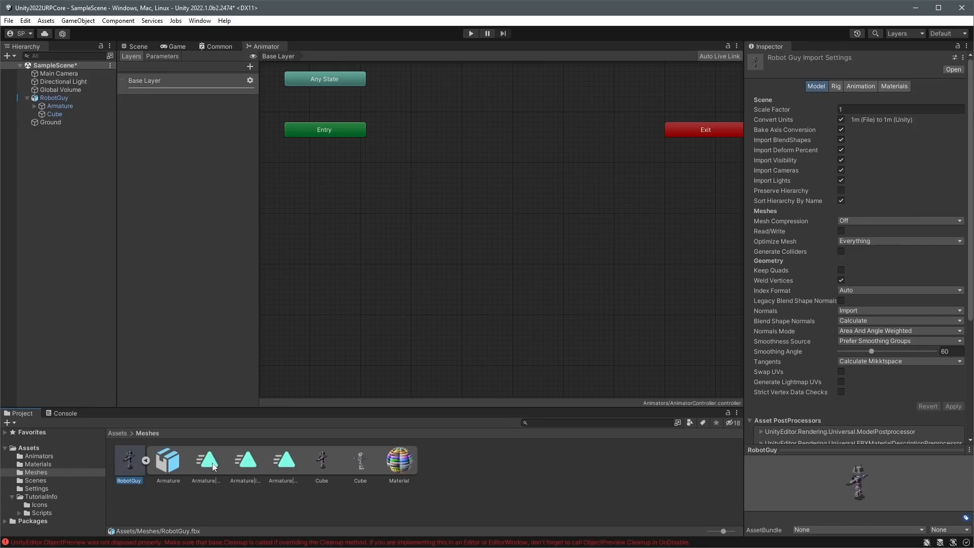
pyautogui.moveTo(208, 459); pyautogui.dragTo(447, 218)
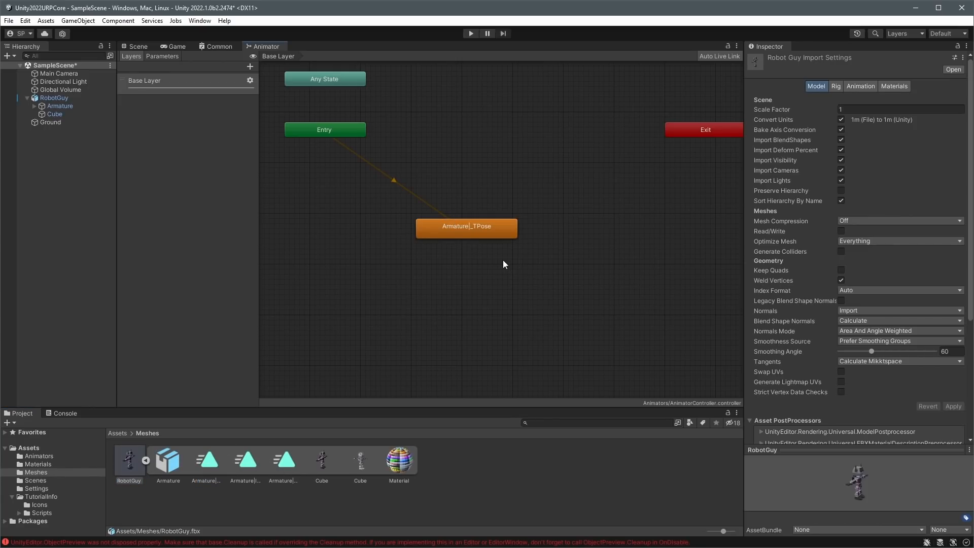
pyautogui.moveTo(238, 473); pyautogui.dragTo(449, 308)
pyautogui.moveTo(296, 469); pyautogui.dragTo(410, 282)
# Delete the Armature|_TPose state and arrange Armature|Idle beside Entry with Armature|Walk below it.
pyautogui.click(476, 230)
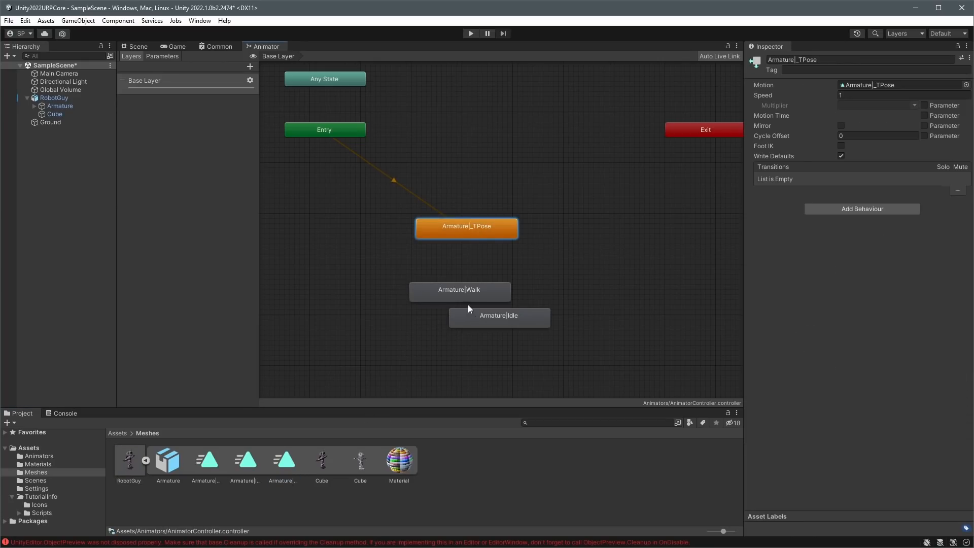
pyautogui.press('Delete')
pyautogui.moveTo(460, 291); pyautogui.dragTo(483, 216)
pyautogui.moveTo(513, 314); pyautogui.dragTo(504, 130)
pyautogui.moveTo(483, 220); pyautogui.dragTo(512, 219)
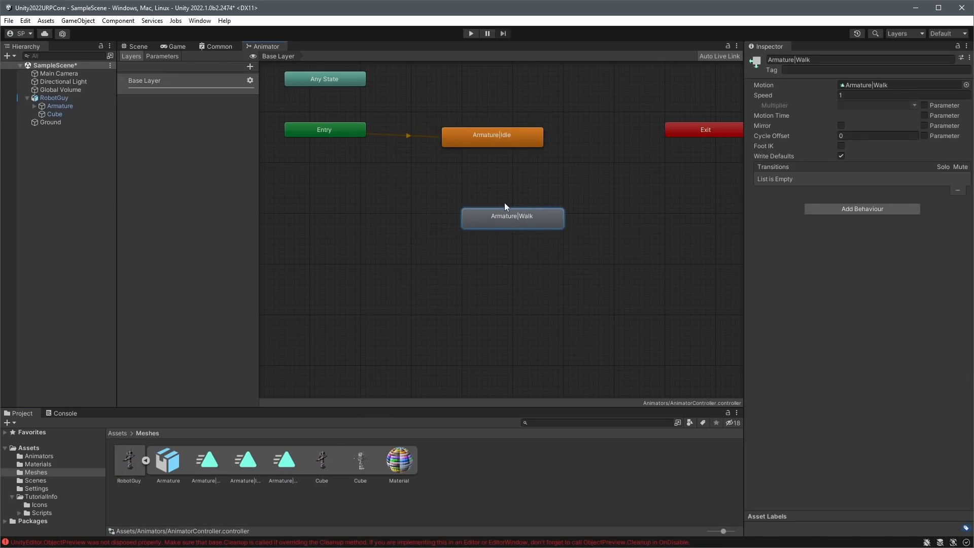
pyautogui.click(516, 196)
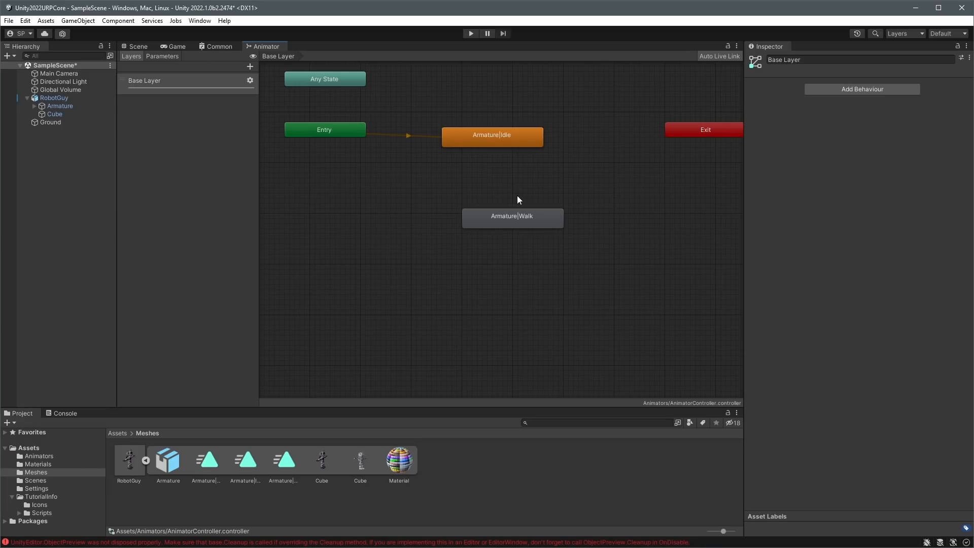
# Enable Loop Time for the Armature|Idle and Armature|Walk clips in RobotGuy's animation import settings and apply the change.
pyautogui.click(128, 462)
pyautogui.click(867, 87)
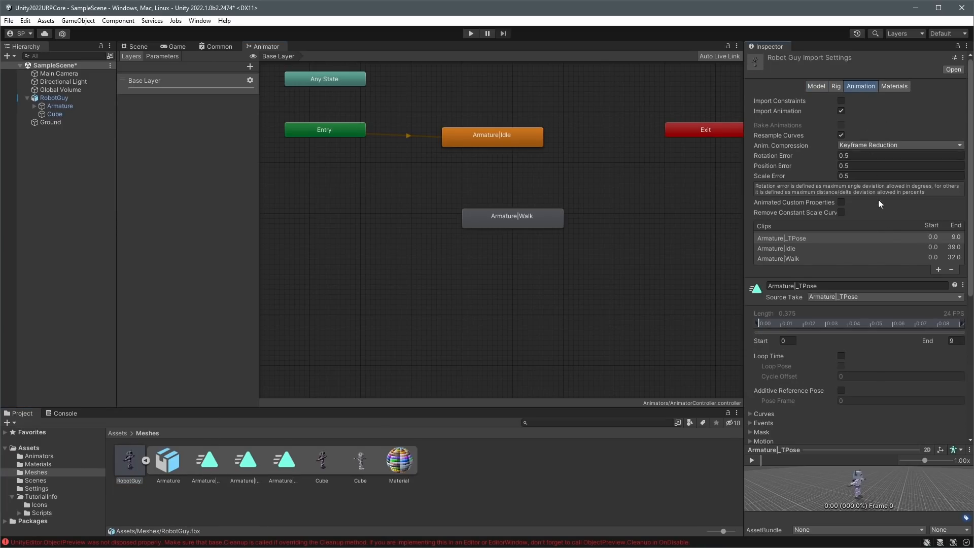
pyautogui.scroll(-1, 885, 218)
pyautogui.click(798, 230)
pyautogui.click(798, 220)
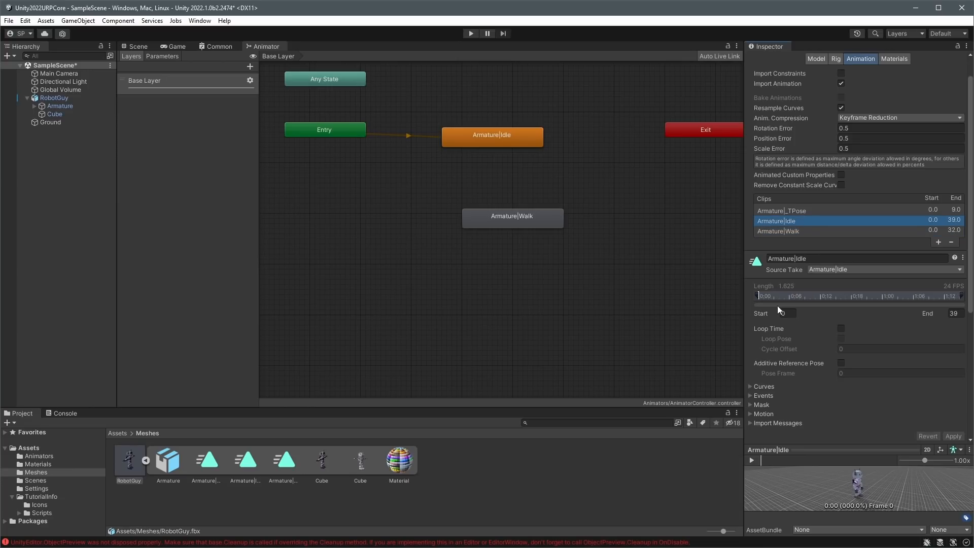
pyautogui.click(841, 328)
pyautogui.click(786, 231)
pyautogui.click(840, 329)
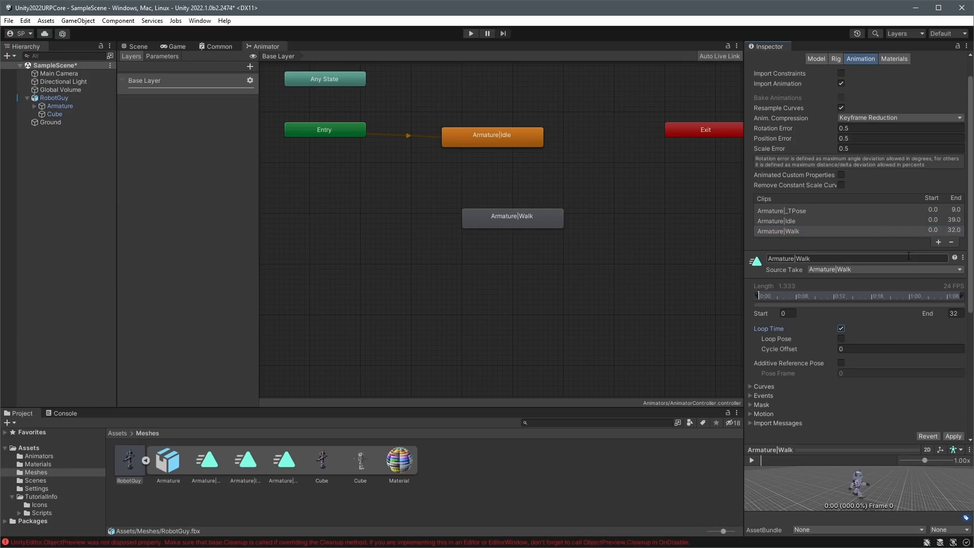
pyautogui.click(952, 436)
# Assign AnimatorController as the controller of RobotGuy's Animator component and play the scene in the Game view.
pyautogui.click(205, 82)
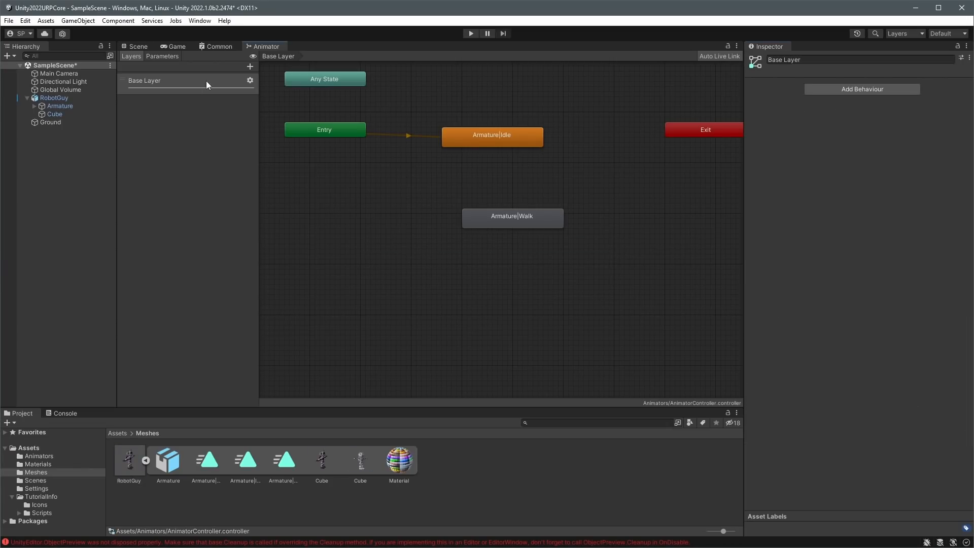
pyautogui.click(176, 46)
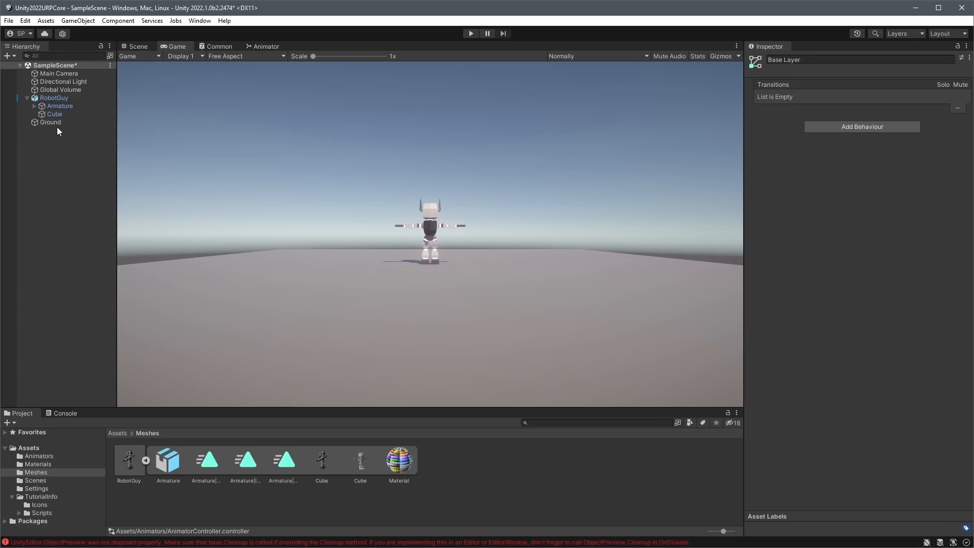
pyautogui.click(59, 100)
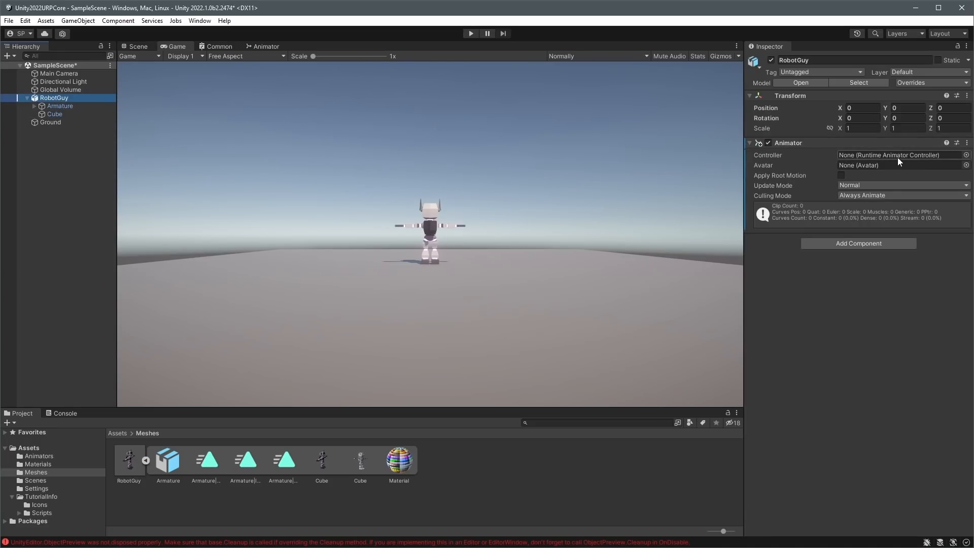
pyautogui.click(42, 450)
pyautogui.click(50, 456)
pyautogui.moveTo(122, 467); pyautogui.dragTo(893, 156)
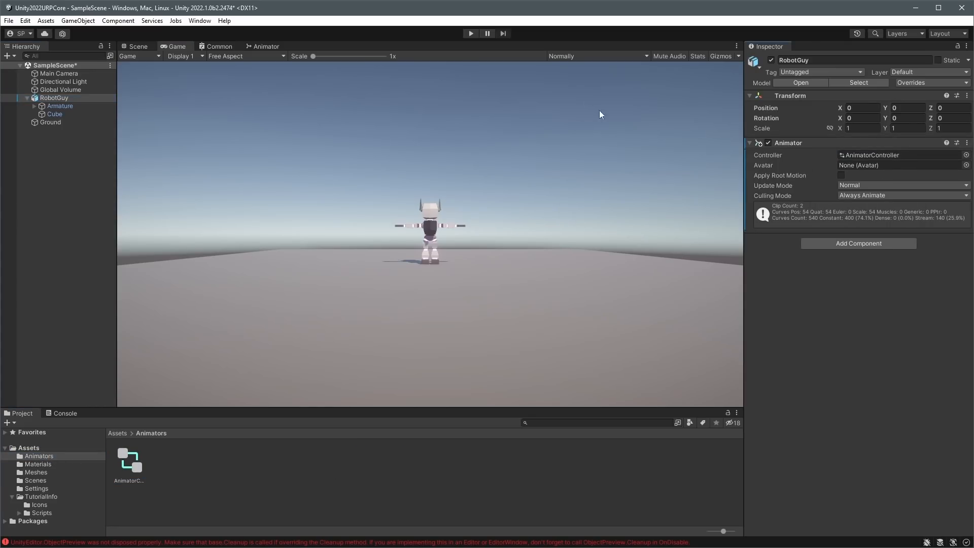
pyautogui.click(471, 33)
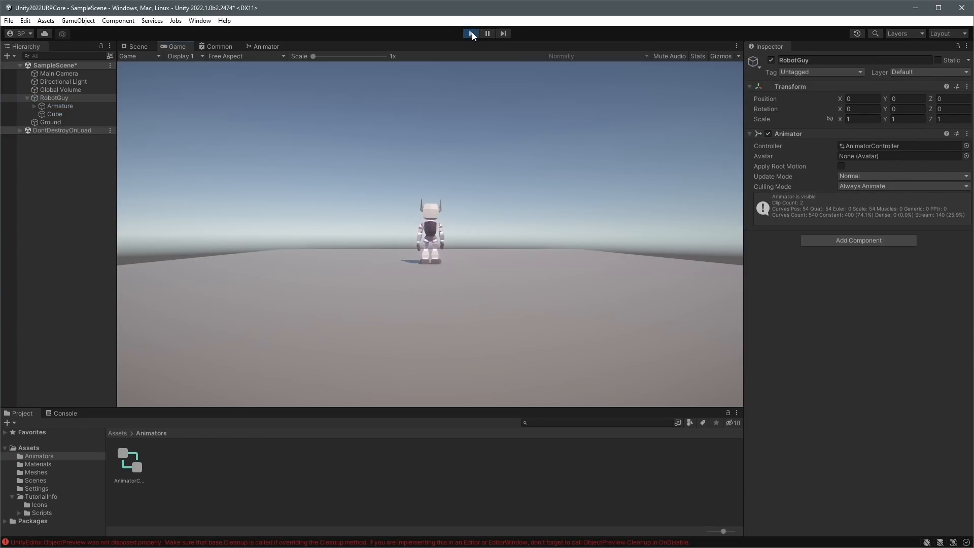
# Examine the playing RobotGuy animation in the Scene view from several angles and close up.
pyautogui.click(138, 46)
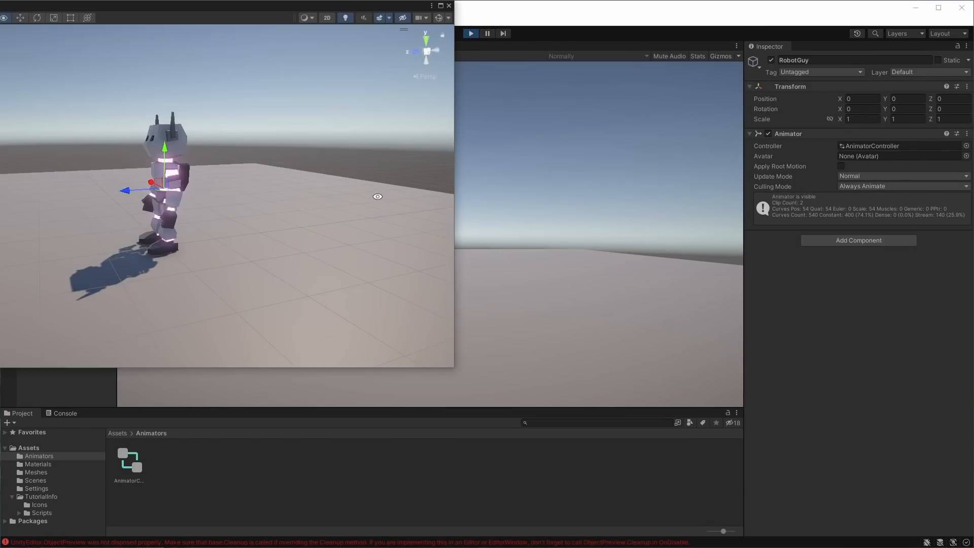
pyautogui.keyDown('alt'); pyautogui.moveTo(376, 196); pyautogui.dragTo(348, 124); pyautogui.keyUp('alt')
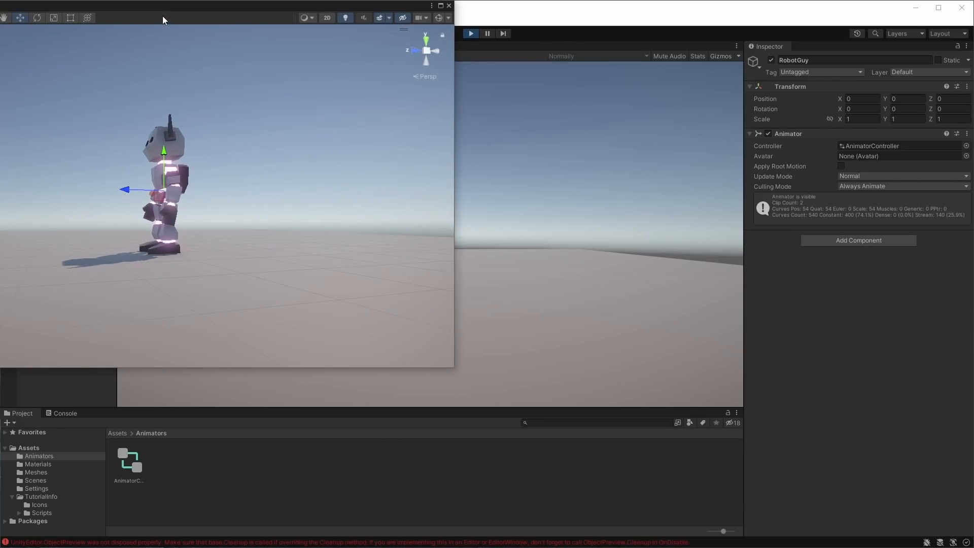
pyautogui.moveTo(300, 1); pyautogui.dragTo(262, 47)
pyautogui.keyDown('alt'); pyautogui.moveTo(409, 169); pyautogui.dragTo(445, 205); pyautogui.keyUp('alt')
pyautogui.scroll(5, 446, 205)
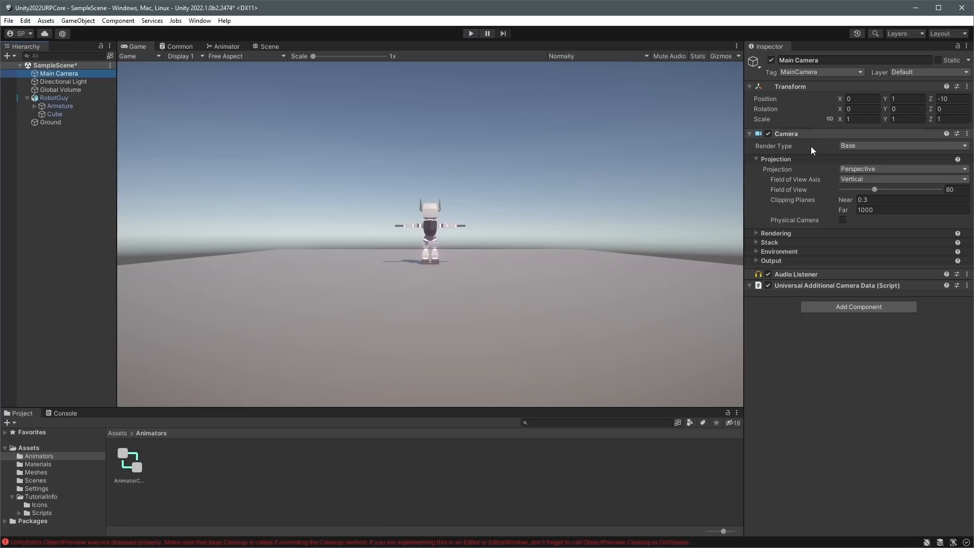
# Set the Main Camera's environment background type to Solid Color and make the background color black.
pyautogui.click(780, 259)
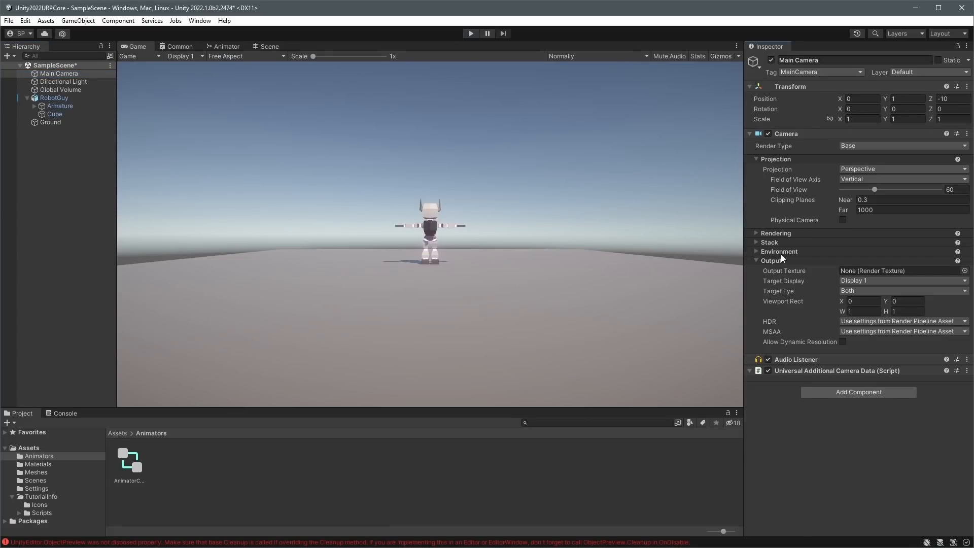
pyautogui.click(783, 251)
pyautogui.click(872, 261)
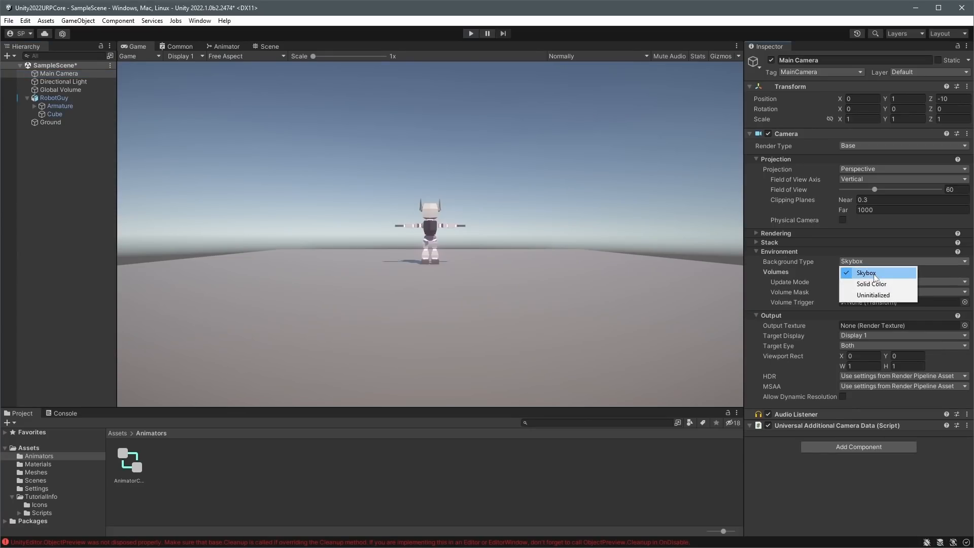
pyautogui.click(875, 280)
pyautogui.click(872, 270)
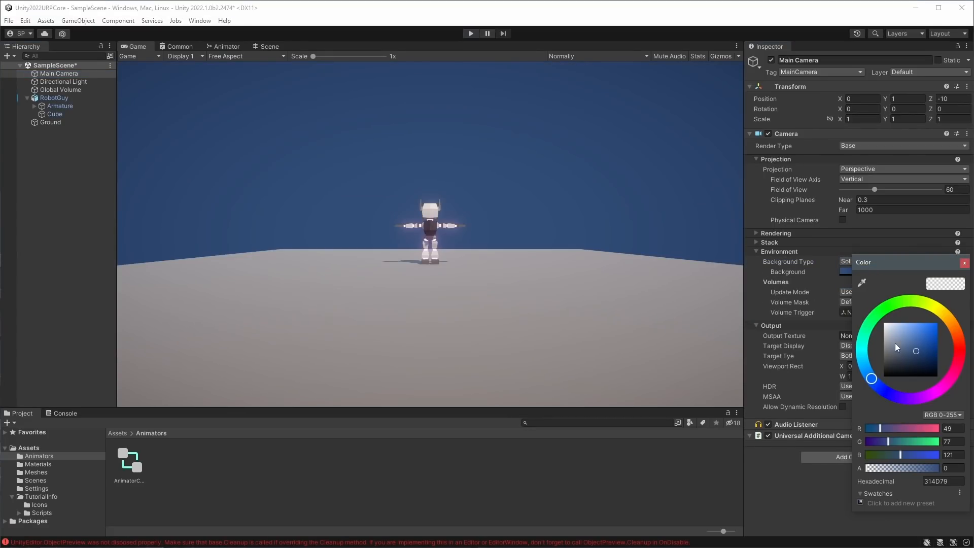
pyautogui.moveTo(893, 337); pyautogui.dragTo(865, 403)
pyautogui.click(570, 172)
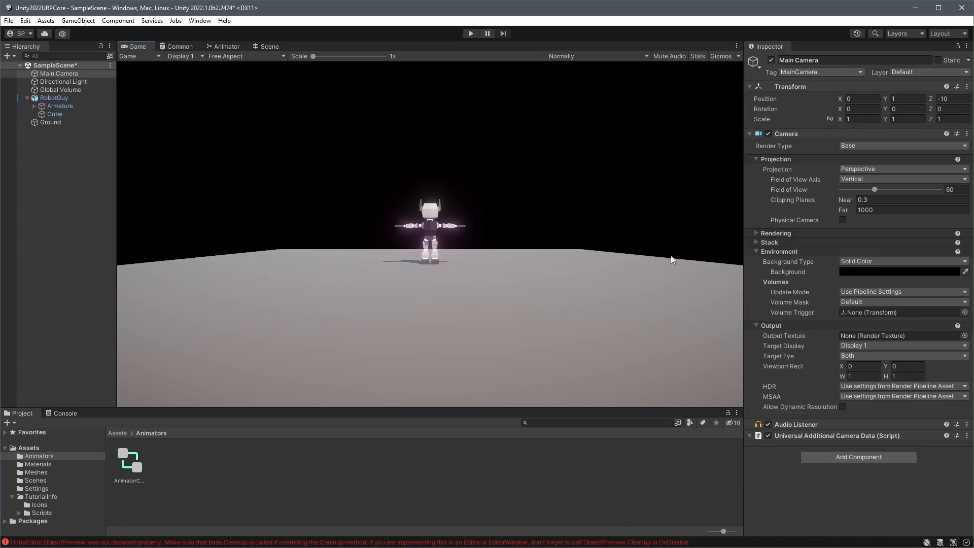
# Set the Bloom intensity of the Global Volume to 2.
pyautogui.click(69, 82)
pyautogui.click(69, 90)
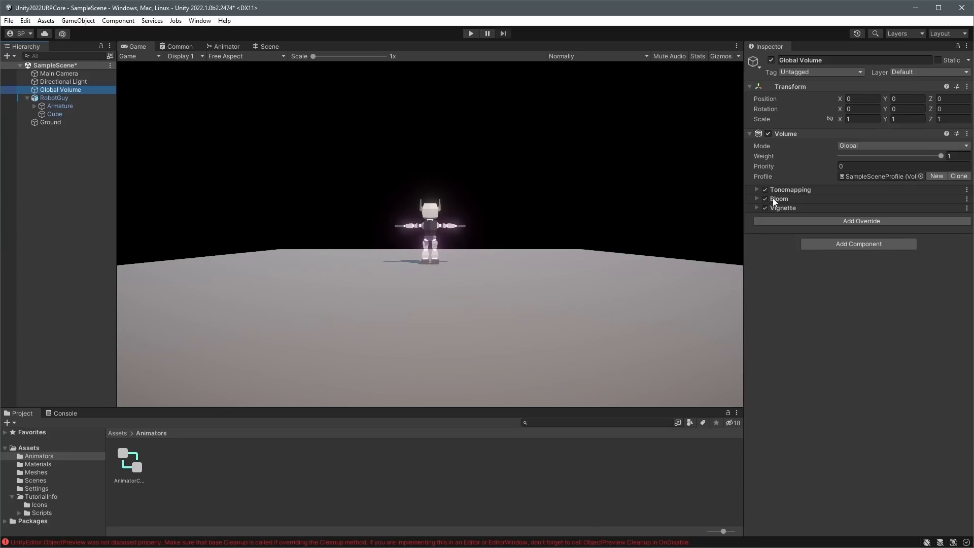
pyautogui.click(787, 198)
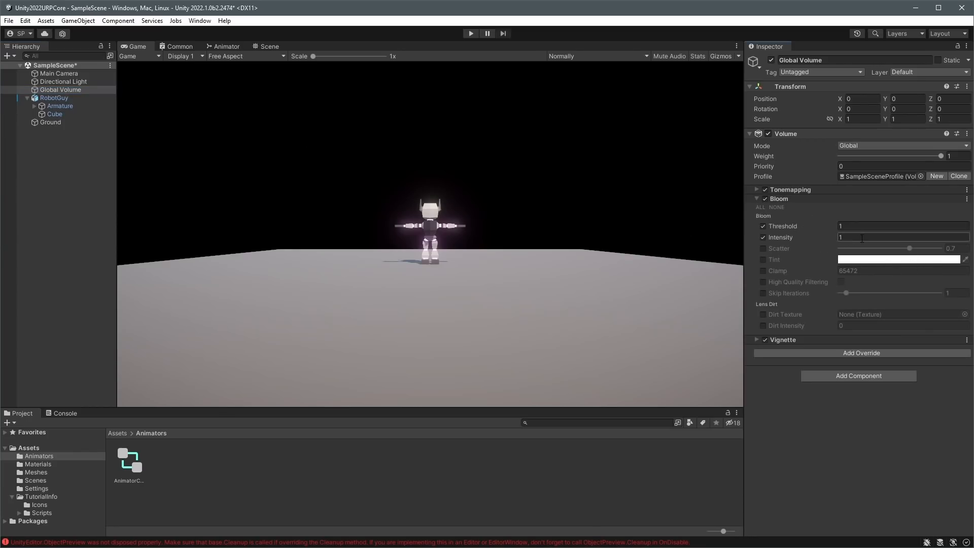
pyautogui.write('2')
pyautogui.press('Return')
pyautogui.click(478, 159)
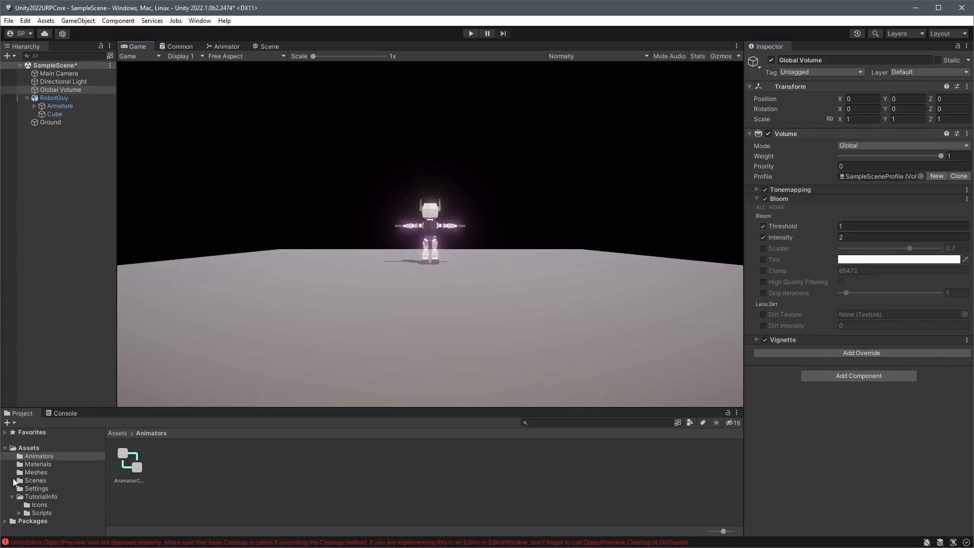
# Select the Common shader graph in the Materials folder and turn off the skybox in the Scene view.
pyautogui.click(38, 464)
pyautogui.click(168, 460)
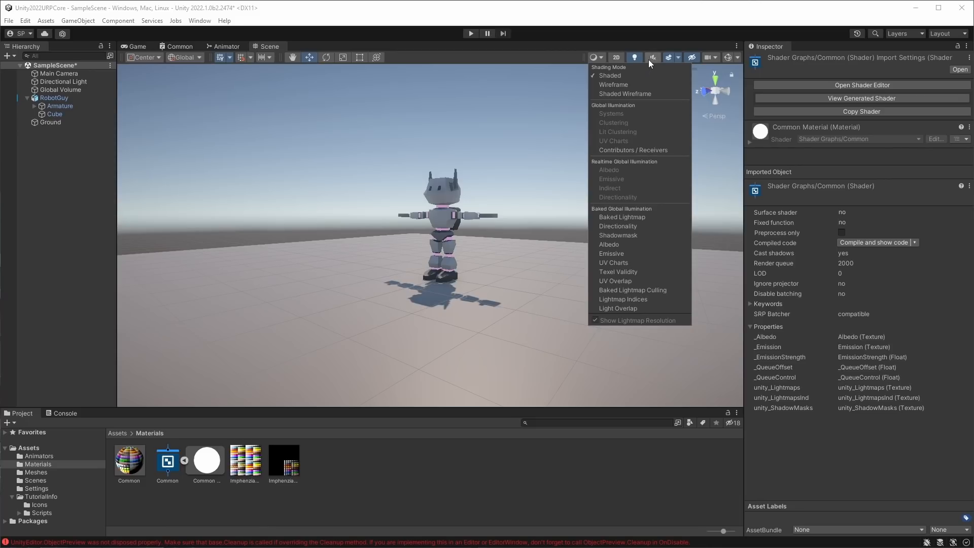
pyautogui.click(679, 58)
pyautogui.click(678, 58)
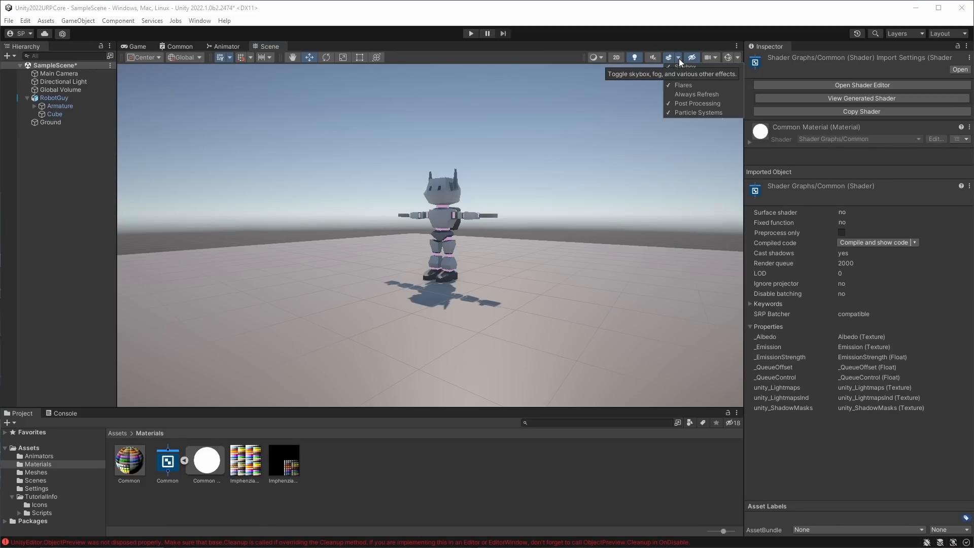
pyautogui.click(685, 67)
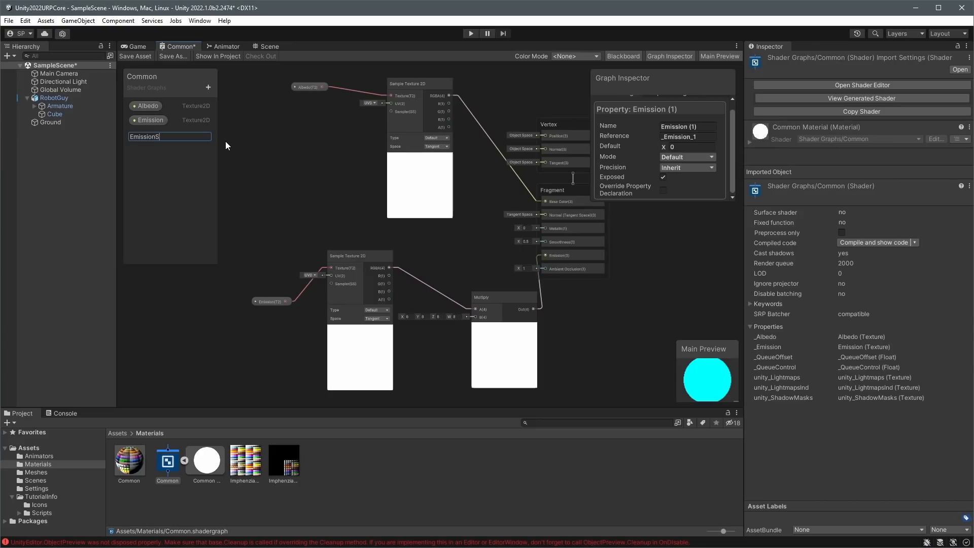
# Name the new Float property of the Common shader graph EmissionStrength and connect it to the Multiply node's B input.
pyautogui.write('trength')
pyautogui.press('Return')
pyautogui.click(588, 330)
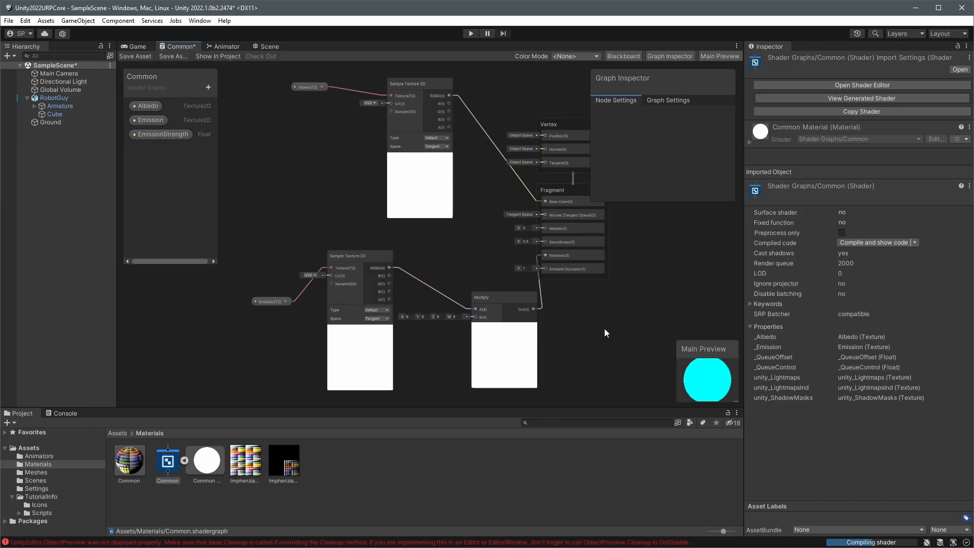
pyautogui.moveTo(181, 133); pyautogui.dragTo(475, 309)
pyautogui.moveTo(465, 361); pyautogui.dragTo(421, 355)
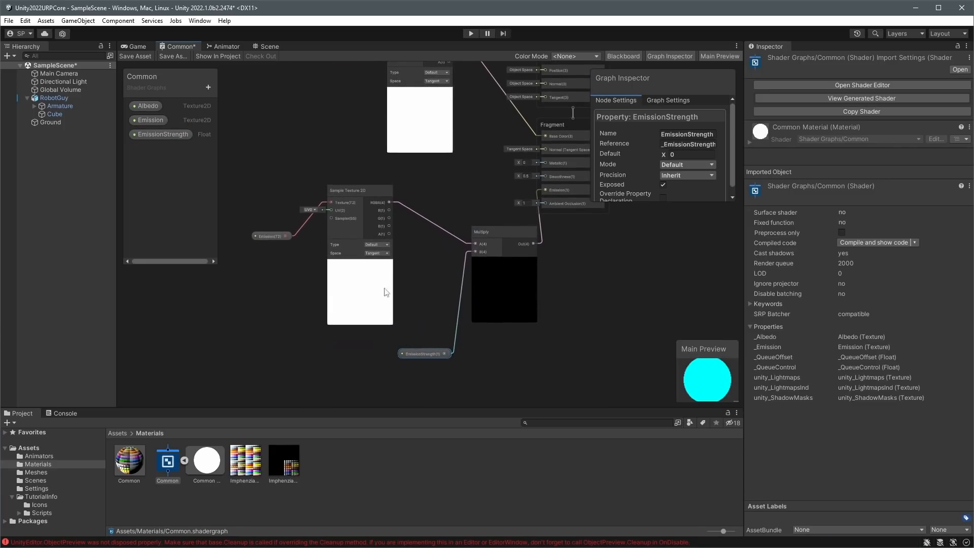
# Tidy the emission nodes, set EmissionStrength's default to 1 and save the Common shader graph.
pyautogui.moveTo(367, 193); pyautogui.dragTo(340, 165)
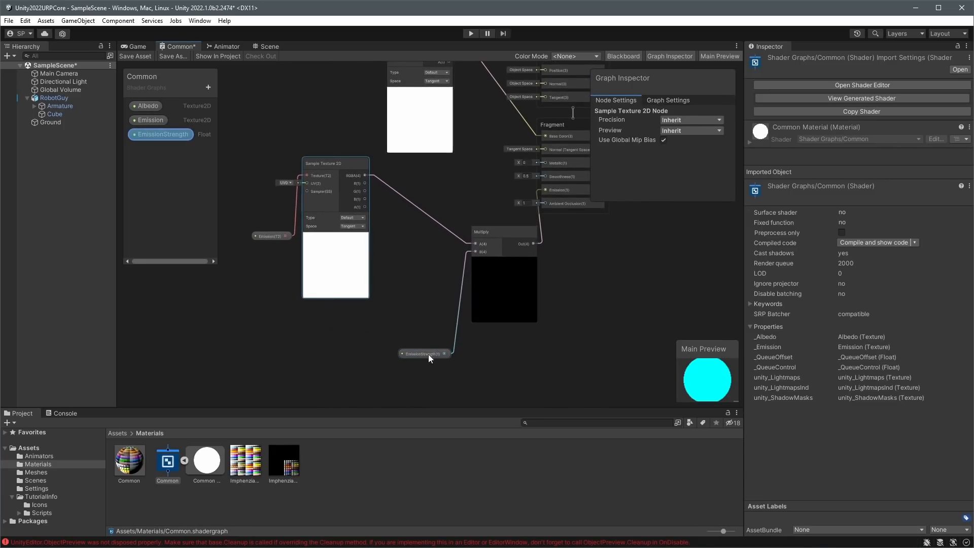
pyautogui.moveTo(428, 354); pyautogui.dragTo(409, 287)
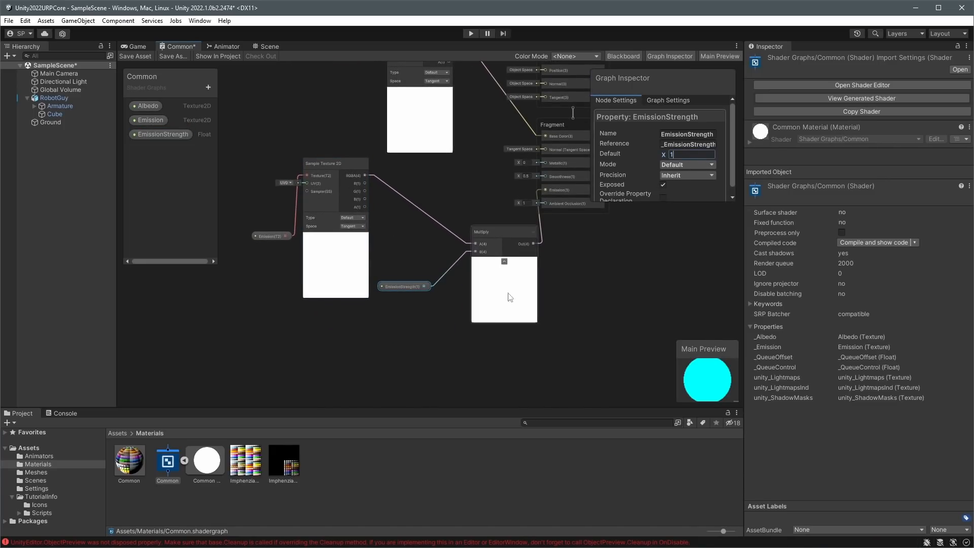
pyautogui.click(412, 361)
pyautogui.click(135, 55)
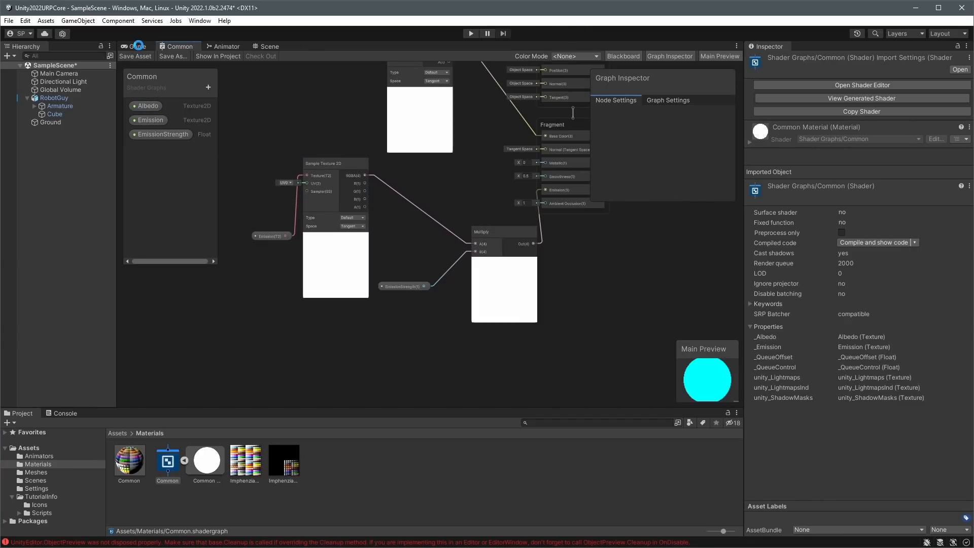
# Increase the EmissionStrength of the Common material to make the robot's joints glow strongly in the Scene view.
pyautogui.click(137, 46)
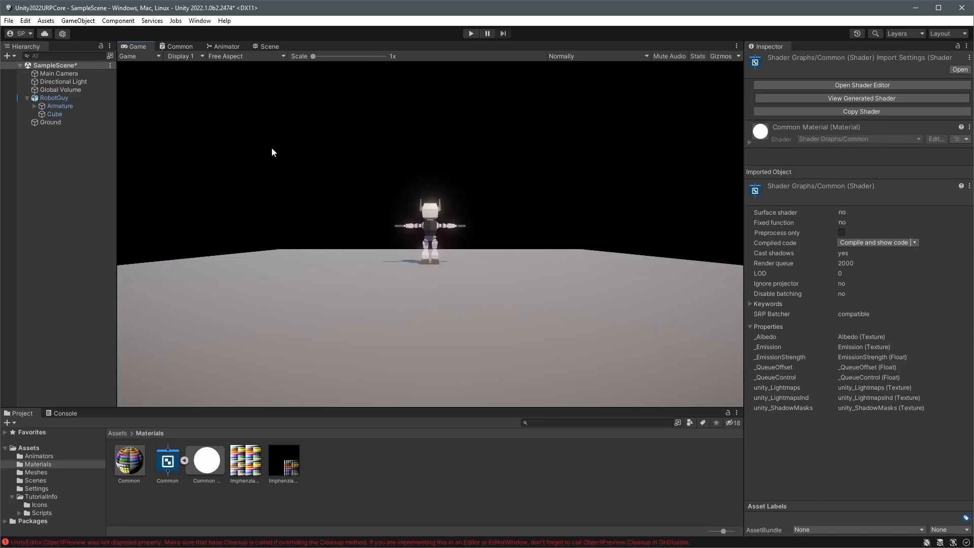
pyautogui.click(266, 46)
pyautogui.click(132, 462)
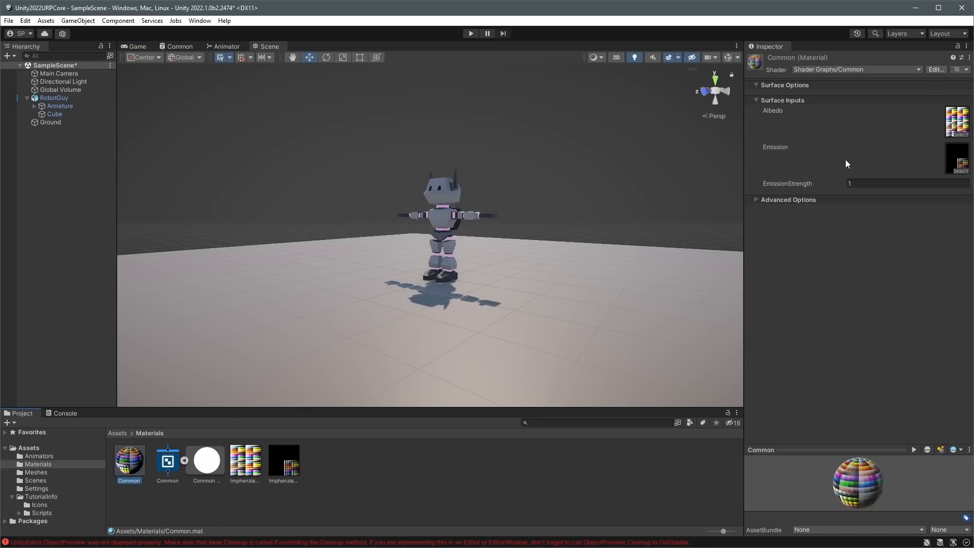
pyautogui.moveTo(806, 185); pyautogui.dragTo(913, 185)
pyautogui.click(572, 167)
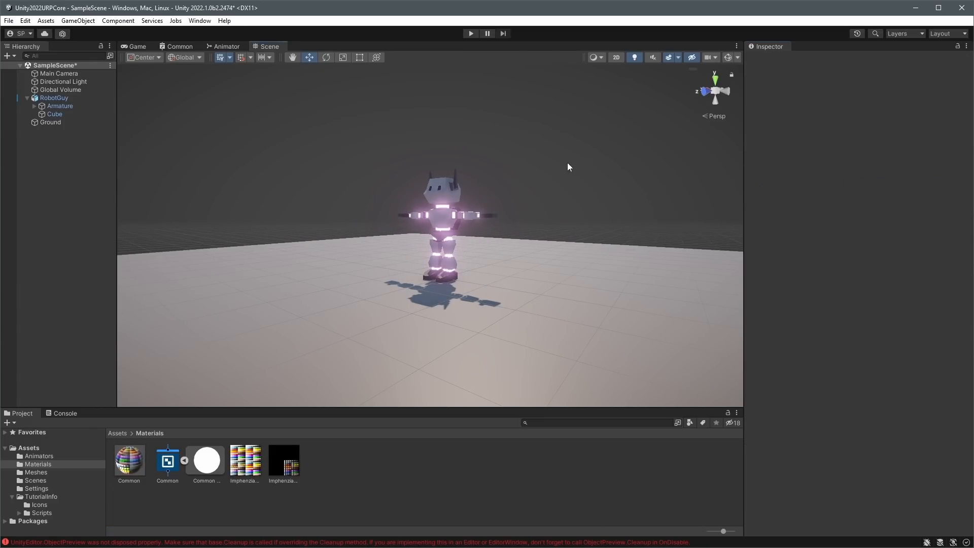
# Play the scene, inspect the glowing animated robot in the Scene view, and stop playback.
pyautogui.click(471, 34)
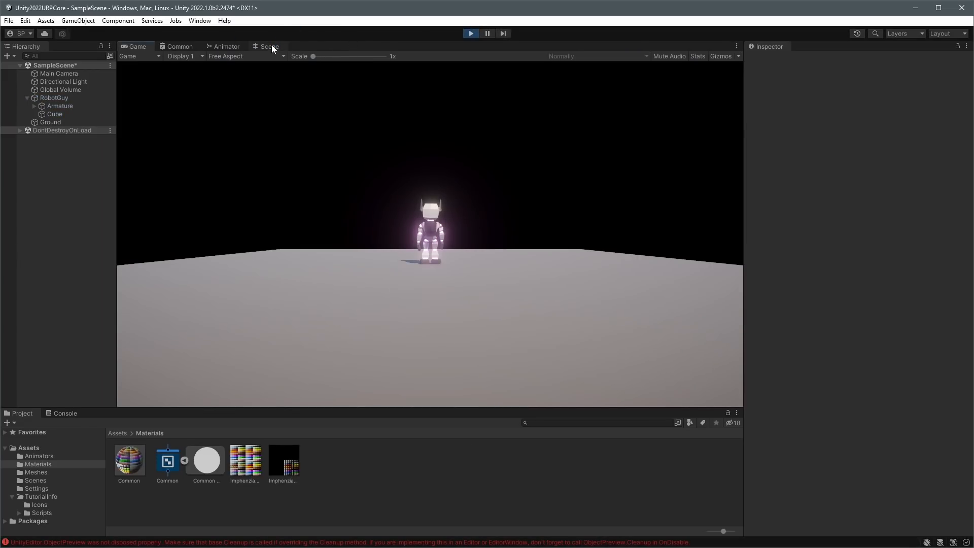
pyautogui.click(270, 47)
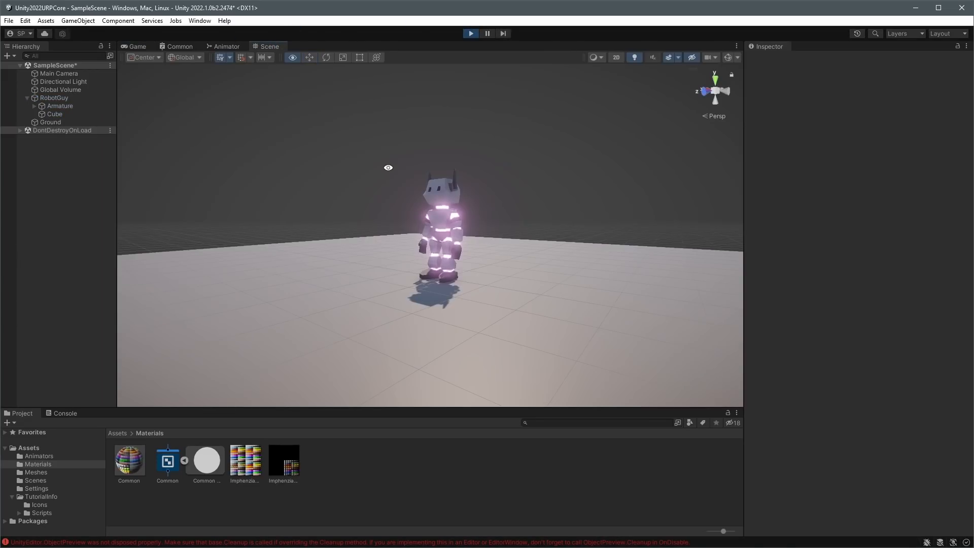
pyautogui.keyDown('alt'); pyautogui.moveTo(526, 174); pyautogui.dragTo(678, 174); pyautogui.keyUp('alt')
pyautogui.hotkey('ctrl', 'p')
# Select the Ground object, show the Navigation settings and mark it as Navigation Static.
pyautogui.scroll(-5, 544, 194)
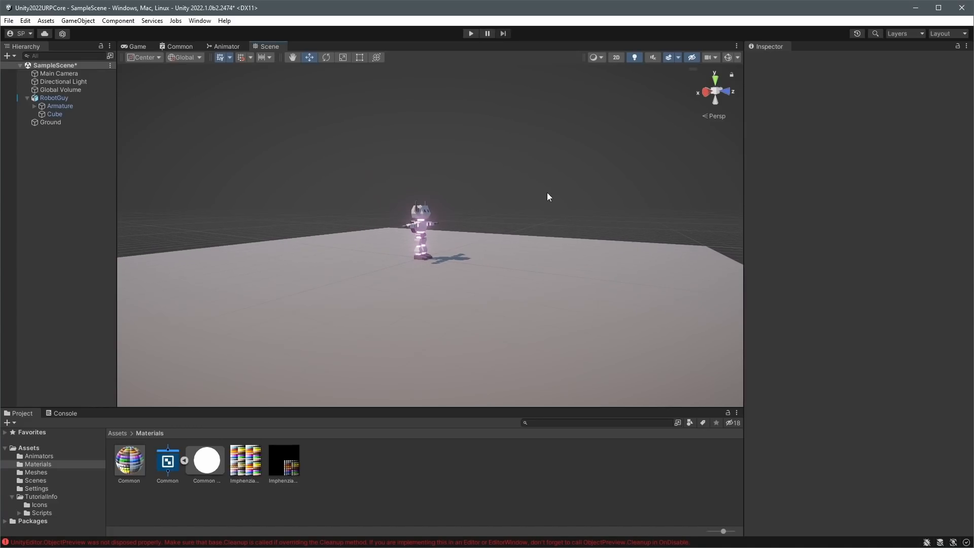
pyautogui.keyDown('alt'); pyautogui.moveTo(555, 178); pyautogui.dragTo(511, 224); pyautogui.keyUp('alt')
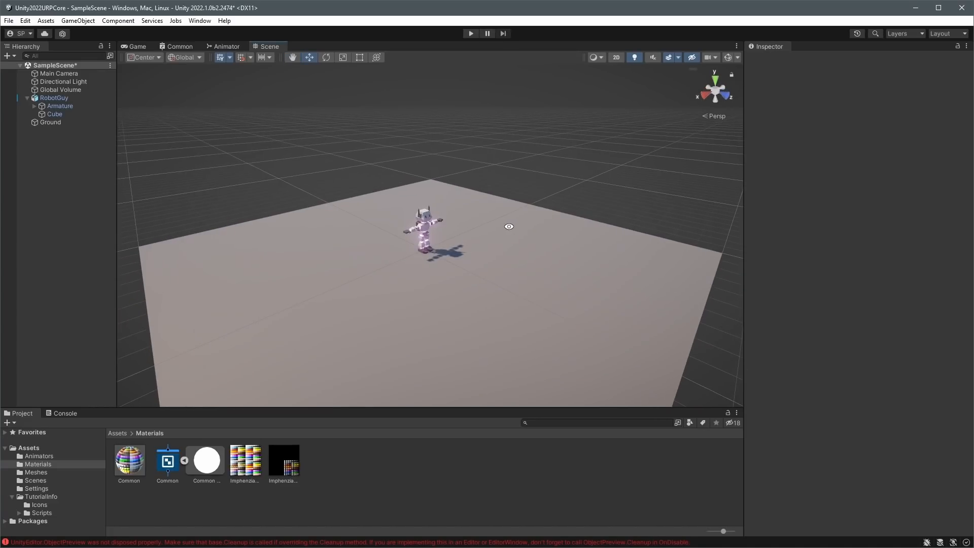
pyautogui.click(483, 297)
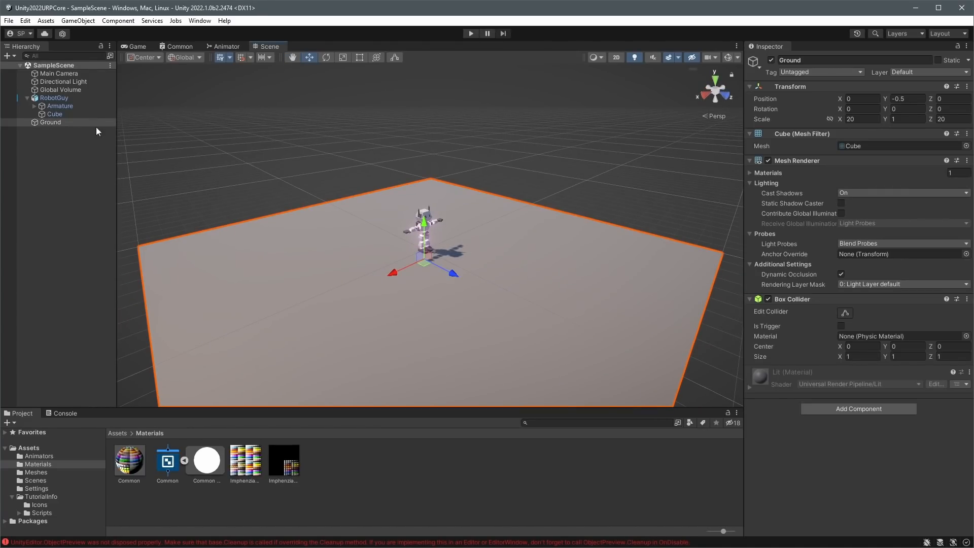
pyautogui.click(53, 191)
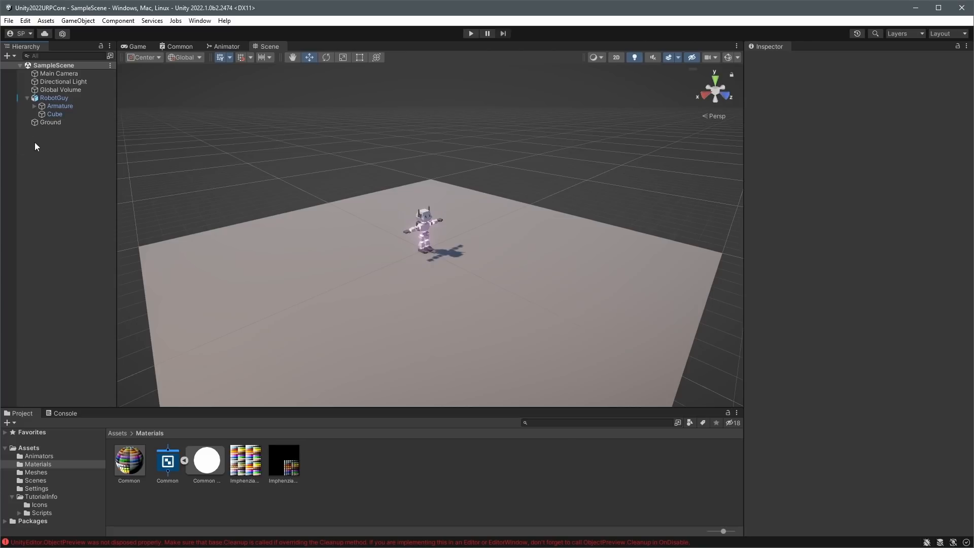
pyautogui.click(393, 258)
pyautogui.click(200, 20)
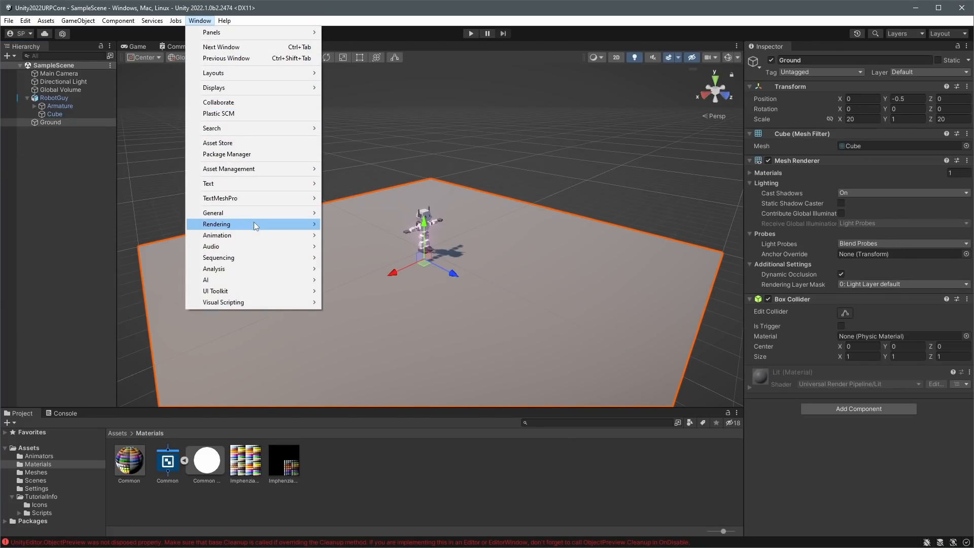
pyautogui.moveTo(258, 277)
pyautogui.click(349, 280)
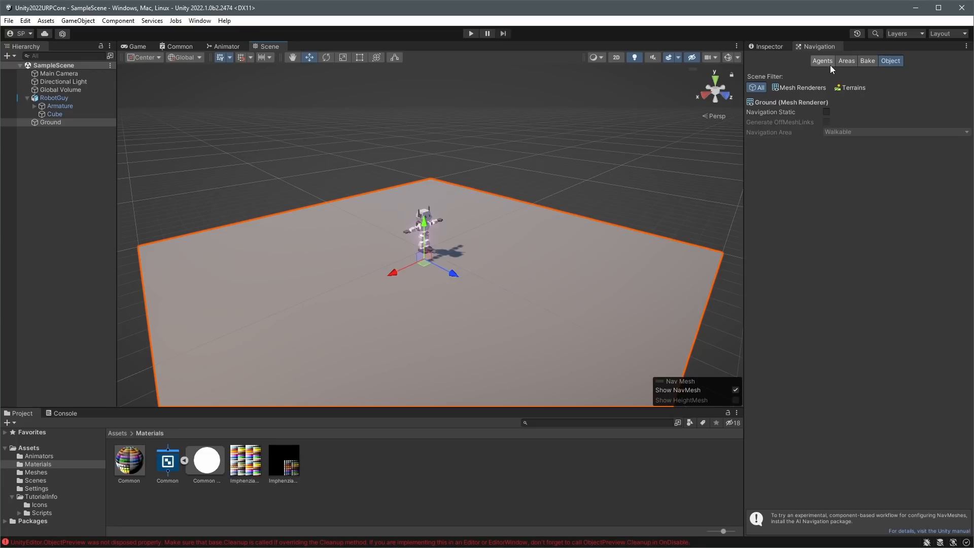
pyautogui.click(826, 112)
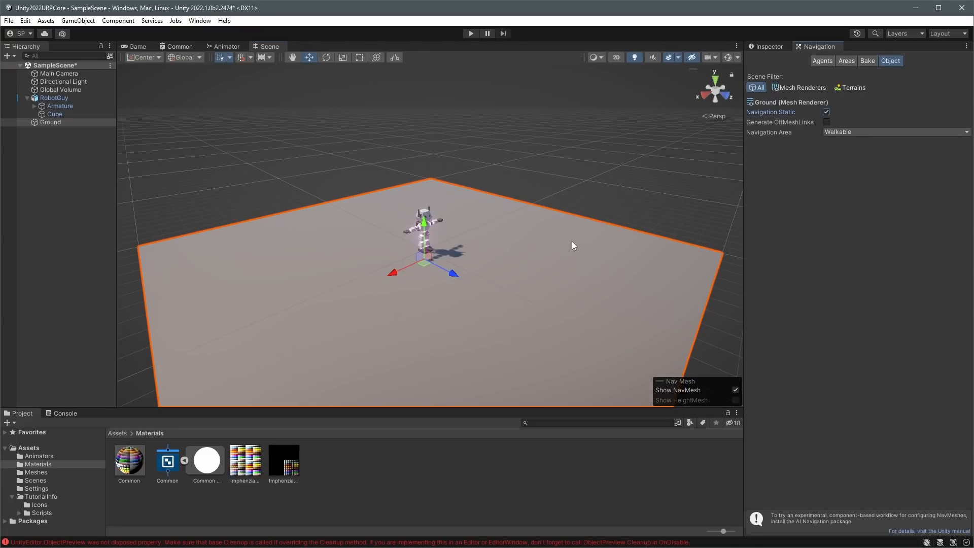
# Bake the NavMesh for the ground with agent radius 0.5 and height 2, and show gizmos in the Scene view.
pyautogui.click(867, 61)
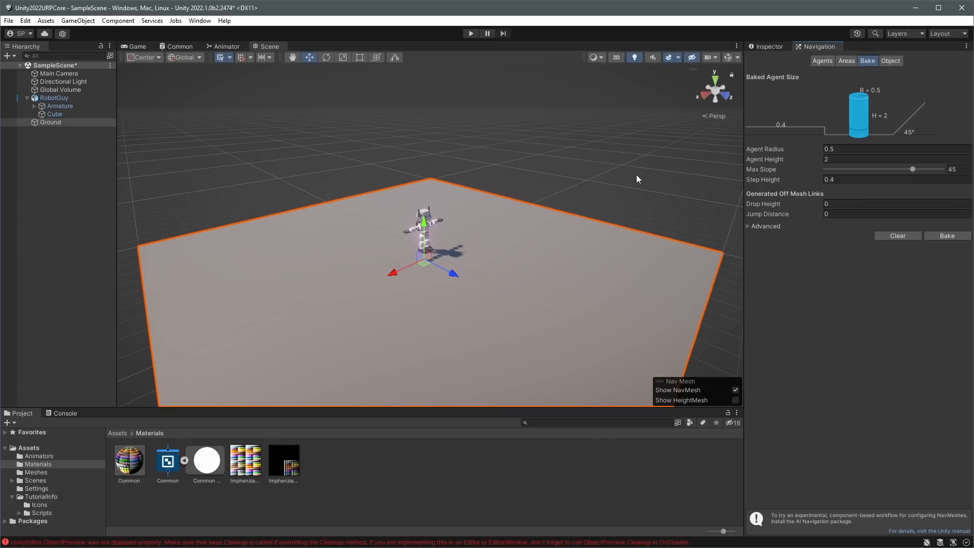
pyautogui.click(635, 151)
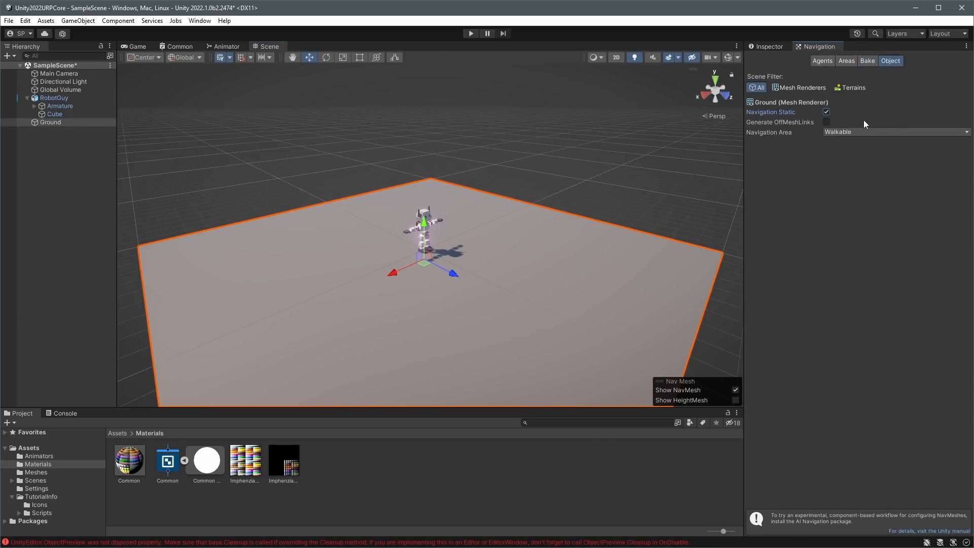
pyautogui.click(728, 58)
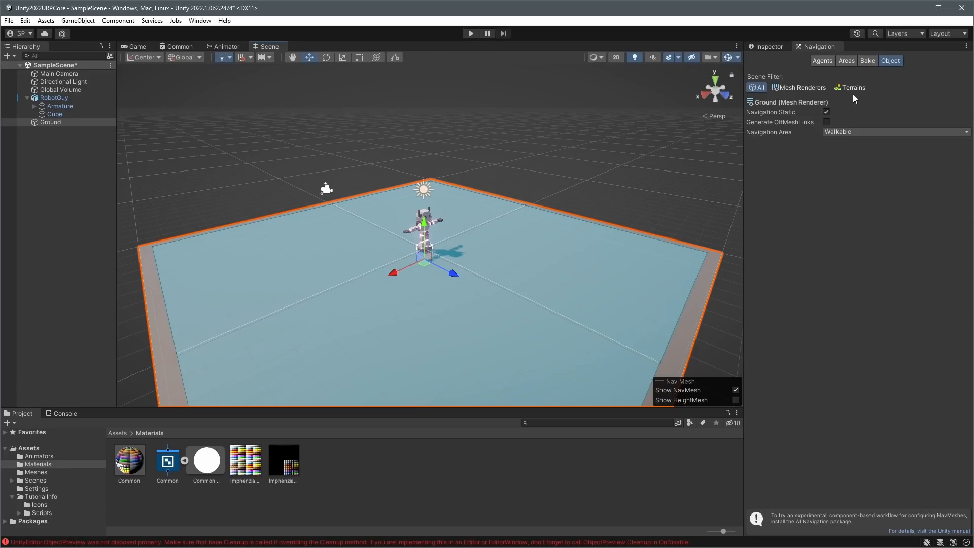
pyautogui.click(593, 135)
# Create a folder named Scripts inside the Assets folder.
pyautogui.click(28, 448)
pyautogui.rightClick(28, 448)
pyautogui.moveTo(76, 183)
pyautogui.click(221, 186)
pyautogui.write('Scripts')
pyautogui.press('Return')
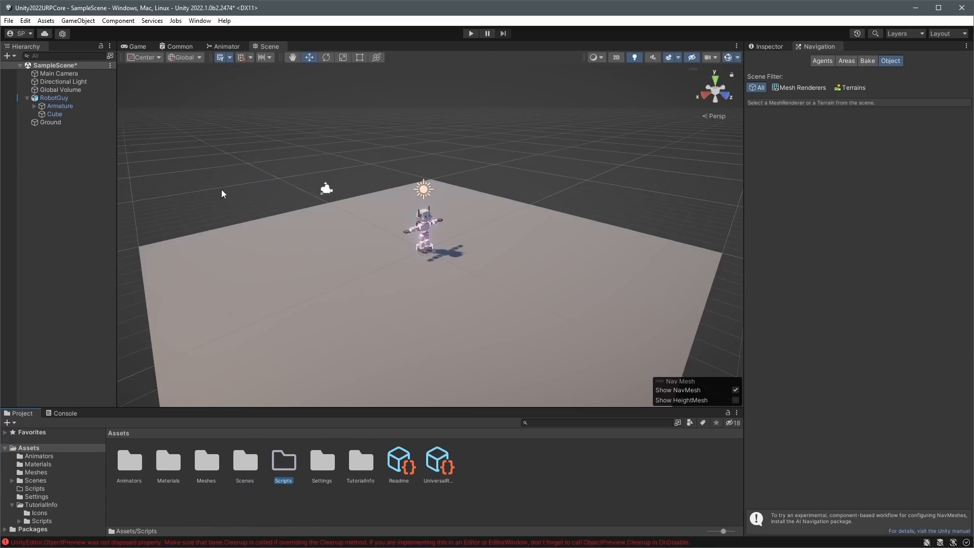
# Create a C# script named Character in the Scripts folder and attach it to the RobotGuy object.
pyautogui.doubleClick(285, 461)
pyautogui.rightClick(231, 477)
pyautogui.moveTo(304, 218)
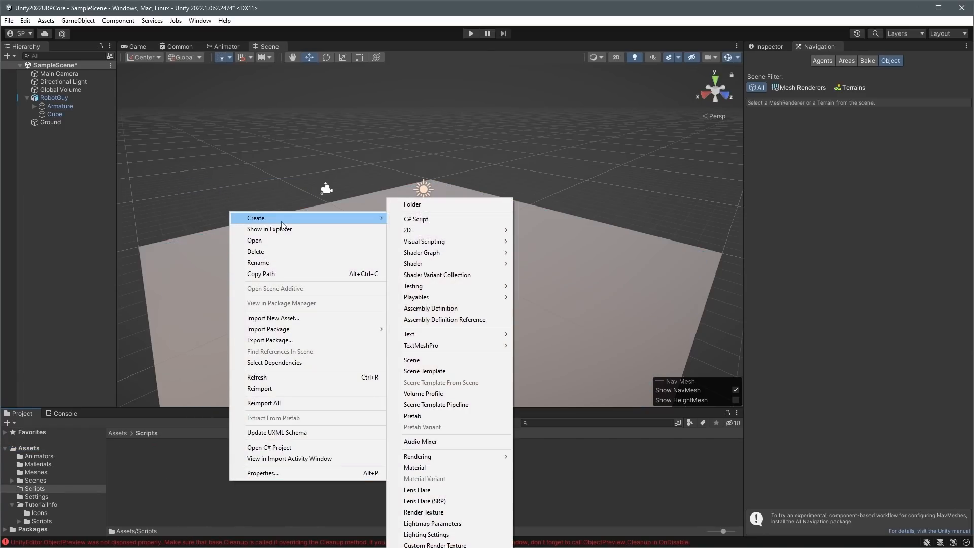
pyautogui.click(410, 222)
pyautogui.write('Character')
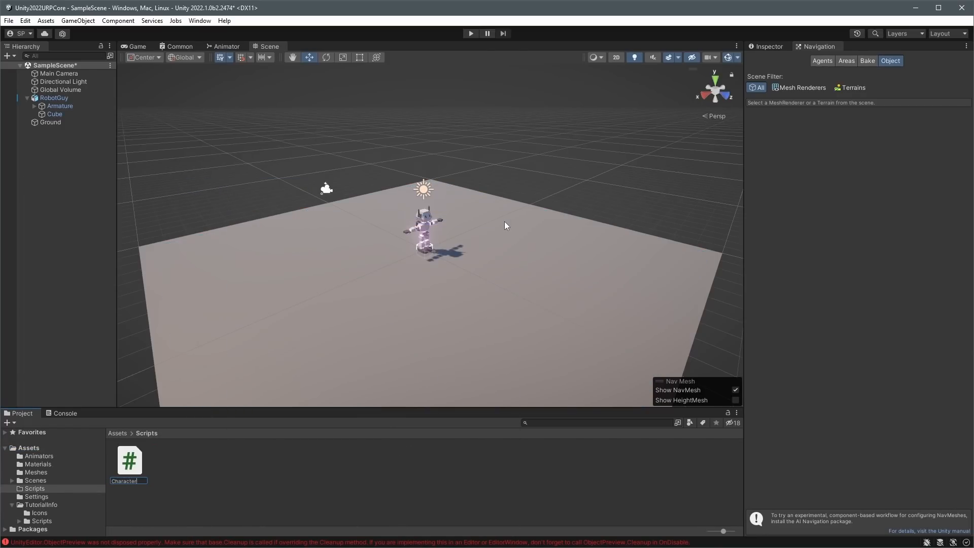
pyautogui.press('Return')
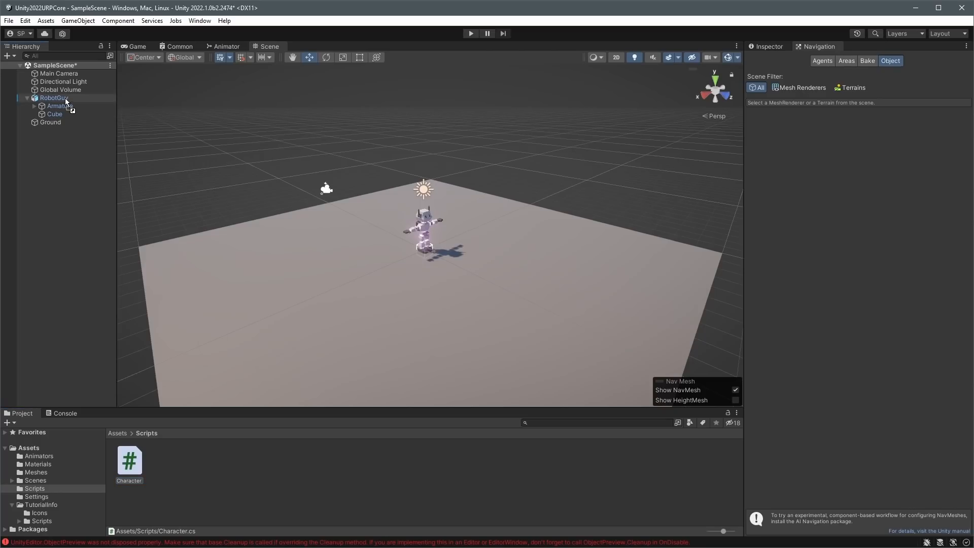
# Open the Character script in Visual Studio, import UnityEngine.AI and declare a NavMeshAgent field named navMeshAgent.
pyautogui.doubleClick(129, 460)
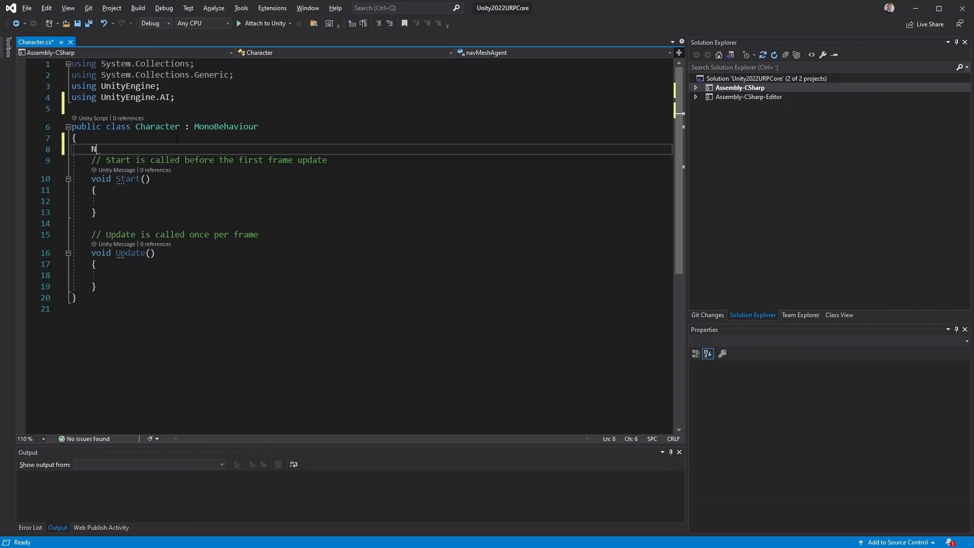
pyautogui.write('Na')
pyautogui.press('BackSpace')
pyautogui.press('BackSpace')
pyautogui.write('NavMesh')
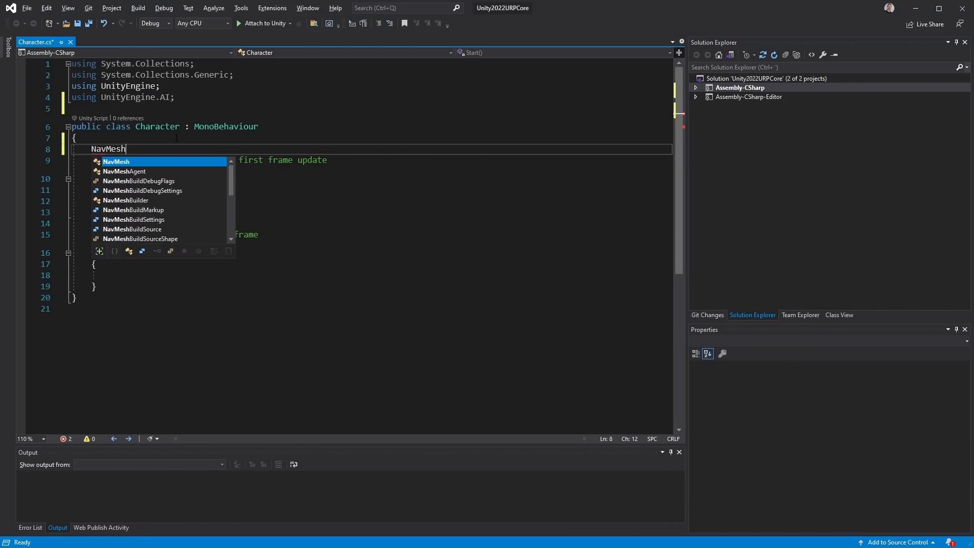
pyautogui.write('Agent navMes')
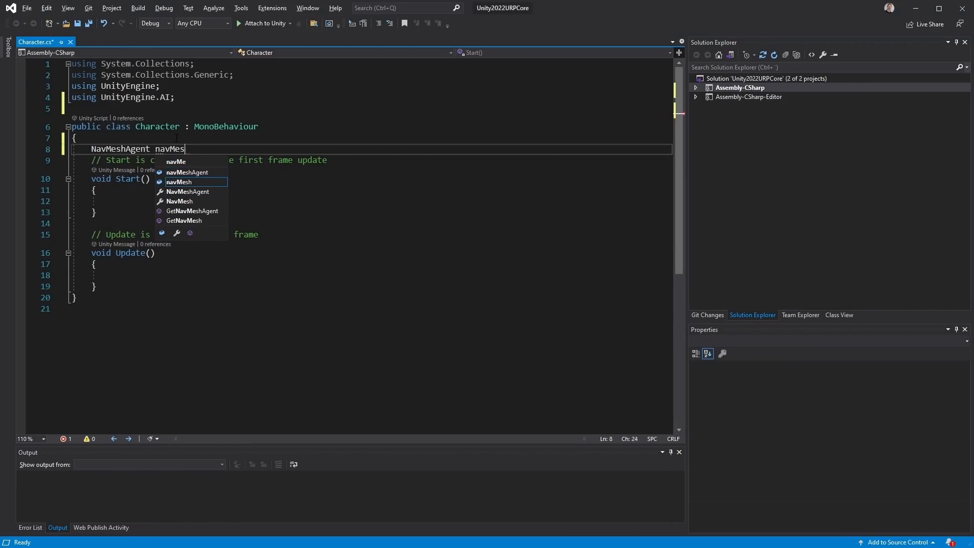
pyautogui.write('hAgent;')
pyautogui.press('Return')
# Delete the comment line above the Start method, leaving one blank line below the field declaration.
pyautogui.press('Down')
pyautogui.hotkey('shift', 'End')
pyautogui.press('Delete')
pyautogui.press('Down')
pyautogui.press('Up')
pyautogui.press('BackSpace')
# In Start, assign navMeshAgent from GetComponent<NavMeshAgent>() and save the script.
pyautogui.press('Down')
pyautogui.press('Down')
pyautogui.press('Down')
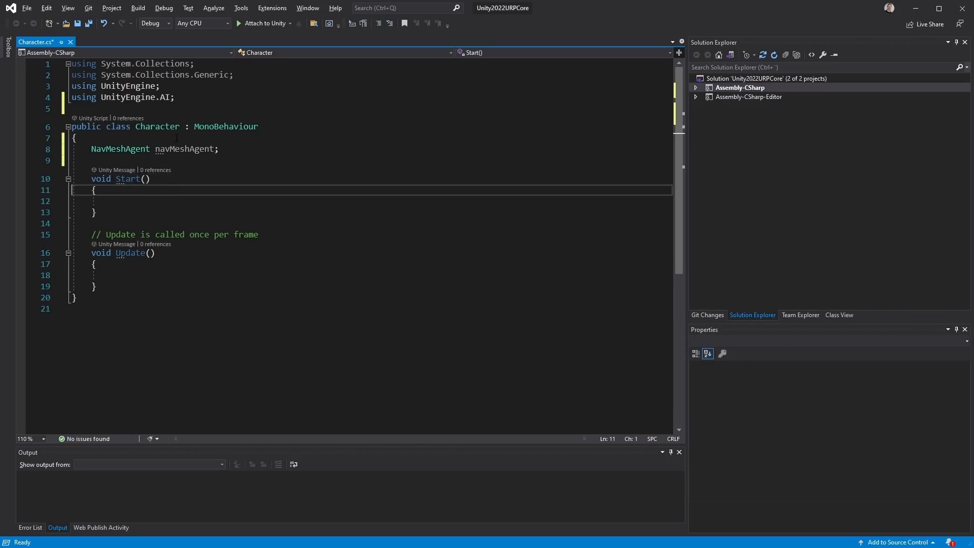
pyautogui.write('navMe')
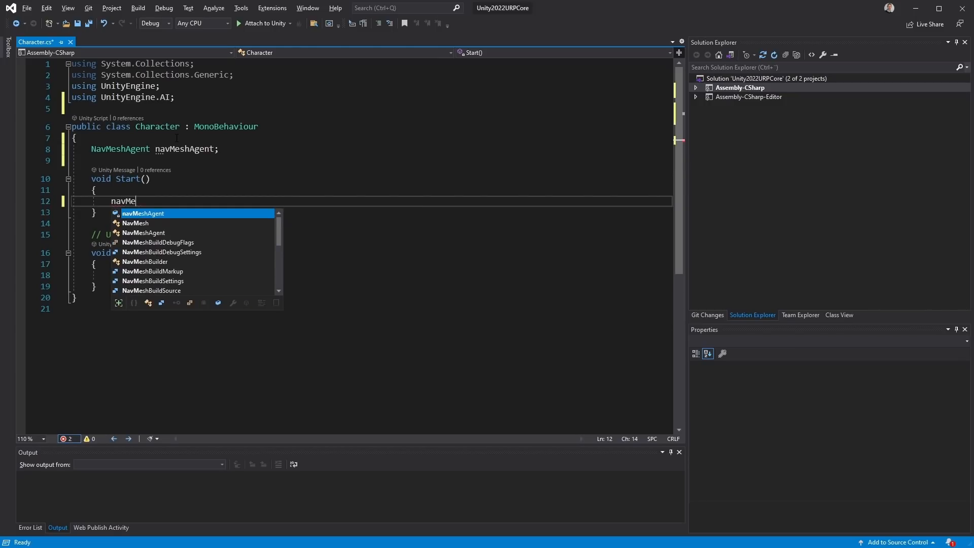
pyautogui.write('shAgent = GetComponent<NavMeshAgent>')
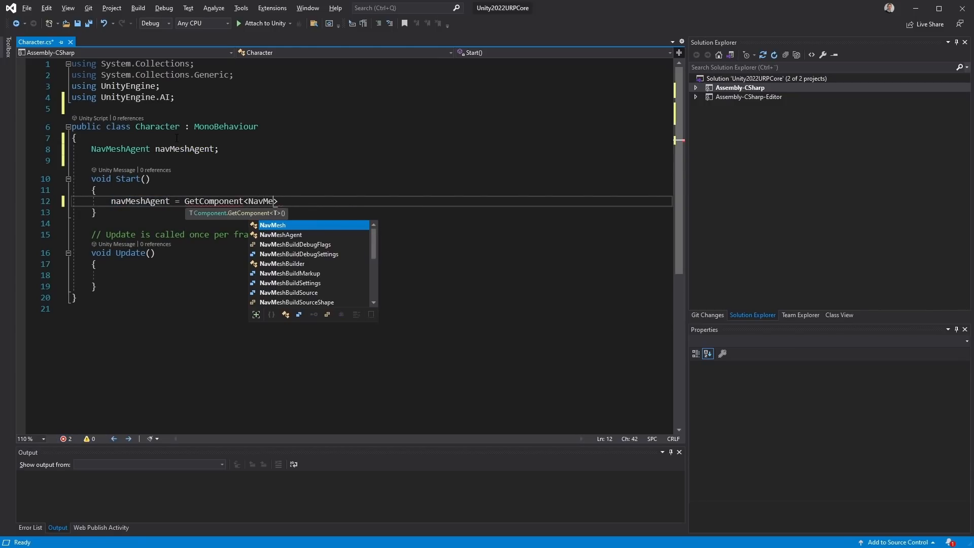
pyautogui.write('();')
pyautogui.press('Up')
pyautogui.press('Up')
pyautogui.hotkey('ctrl', 's')
# Switch to Unity, add a Nav Mesh Agent component to RobotGuy and frame the robot in the Scene view.
pyautogui.click(916, 8)
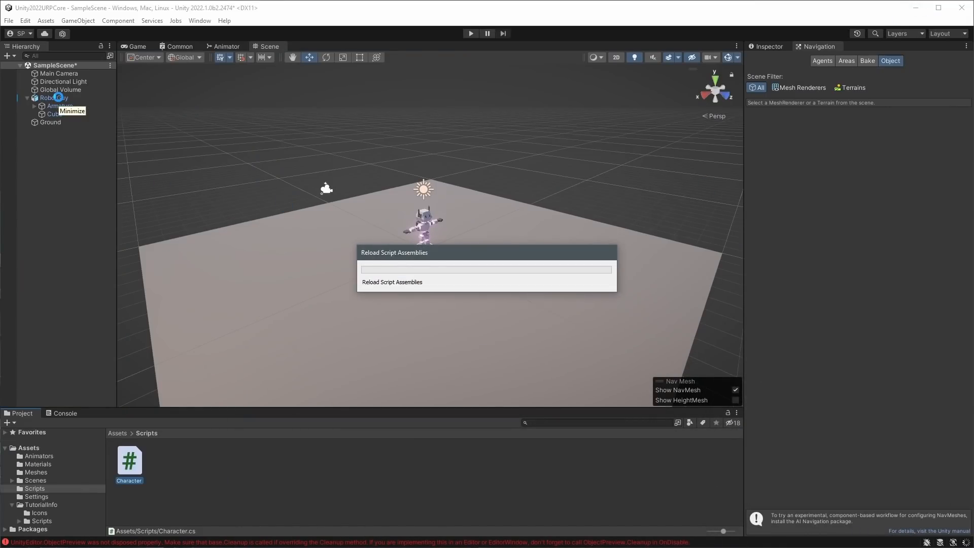
pyautogui.click(60, 100)
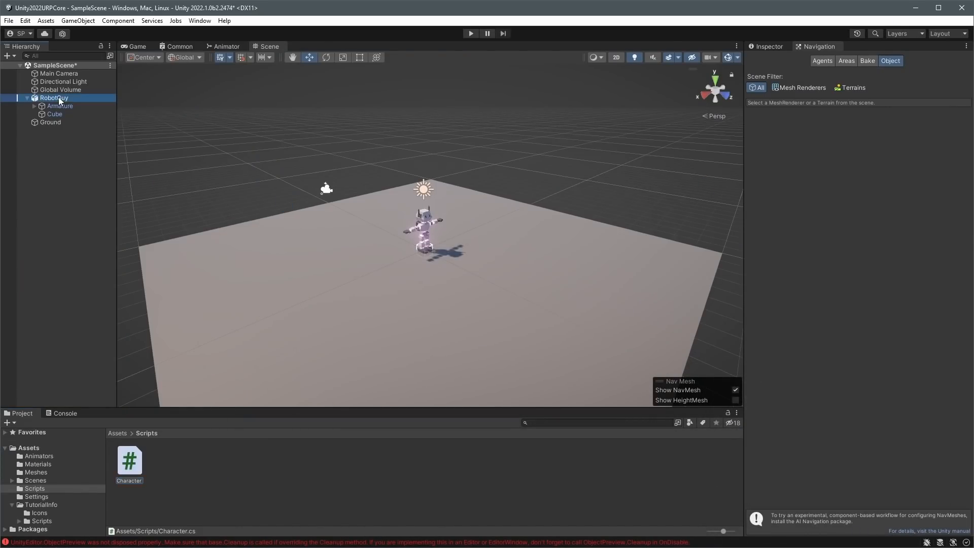
pyautogui.click(769, 47)
pyautogui.click(857, 272)
pyautogui.press('Return')
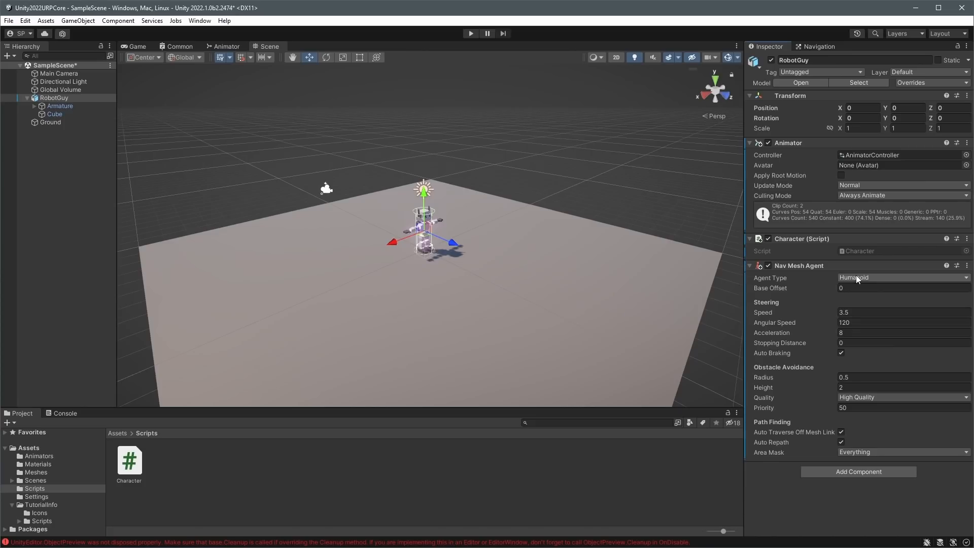
pyautogui.press('f')
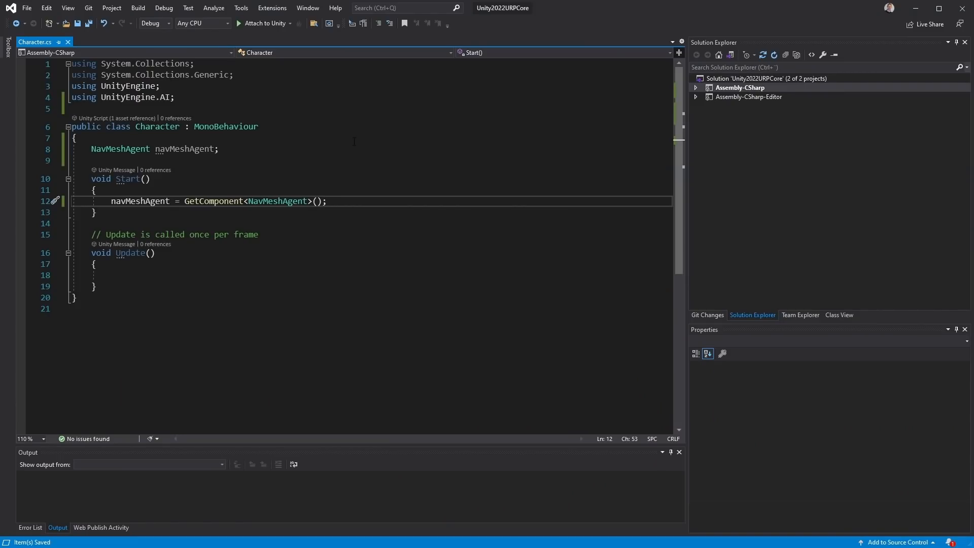
# In the Character script, start a navMeshAgent.SetDestination call on a new line below the GetComponent assignment in Start.
pyautogui.click(356, 210)
pyautogui.click(340, 204)
pyautogui.press('Return')
pyautogui.write('NavMesh')
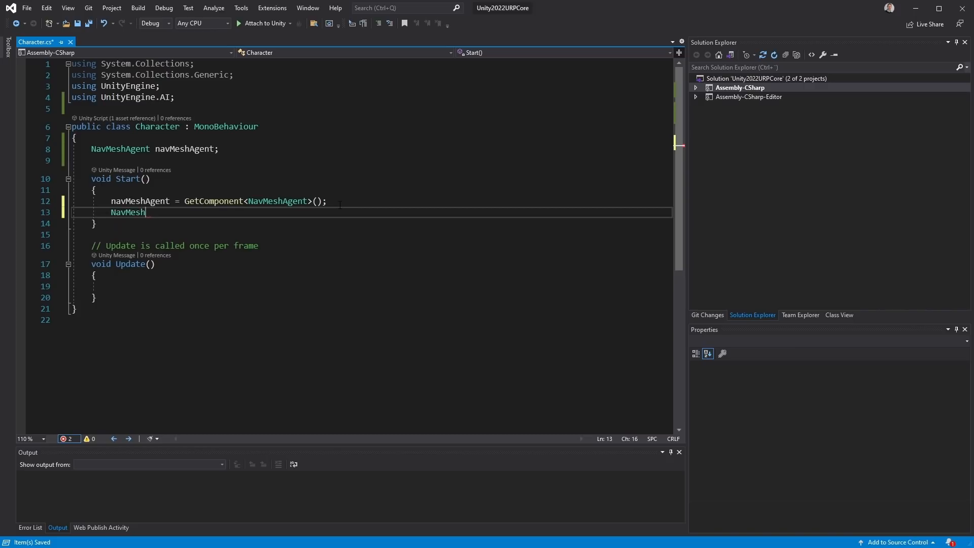
pyautogui.write('Agent.Set')
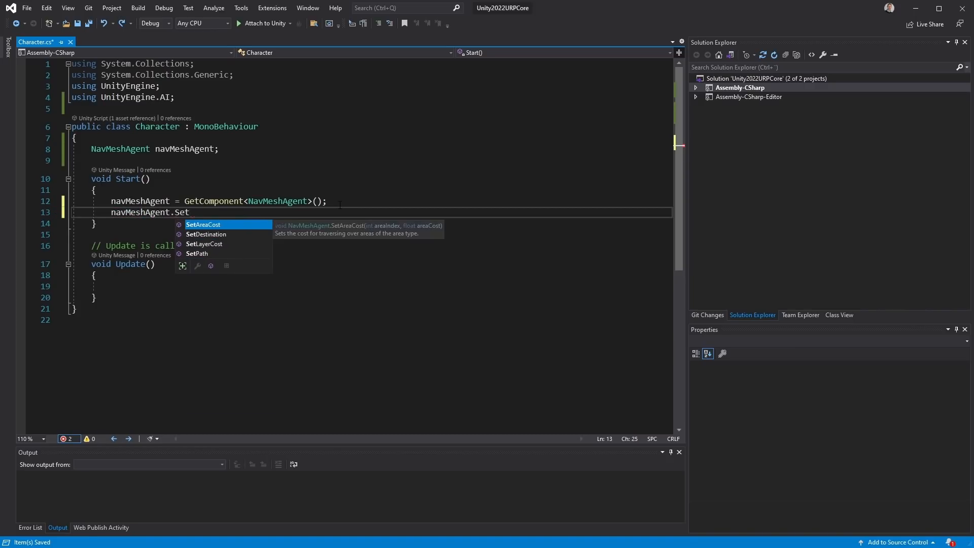
pyautogui.write('D')
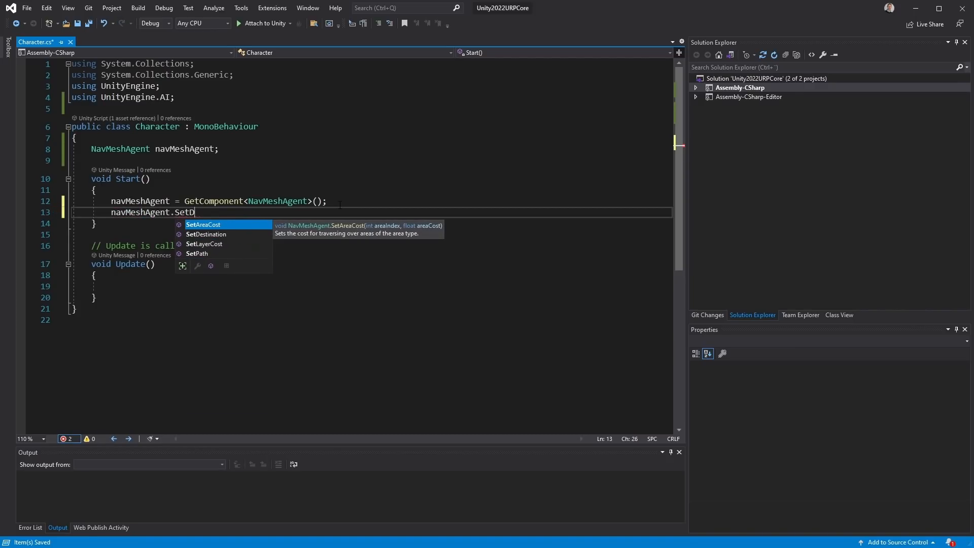
pyautogui.press('Tab')
# Pass SetDestination a new Vector3 with Random.Range(-10, 10) for X and Z and 0 for Y, and save the script.
pyautogui.write('(new Vector3(Random.Range(')
pyautogui.press('Escape')
pyautogui.write('-10,10,')
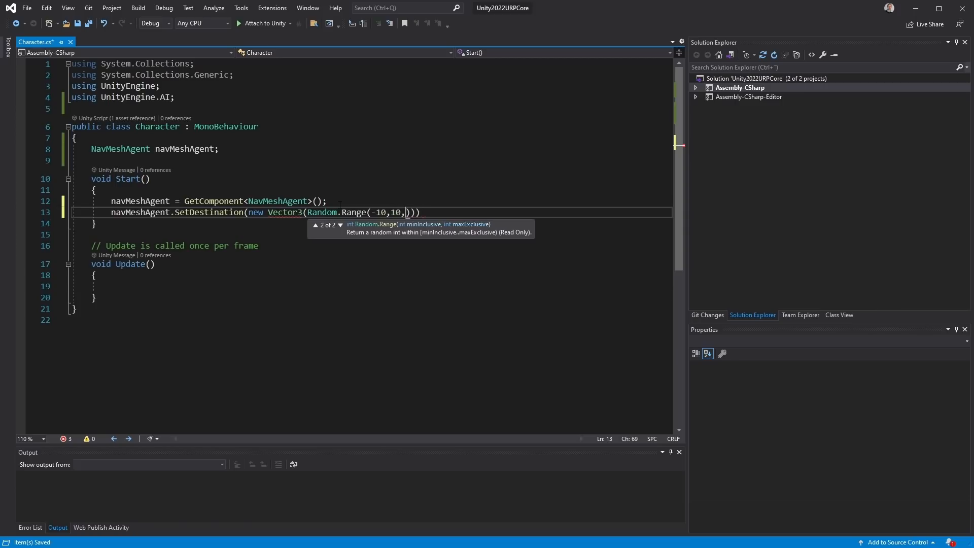
pyautogui.press('BackSpace')
pyautogui.write('),')
pyautogui.write(' 0, Ran')
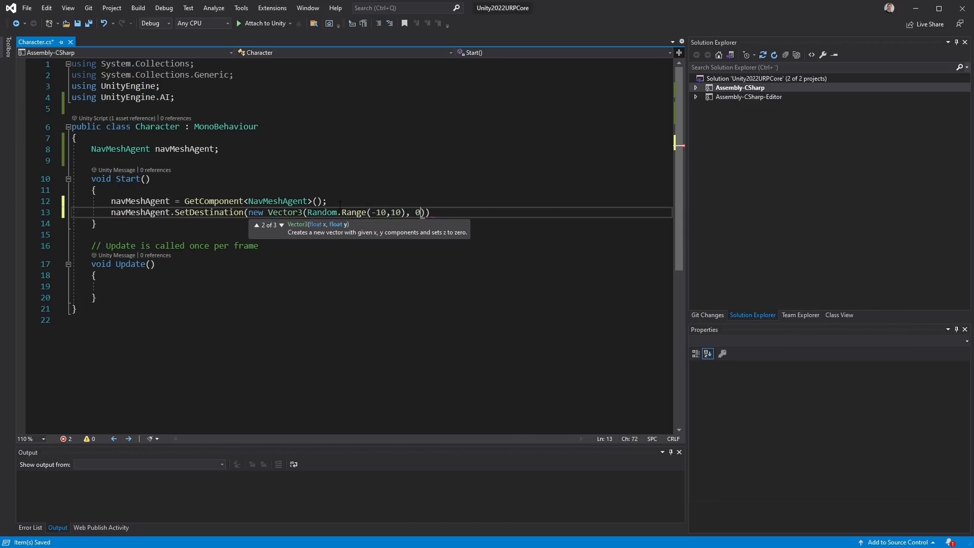
pyautogui.write('dom.Range')
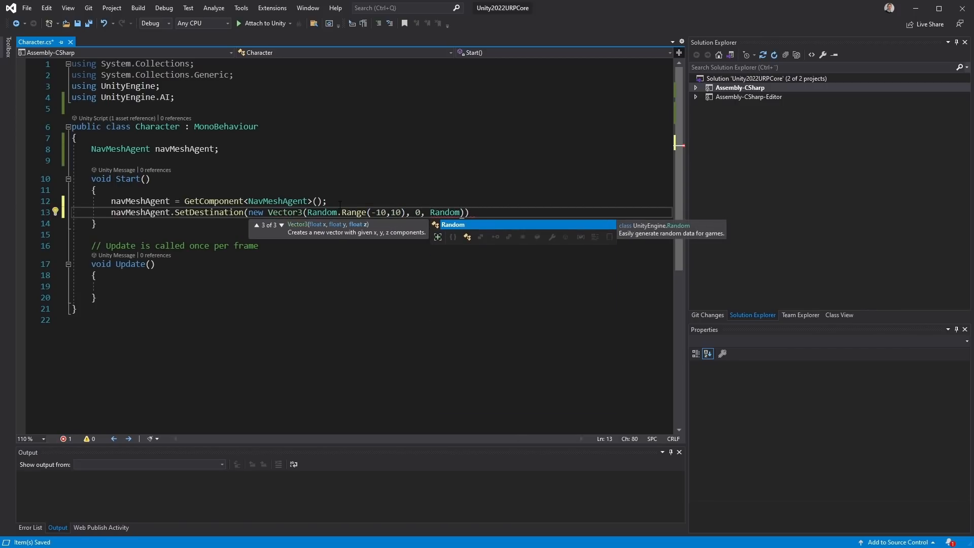
pyautogui.write('(-10, 10)))')
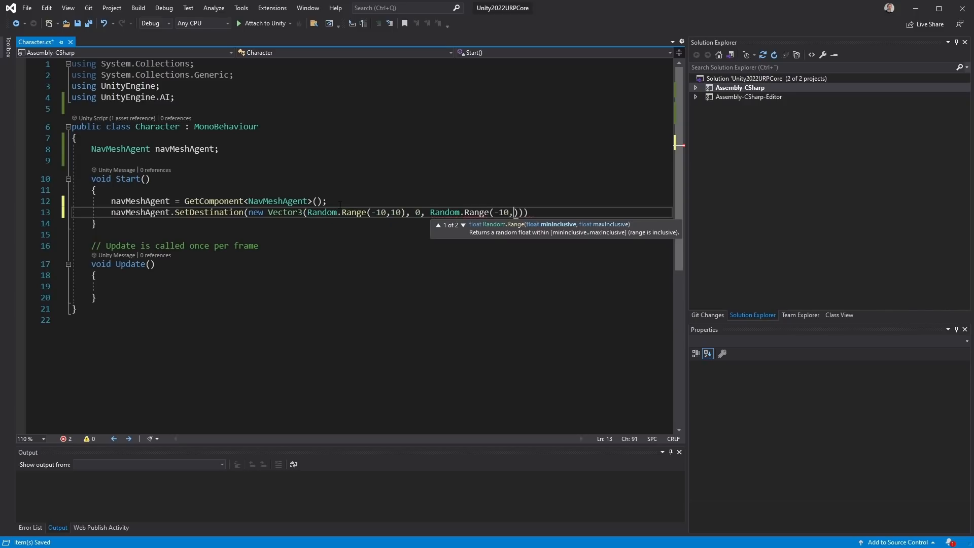
pyautogui.write(';')
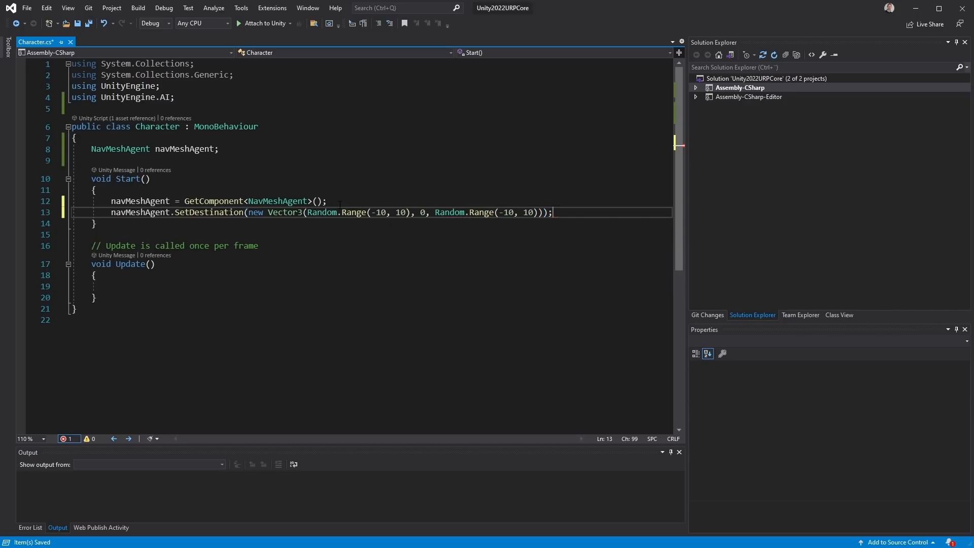
pyautogui.press('Down')
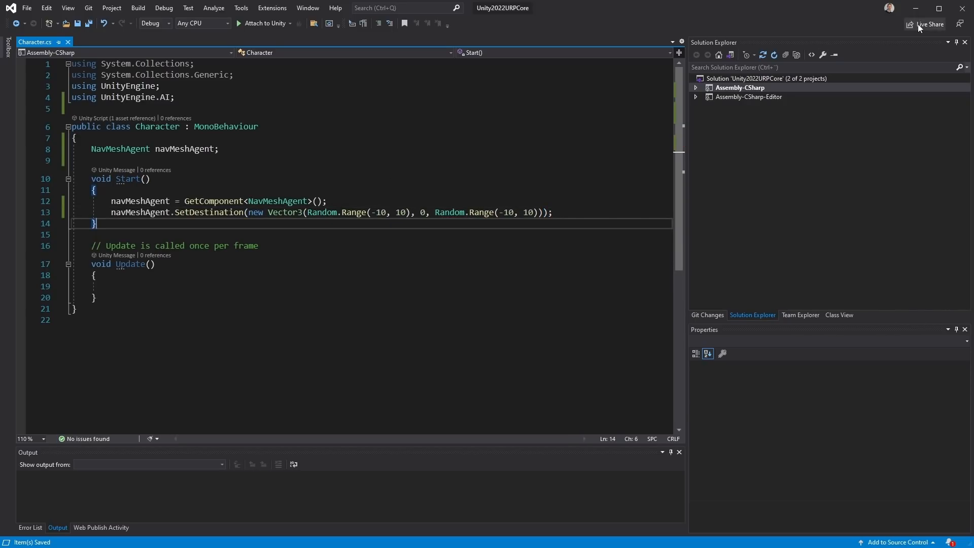
# Switch to Unity and play the scene to test the robot's movement to a random destination.
pyautogui.click(913, 12)
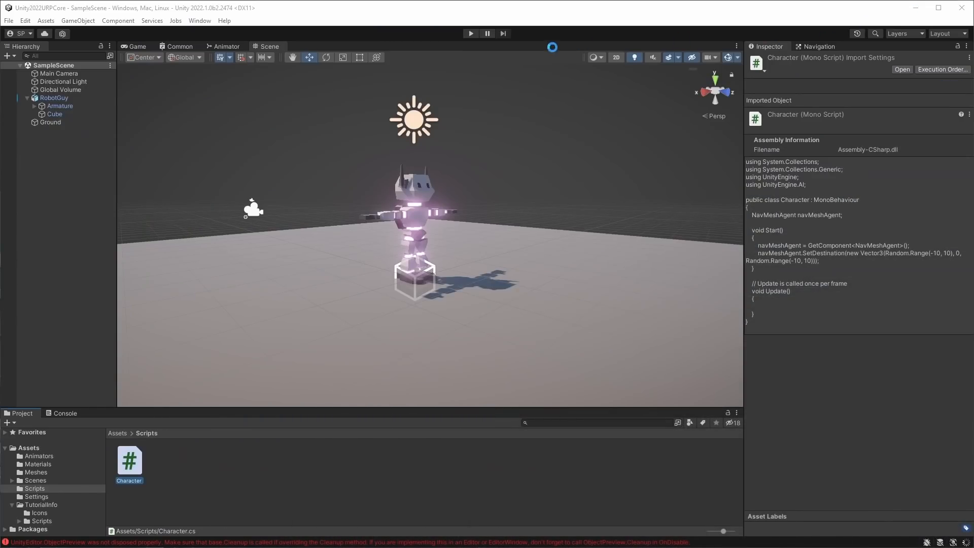
pyautogui.click(472, 34)
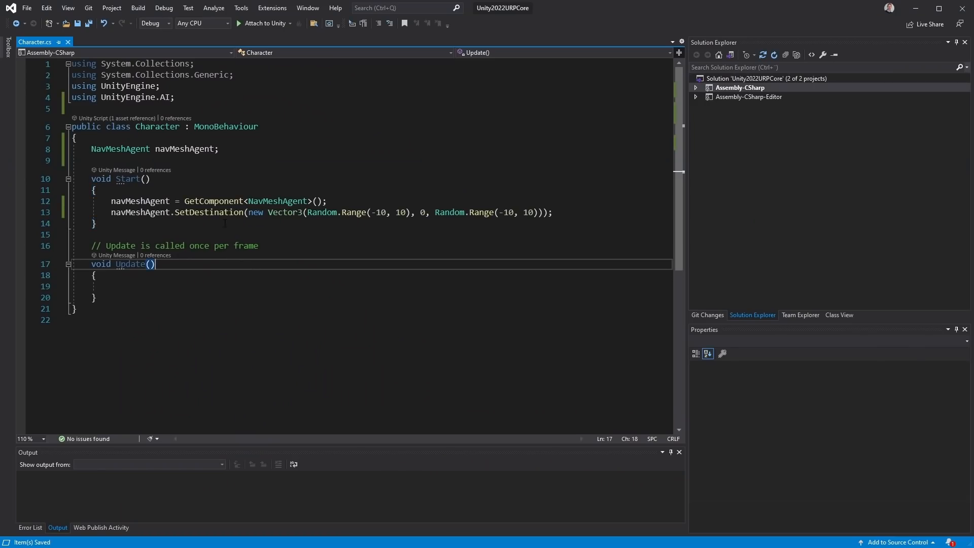
# In the Character script, add an empty void method named SetNewDestination() below Update.
pyautogui.click(226, 224)
pyautogui.press('Down')
pyautogui.press('Down')
pyautogui.press('Down')
pyautogui.press('Down')
pyautogui.press('Down')
pyautogui.press('Down')
pyautogui.press('Return')
pyautogui.press('Return')
pyautogui.write('voui')
pyautogui.press('BackSpace')
pyautogui.press('BackSpace')
pyautogui.write('i')
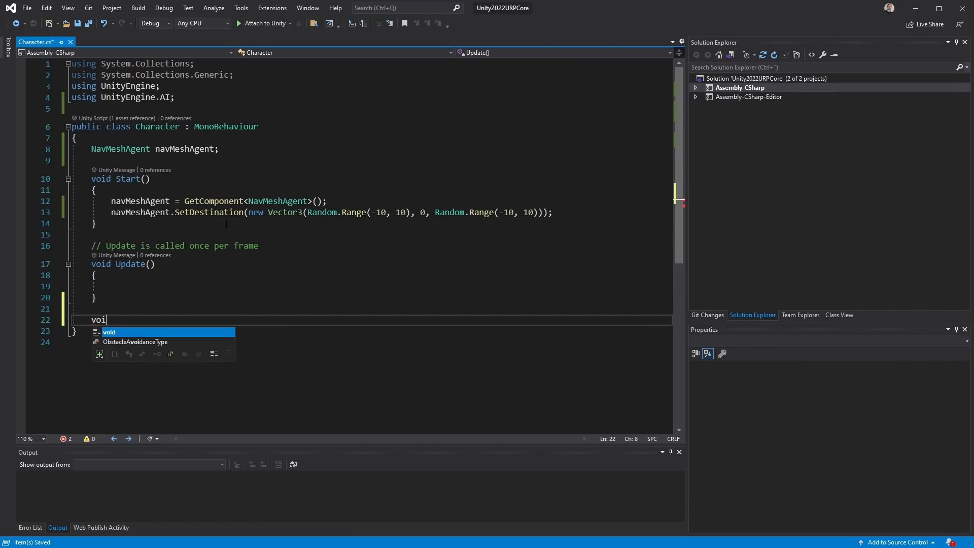
pyautogui.write('d SetNewDestination(')
pyautogui.press('Return')
pyautogui.write('{')
pyautogui.press('Return')
# Move the navMeshAgent.SetDestination line from Start into the body of SetNewDestination.
pyautogui.press('Up')
pyautogui.press('Up')
pyautogui.press('Up')
pyautogui.press('Up')
pyautogui.press('Up')
pyautogui.press('Up')
pyautogui.press('Up')
pyautogui.press('Up')
pyautogui.press('Up')
pyautogui.press('Up')
pyautogui.press('Up')
pyautogui.press('Home')
pyautogui.hotkey('shift', 'End')
pyautogui.hotkey('ctrl', 'x')
pyautogui.press('Down')
pyautogui.press('Down')
pyautogui.press('Down')
pyautogui.press('Down')
pyautogui.press('Down')
pyautogui.press('Down')
pyautogui.press('Down')
pyautogui.press('Down')
pyautogui.press('Down')
pyautogui.press('Down')
pyautogui.press('Down')
pyautogui.hotkey('ctrl', 'v')
# Call SetNewDestination() in Start on the line below the GetComponent assignment.
pyautogui.press('Up')
pyautogui.press('Up')
pyautogui.press('Up')
pyautogui.press('Up')
pyautogui.press('Up')
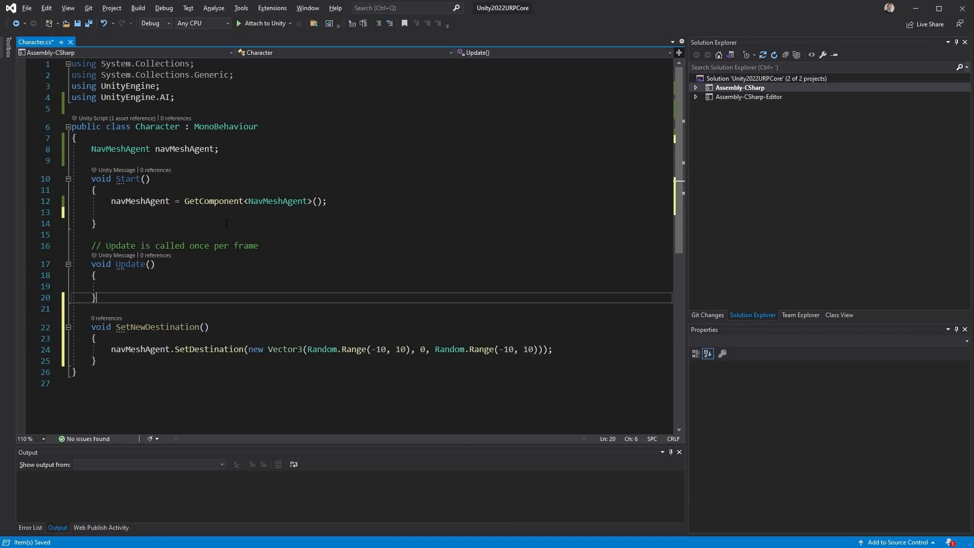
pyautogui.press('Up')
pyautogui.press('Up')
pyautogui.press('Up')
pyautogui.press('Up')
pyautogui.press('Up')
pyautogui.press('Up')
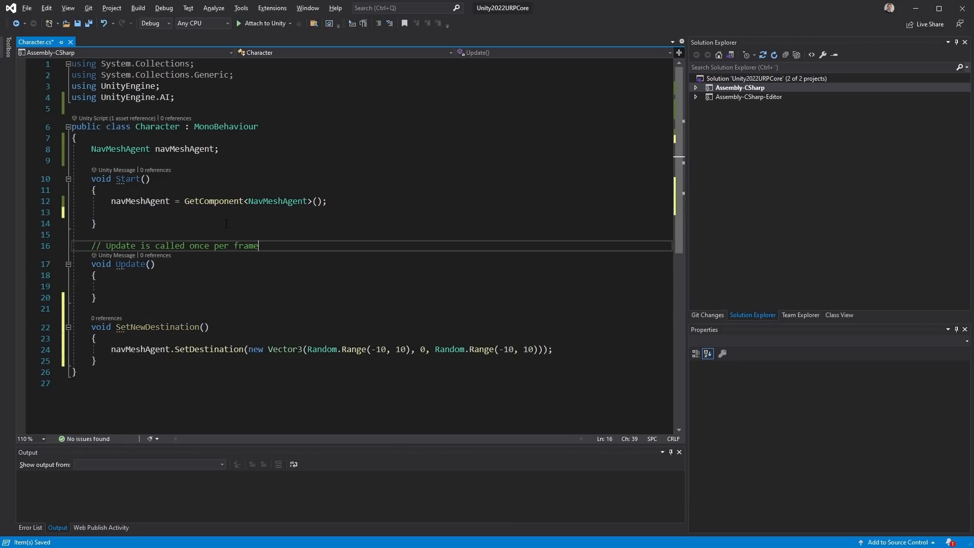
pyautogui.write('SetNewDestination();')
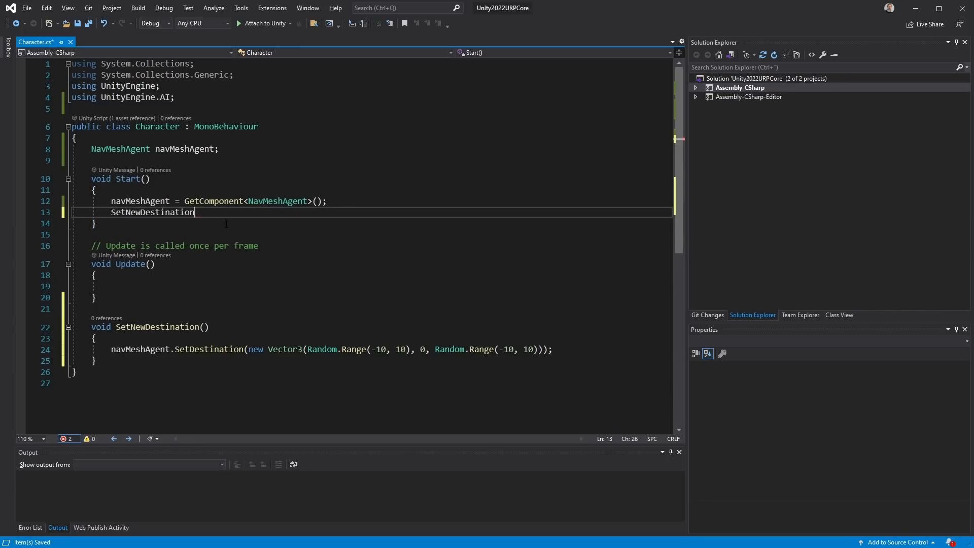
# Remove the comment line above the Update method.
pyautogui.press('Down')
pyautogui.press('Down')
pyautogui.press('Down')
pyautogui.press('Down')
pyautogui.press('Down')
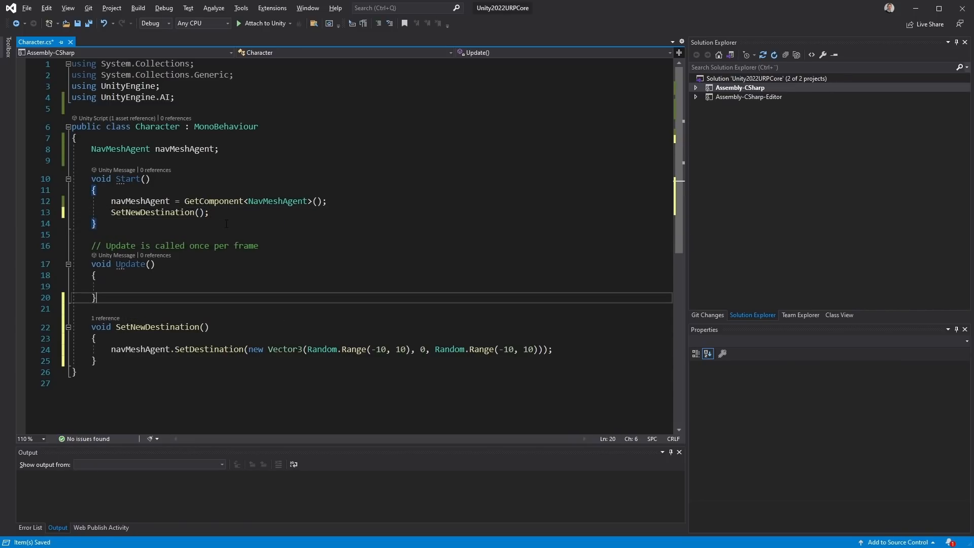
pyautogui.press('Up')
pyautogui.press('Up')
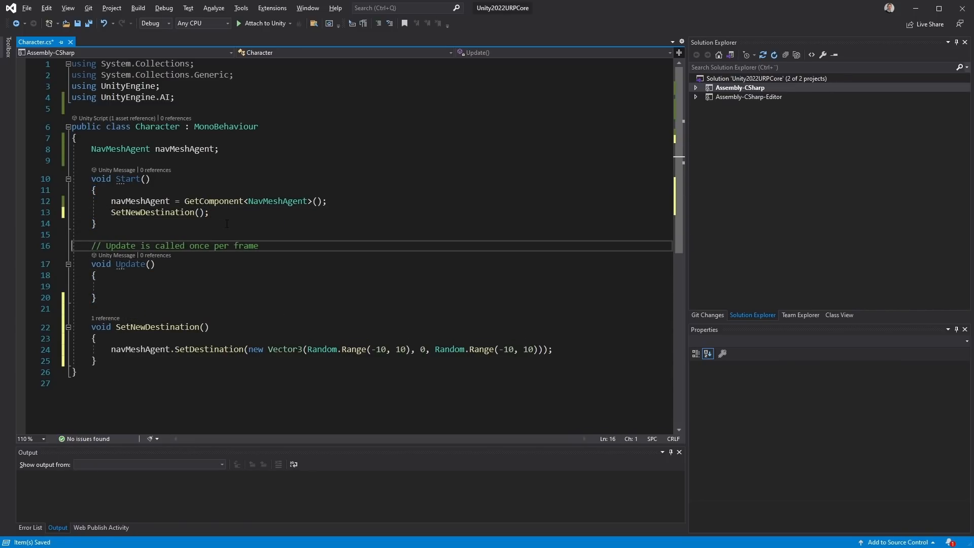
pyautogui.hotkey('ctrl', 'x')
# In Update, add an if block that calls SetNewDestination() when navMeshAgent.remainingDistance < 0.2f.
pyautogui.press('Down')
pyautogui.press('Down')
pyautogui.write('if ')
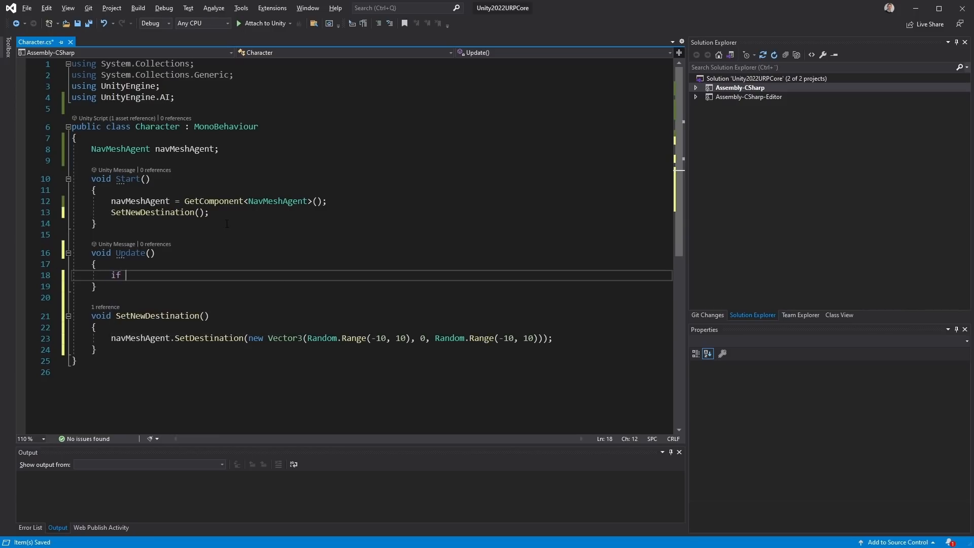
pyautogui.write('(navMeshAgent.remaining')
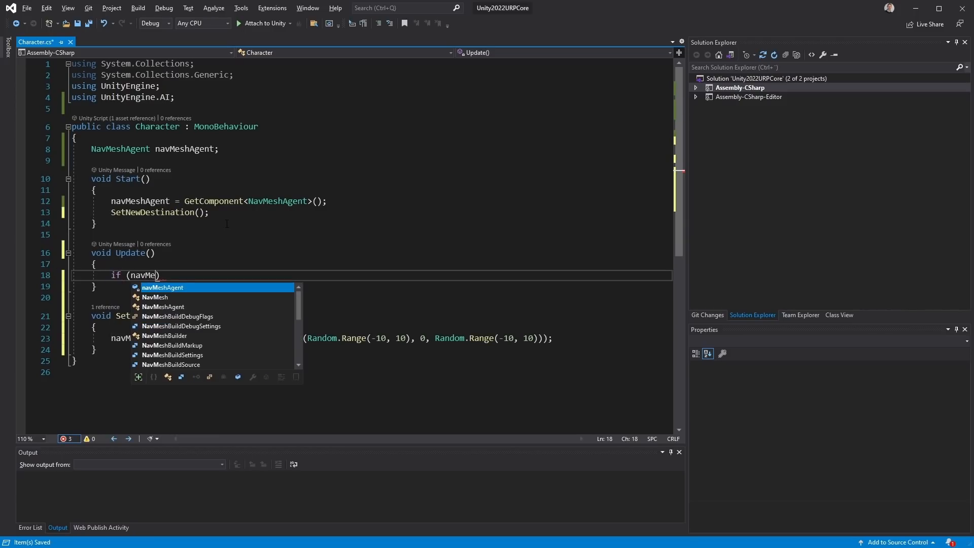
pyautogui.write('Dist')
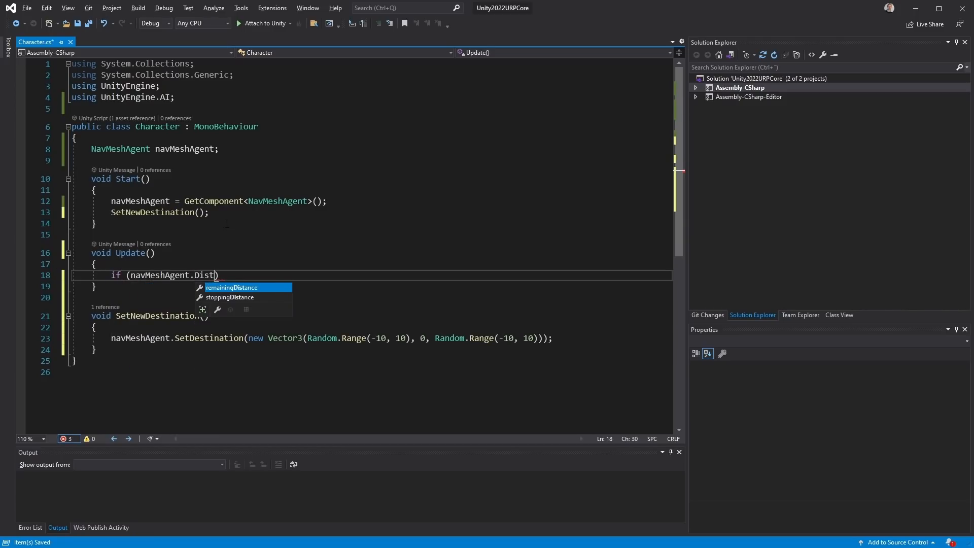
pyautogui.write('ance < 0.2f')
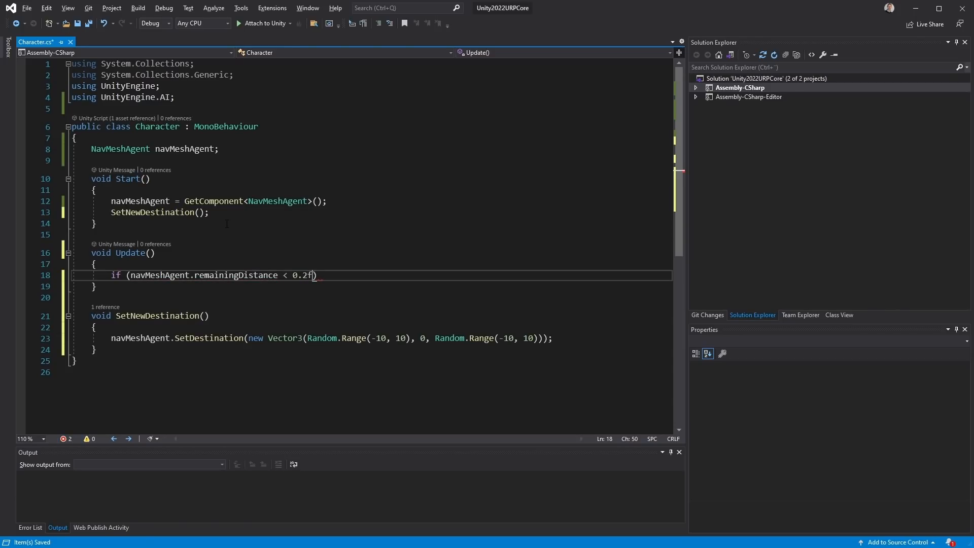
pyautogui.press('Return')
pyautogui.write('{')
pyautogui.press('Return')
pyautogui.write('SetNewDestination')
pyautogui.write('();')
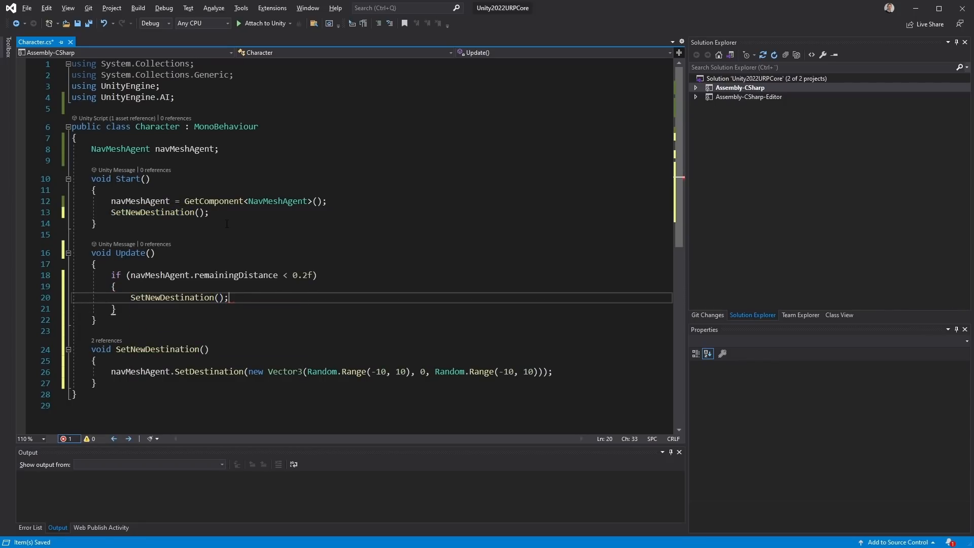
# Save the Character script, switch back to Unity and run the scene in play mode.
pyautogui.hotkey('ctrl', 's')
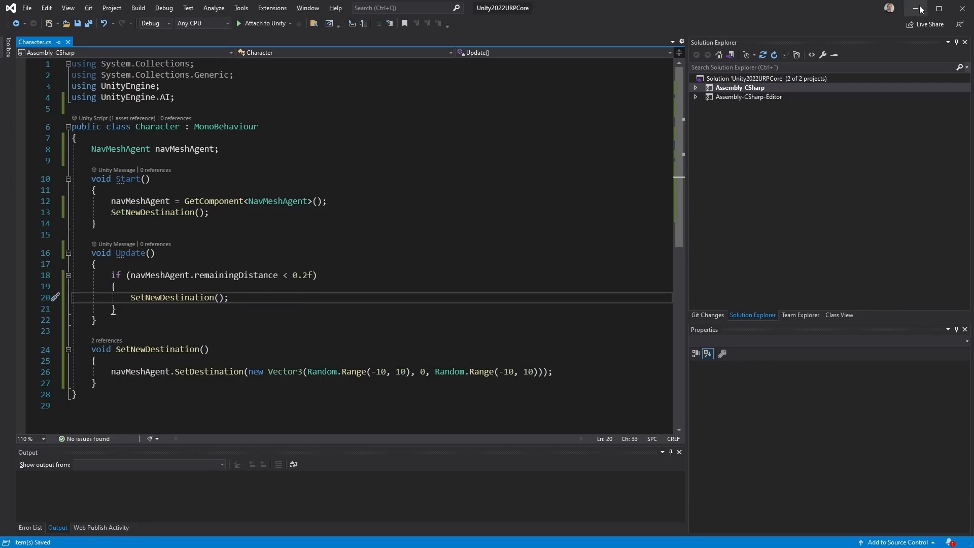
pyautogui.click(916, 9)
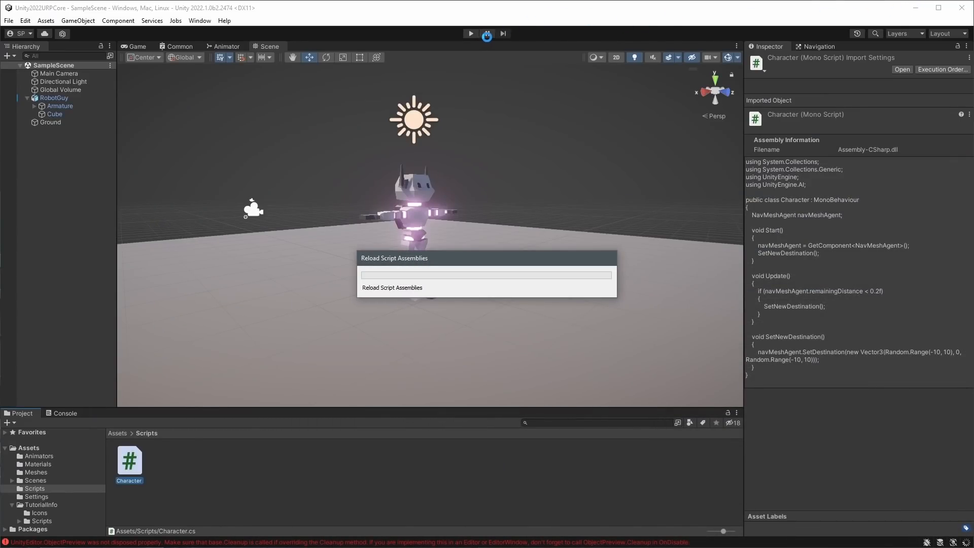
pyautogui.click(472, 33)
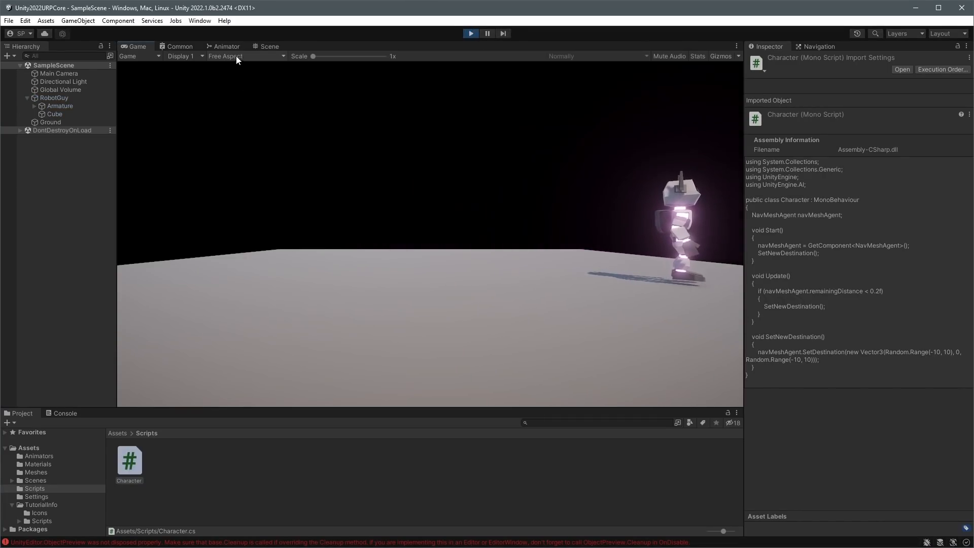
# Watch the robot wander over the ground in the Scene view from different angles, and stop play mode.
pyautogui.click(274, 46)
pyautogui.scroll(-6, 510, 161)
pyautogui.keyDown('alt'); pyautogui.moveTo(510, 160); pyautogui.dragTo(604, 213); pyautogui.keyUp('alt')
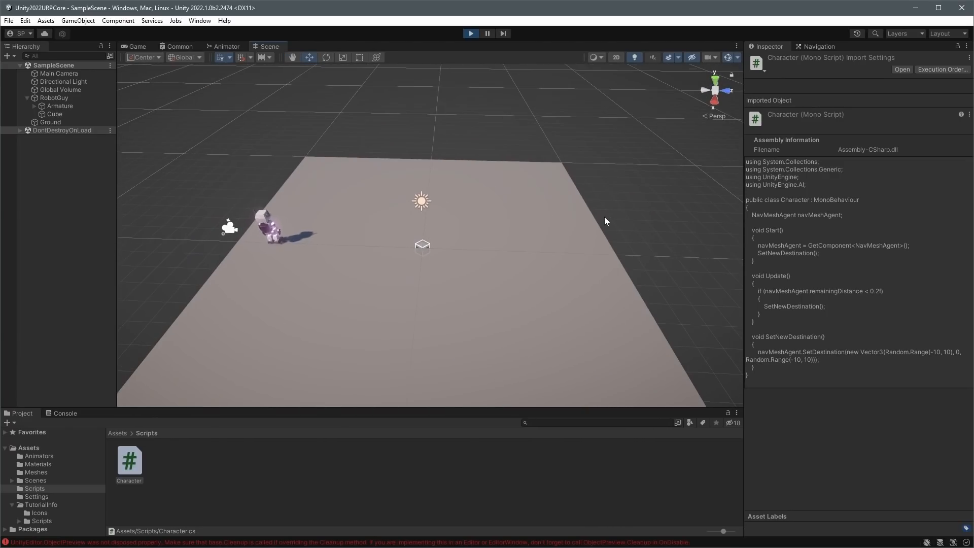
pyautogui.keyDown('alt'); pyautogui.moveTo(643, 266); pyautogui.dragTo(539, 212); pyautogui.keyUp('alt')
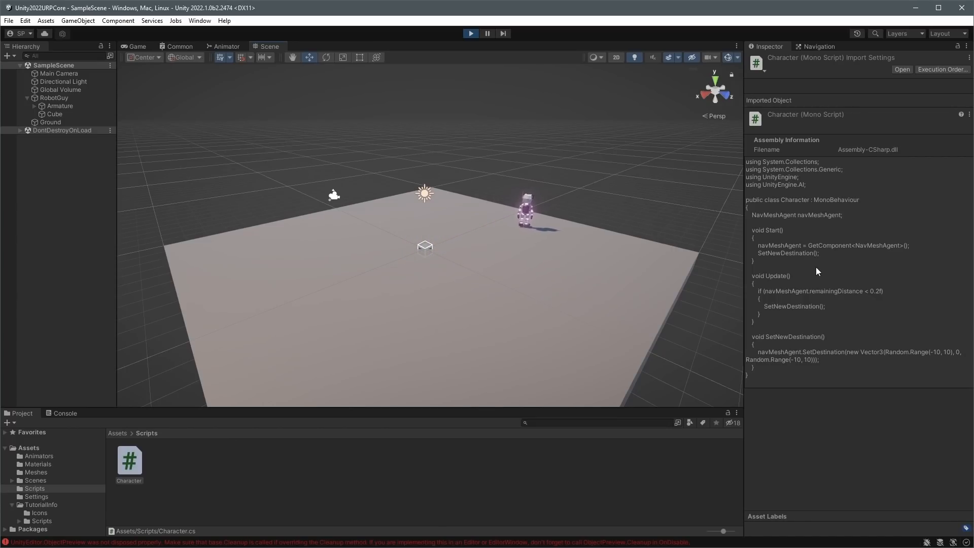
pyautogui.click(470, 33)
# Open RobotGuy's animator controller graph and align the Armature|Walk state beneath Armature|Idle.
pyautogui.click(54, 98)
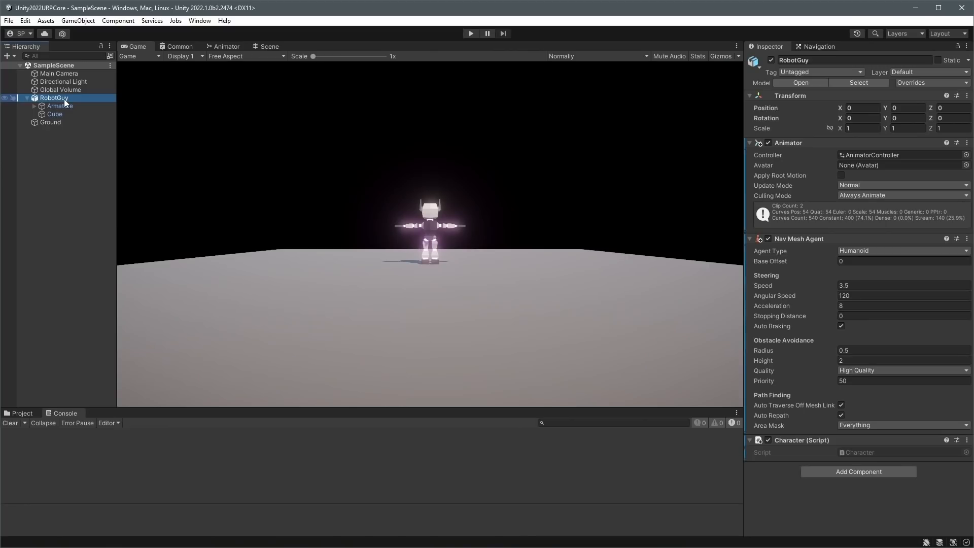
pyautogui.click(228, 46)
pyautogui.click(431, 226)
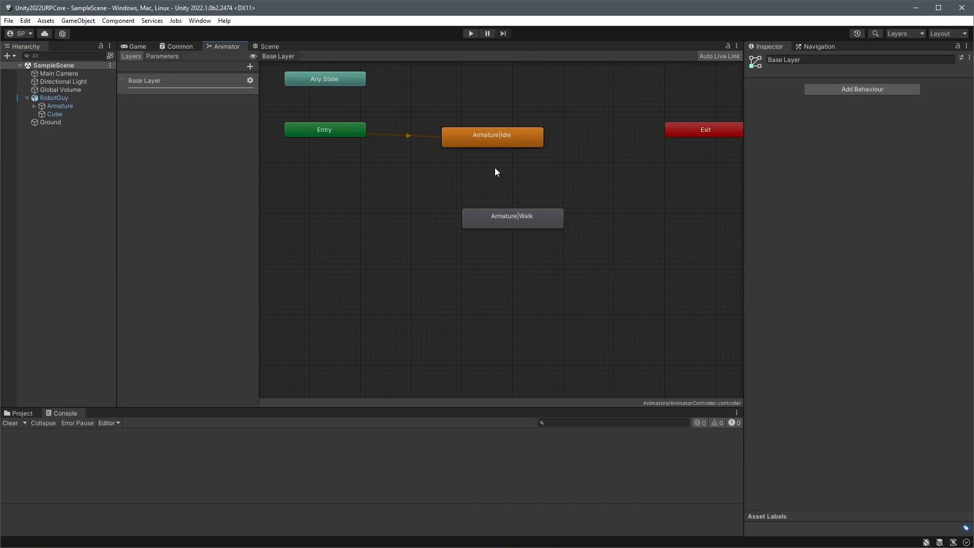
pyautogui.click(494, 138)
pyautogui.moveTo(535, 216)
pyautogui.mouseDown()
pyautogui.moveTo(505, 221)
pyautogui.moveTo(518, 215)
pyautogui.mouseUp()
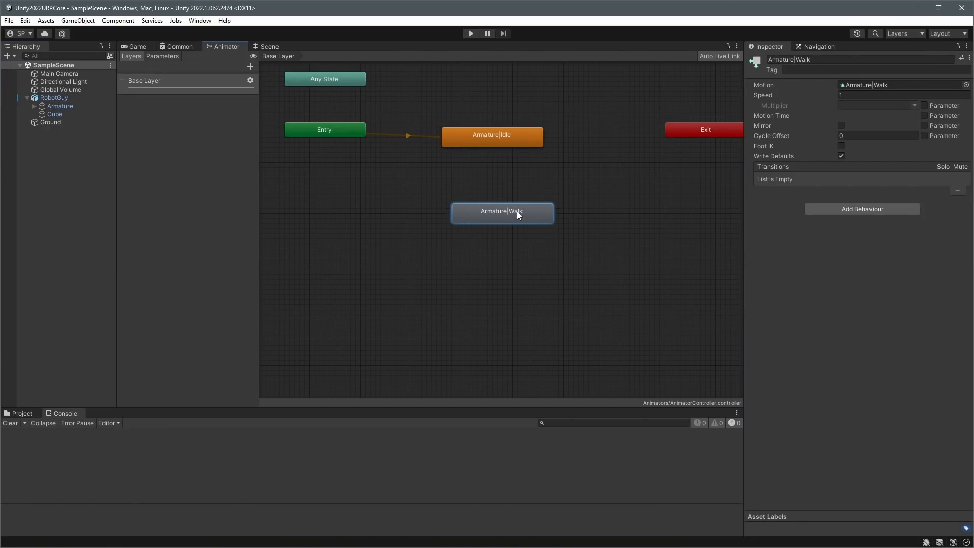
# Add a Float parameter named Speed to the animator controller.
pyautogui.click(169, 56)
pyautogui.click(247, 66)
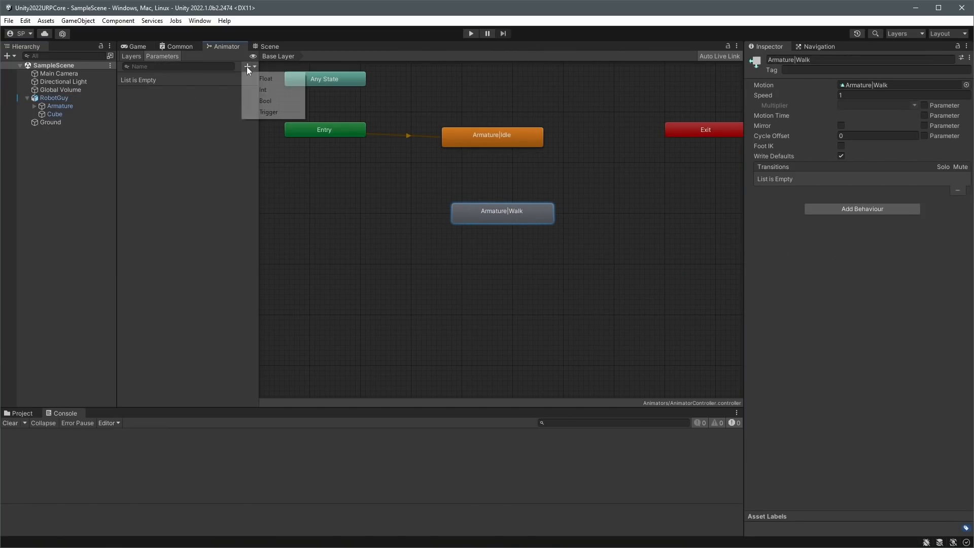
pyautogui.click(266, 79)
pyautogui.write('Speed')
pyautogui.press('Return')
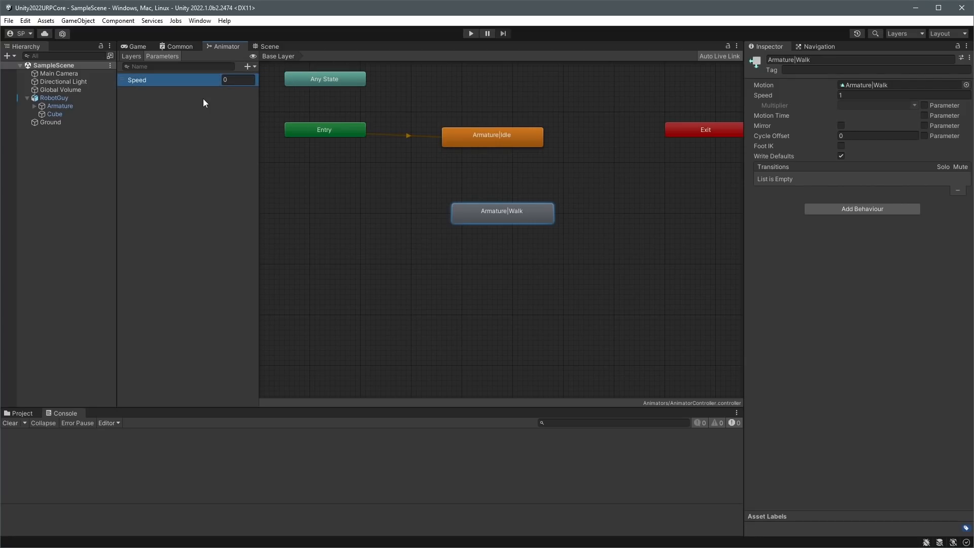
# Make a transition from Armature|Idle to Armature|Walk and add a Speed Greater condition to it.
pyautogui.click(377, 241)
pyautogui.rightClick(497, 139)
pyautogui.click(510, 142)
pyautogui.click(513, 213)
pyautogui.click(494, 173)
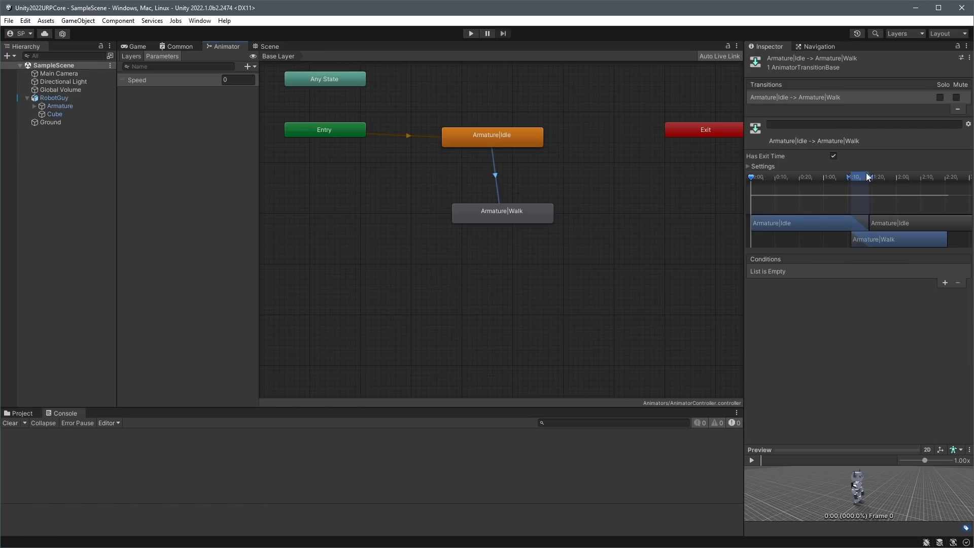
pyautogui.click(945, 282)
pyautogui.click(523, 259)
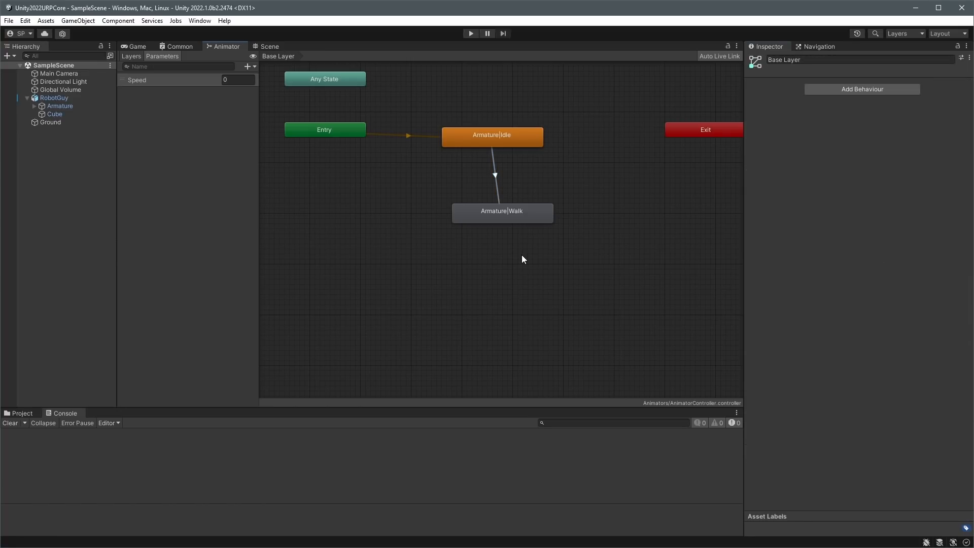
# Make a return transition from Armature|Walk to Armature|Idle.
pyautogui.click(508, 137)
pyautogui.rightClick(517, 218)
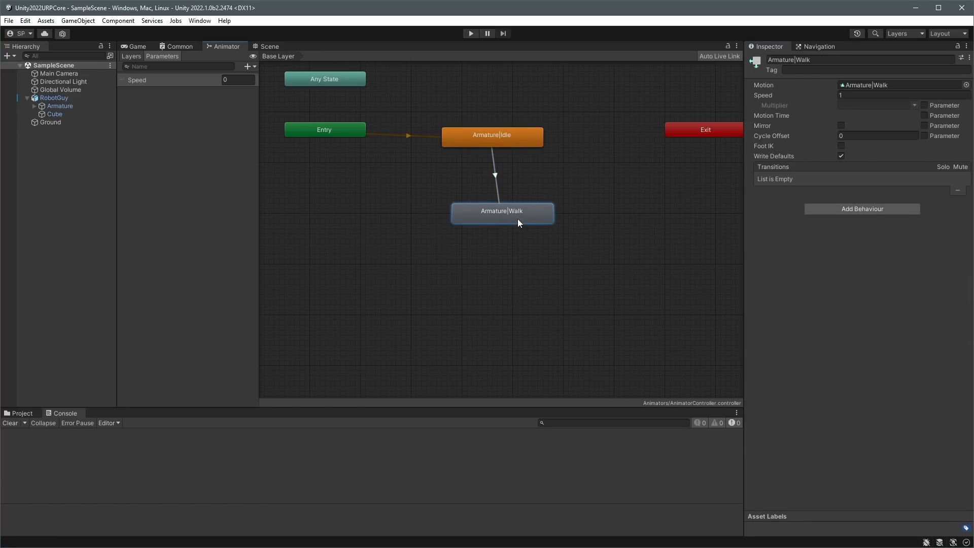
pyautogui.click(541, 226)
pyautogui.click(497, 137)
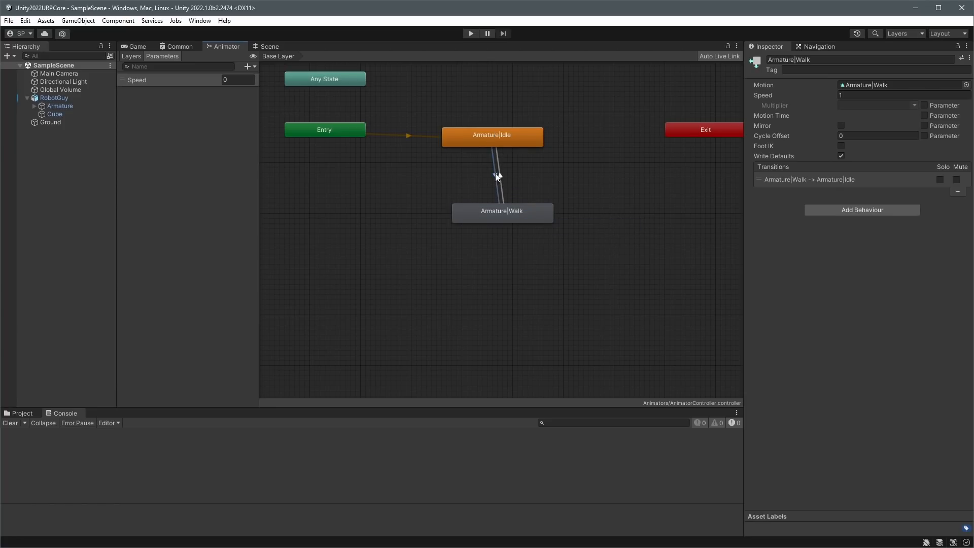
# Set the transition conditions to Speed Greater 0.1 for Idle to Walk and Speed Less 0.1 for Walk to Idle.
pyautogui.click(496, 175)
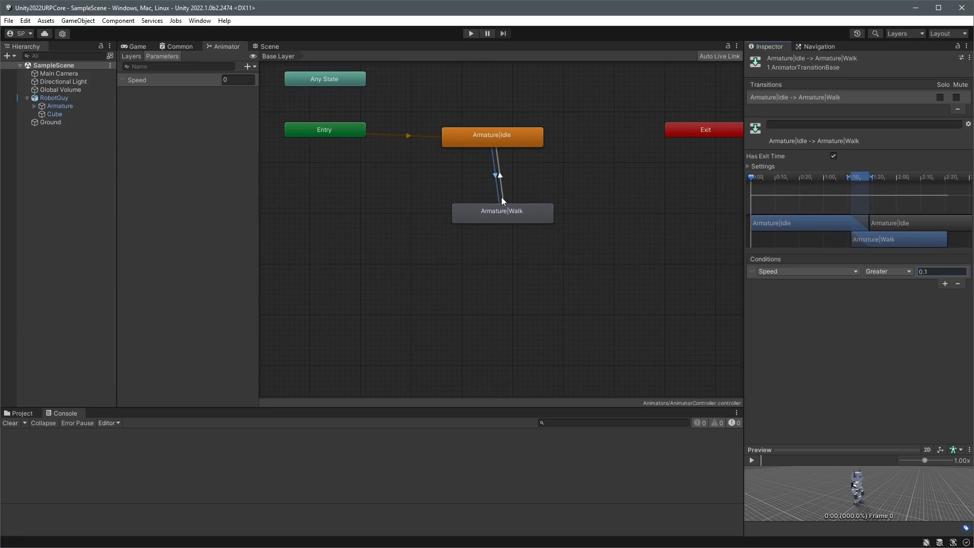
pyautogui.click(500, 174)
pyautogui.click(943, 282)
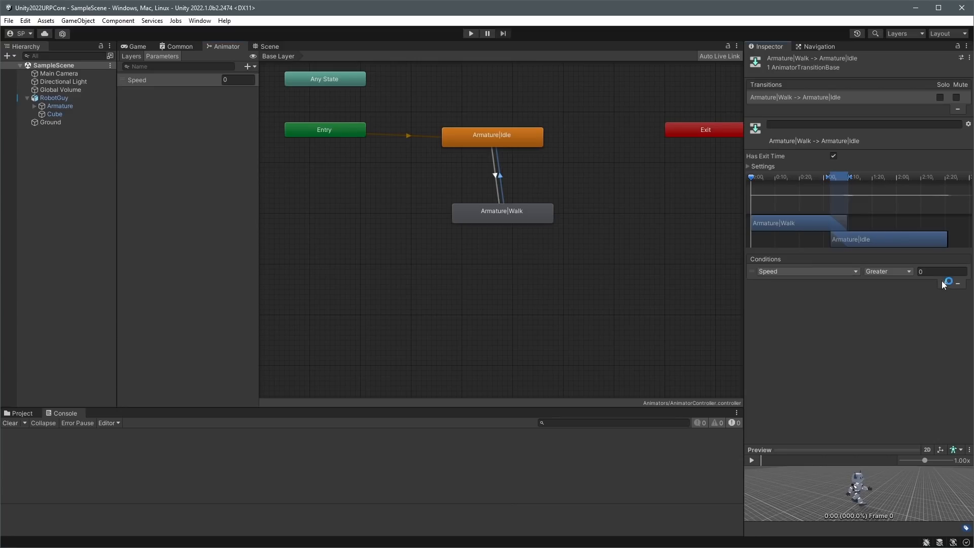
pyautogui.click(887, 294)
# Disable Has Exit Time on both the Idle-to-Walk and Walk-to-Idle transitions.
pyautogui.click(503, 158)
pyautogui.click(494, 169)
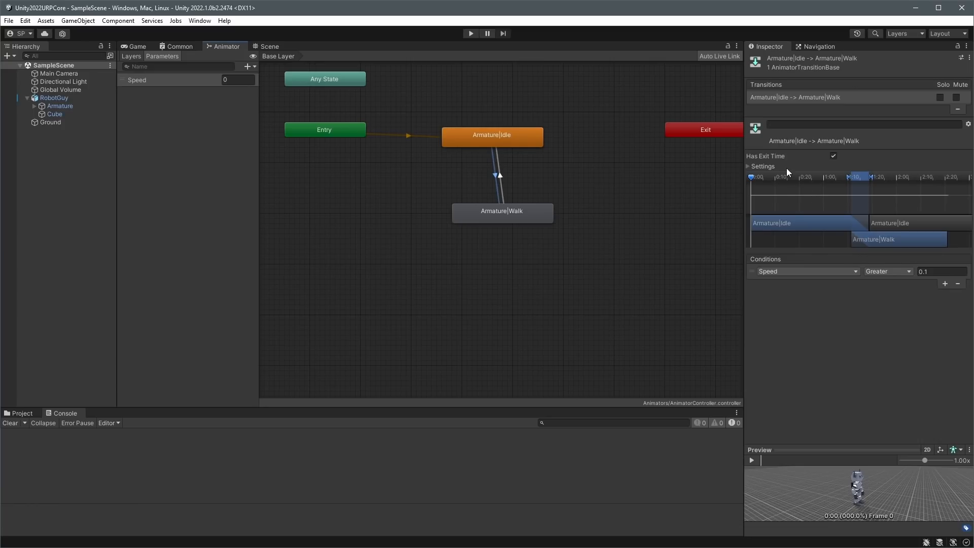
pyautogui.click(750, 166)
pyautogui.click(833, 156)
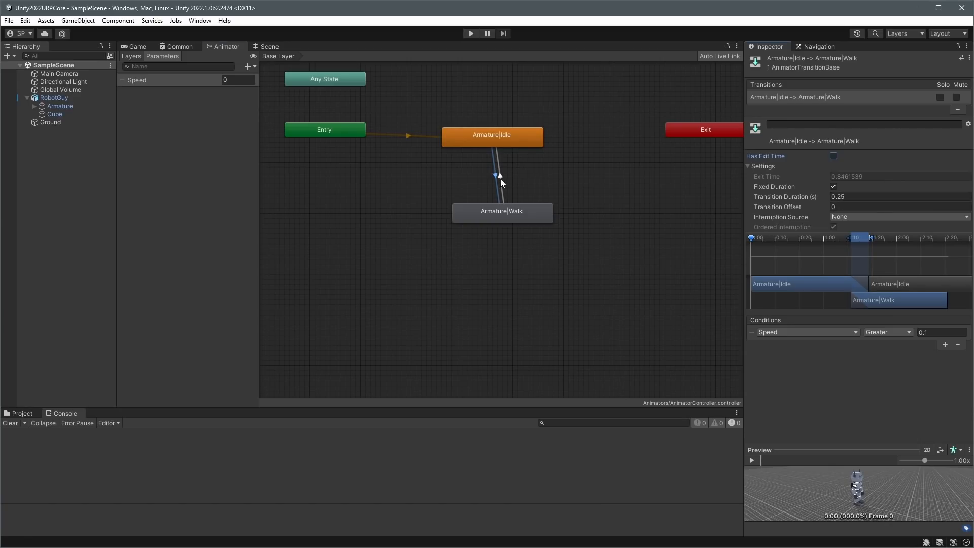
pyautogui.click(500, 178)
pyautogui.click(834, 157)
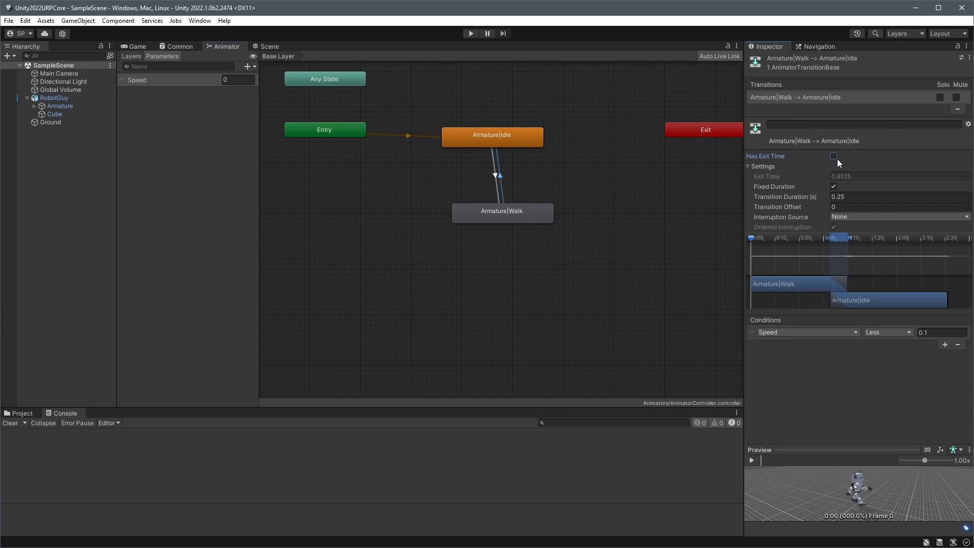
pyautogui.click(605, 201)
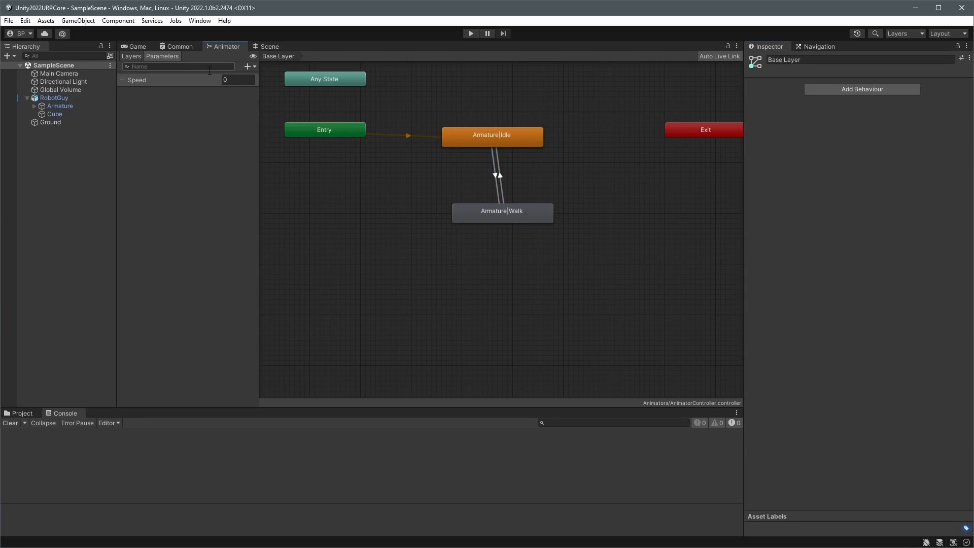
# In Visual Studio, declare an Animator field named animator below the navMeshAgent field in the Character class.
pyautogui.press('Return')
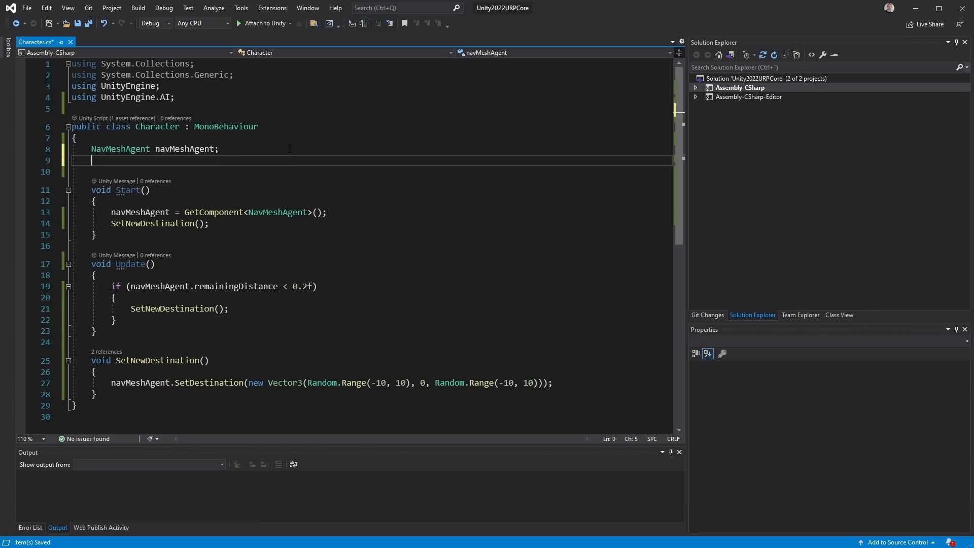
pyautogui.write('Animator g')
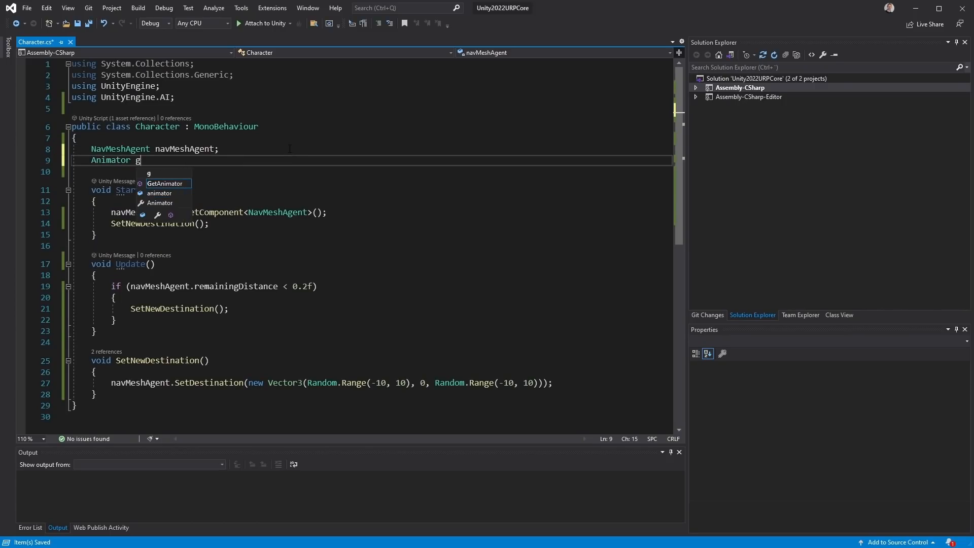
pyautogui.press('BackSpace')
pyautogui.write('animator;')
# In Start, assign animator = GetComponent<Animator>(); on the line below the navMeshAgent assignment.
pyautogui.press('Down')
pyautogui.press('Down')
pyautogui.press('Down')
pyautogui.press('Down')
pyautogui.press('End')
pyautogui.press('Return')
pyautogui.write('animator = GetComp')
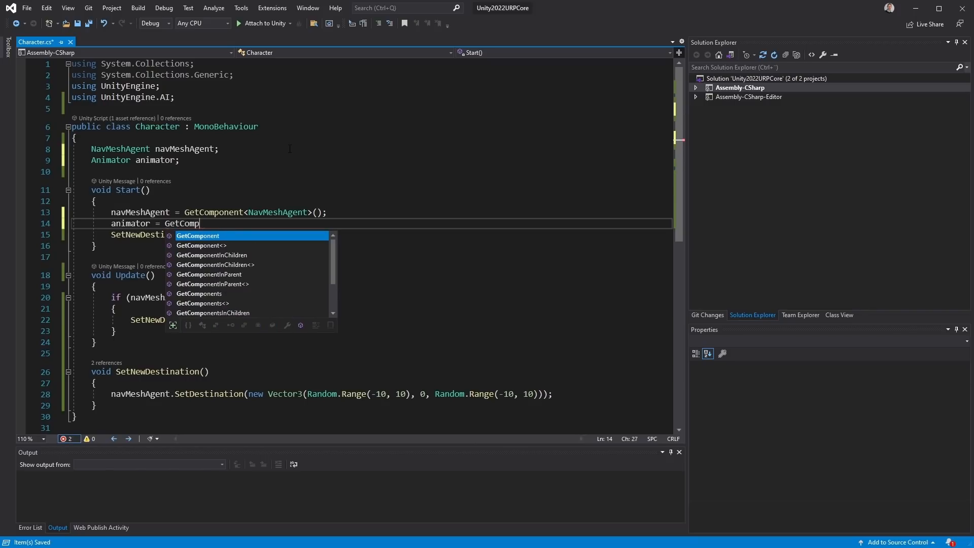
pyautogui.press('Down')
pyautogui.press('Tab')
pyautogui.write('Animato')
pyautogui.press('Tab')
pyautogui.write('();')
# In Update, add animator.SetFloat("Speed", navMeshAgent.speed); below the if block.
pyautogui.press('Down')
pyautogui.press('Down')
pyautogui.press('Down')
pyautogui.press('Down')
pyautogui.press('Down')
pyautogui.press('Down')
pyautogui.press('Down')
pyautogui.press('Down')
pyautogui.press('Down')
pyautogui.press('Return')
pyautogui.write('animator.Set')
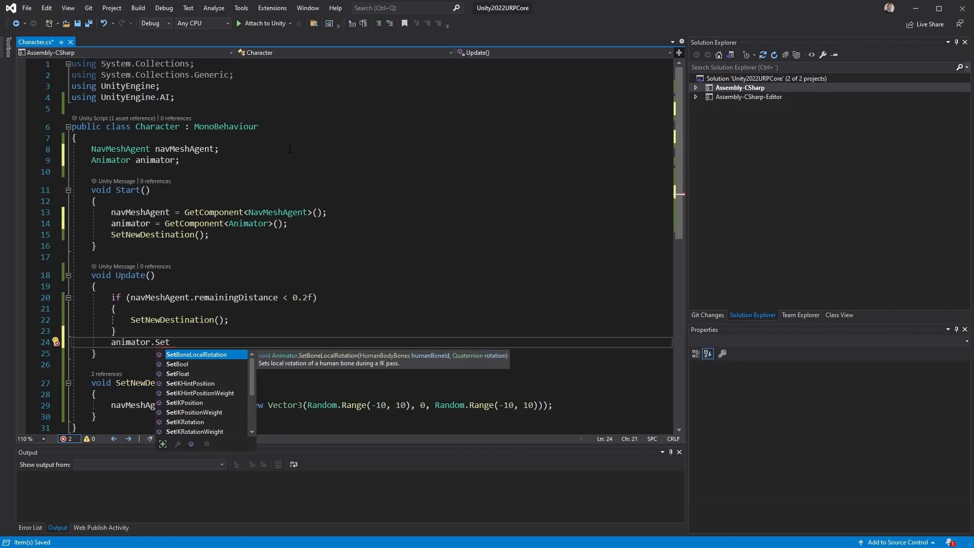
pyautogui.write('Float("')
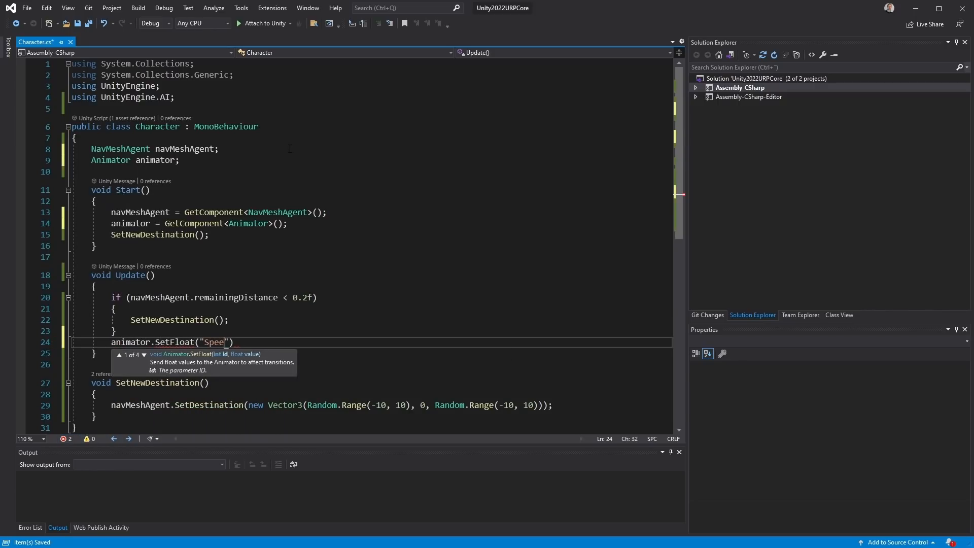
pyautogui.write('Speed", navM')
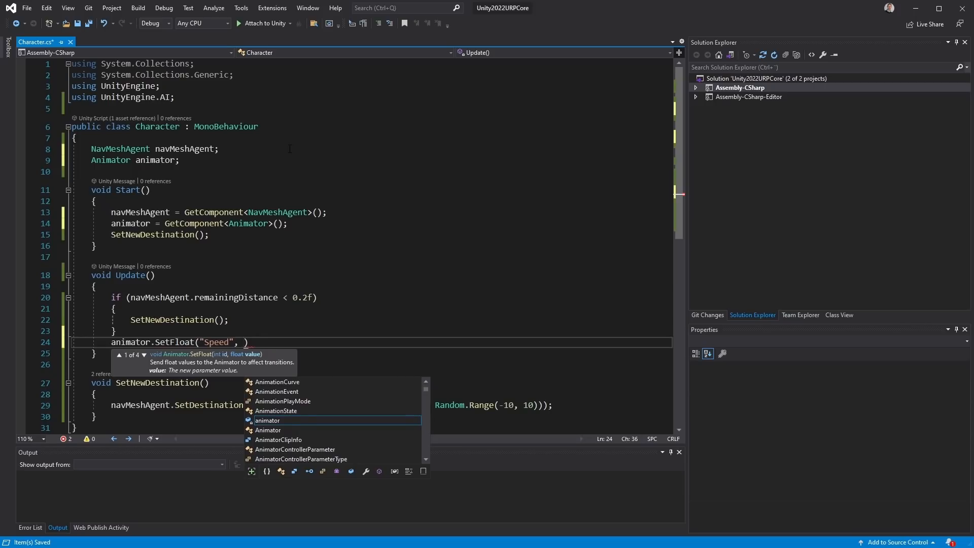
pyautogui.press('Tab')
pyautogui.write('.speed')
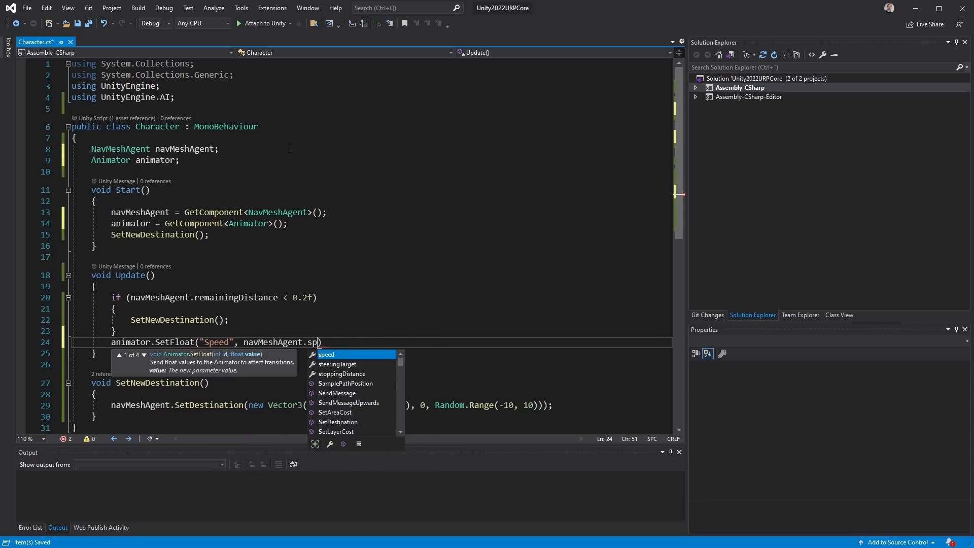
pyautogui.write(');')
pyautogui.press('Up')
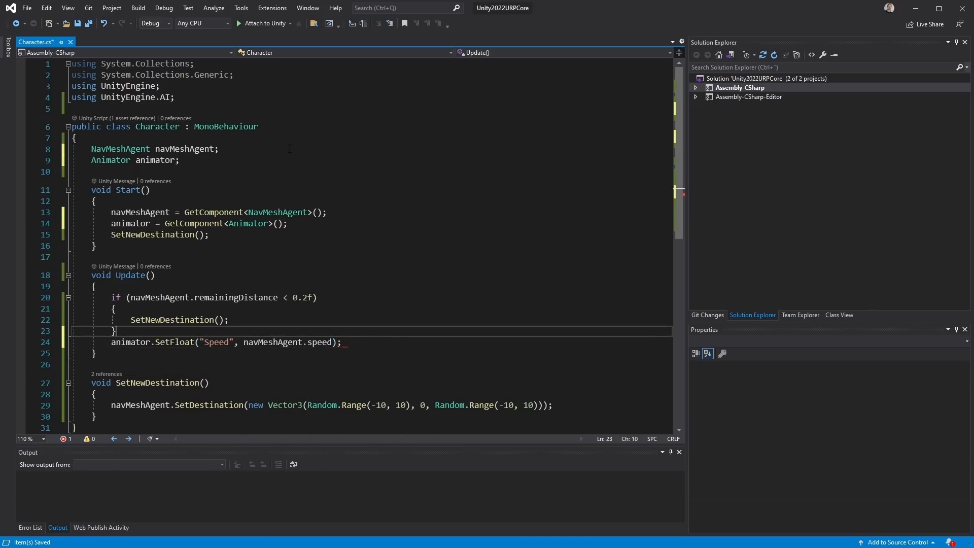
# Save the updated script and return to Unity to play the scene with the Speed-driven animation.
pyautogui.hotkey('ctrl', 's')
pyautogui.click(916, 8)
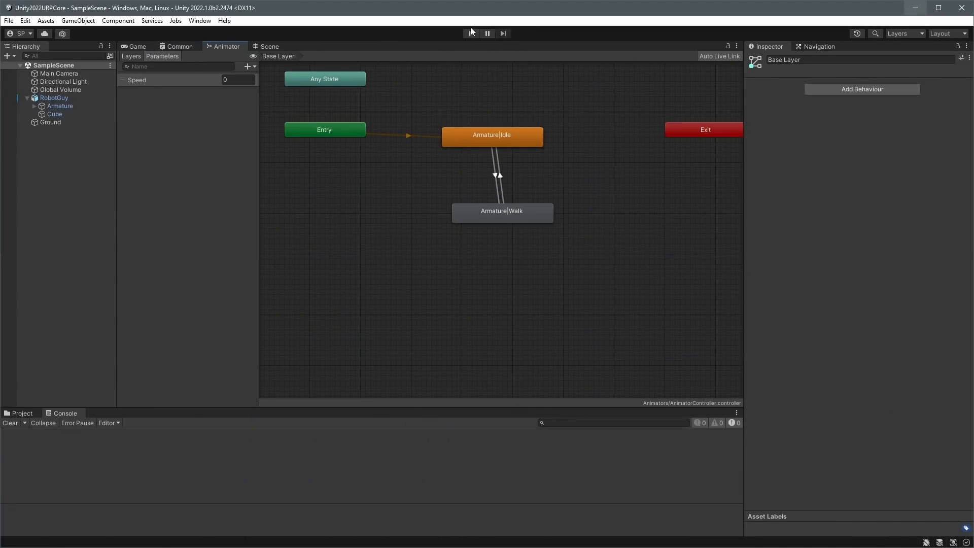
pyautogui.click(270, 47)
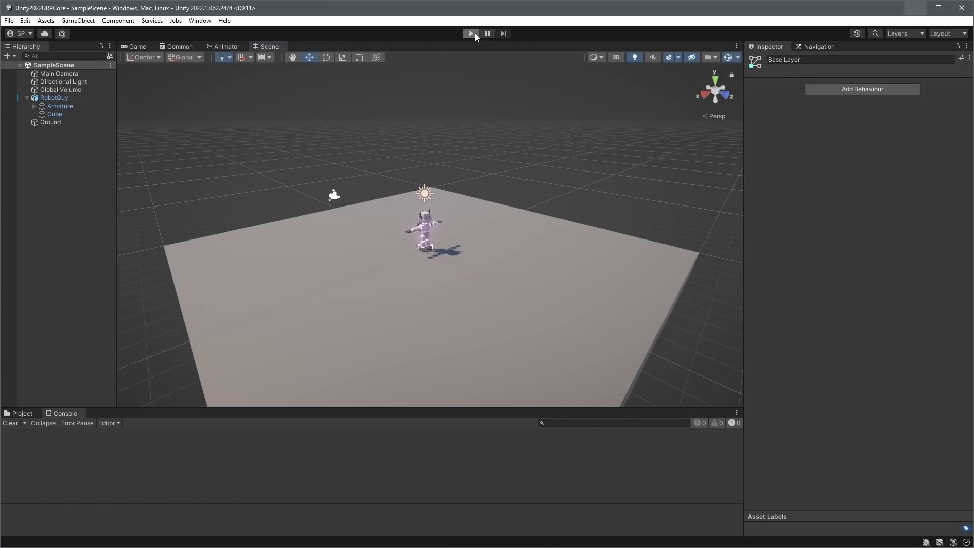
pyautogui.click(472, 33)
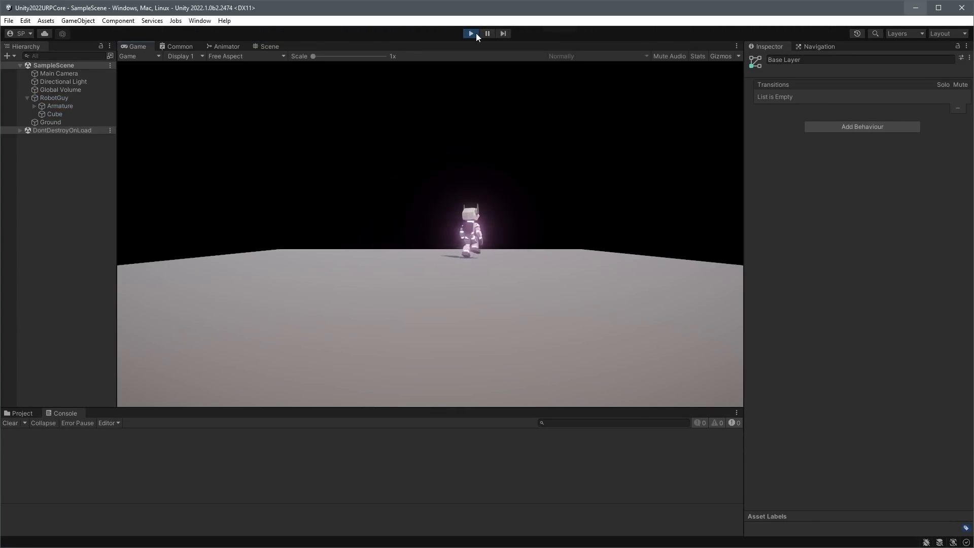
# Examine the robot's walk animation and wandering in the Scene view from several angles during play mode.
pyautogui.click(178, 46)
pyautogui.click(227, 47)
pyautogui.click(262, 47)
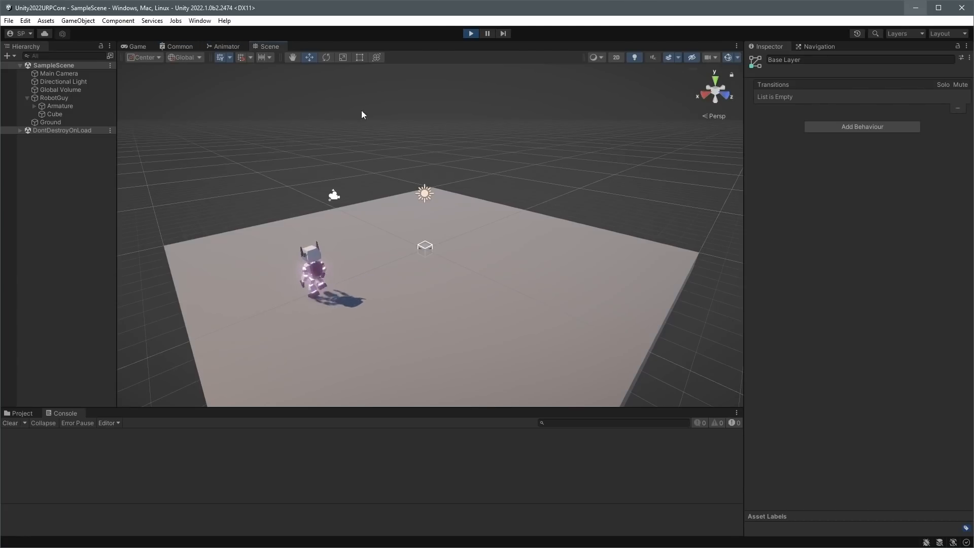
pyautogui.keyDown('alt'); pyautogui.moveTo(677, 198); pyautogui.dragTo(348, 163); pyautogui.keyUp('alt')
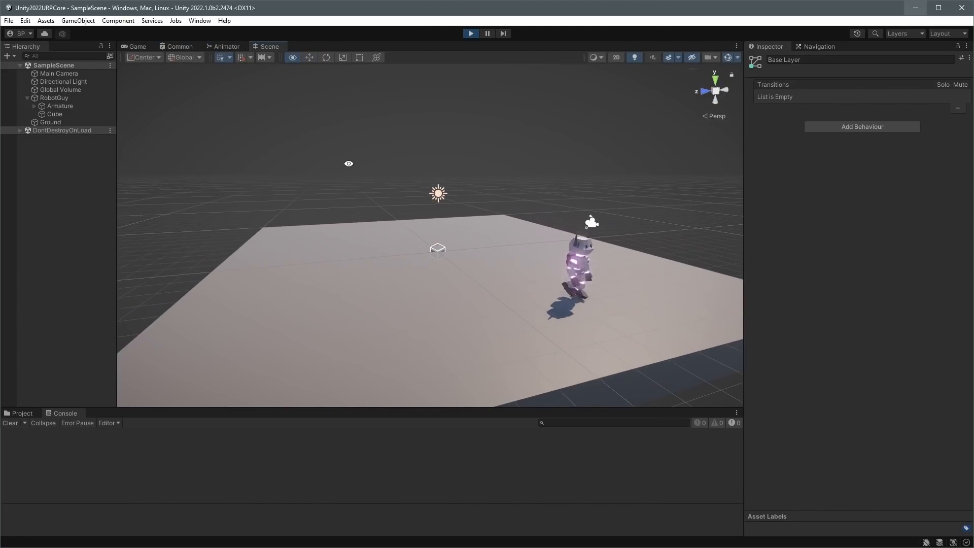
pyautogui.scroll(-2, 547, 194)
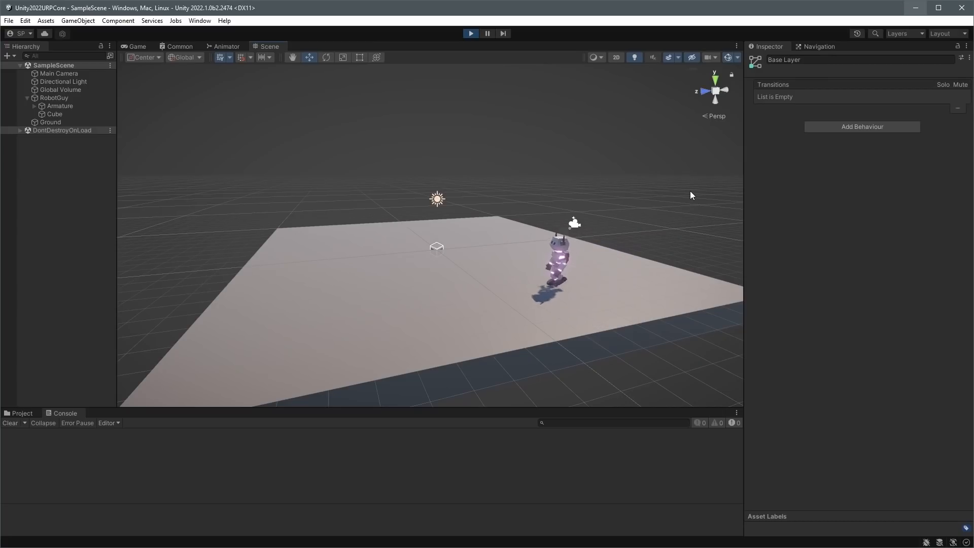
pyautogui.keyDown('alt'); pyautogui.moveTo(535, 162); pyautogui.dragTo(331, 95); pyautogui.keyUp('alt')
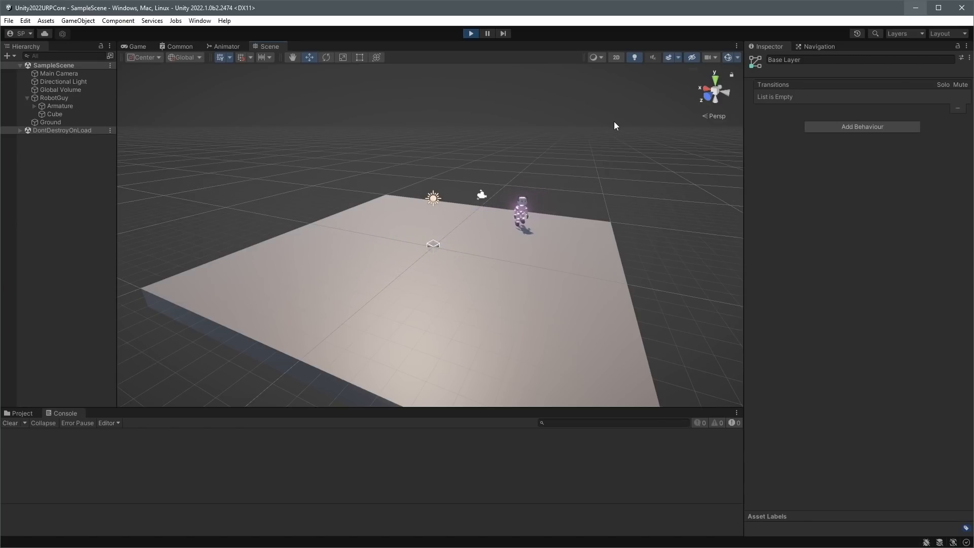
# Stop play mode, duplicate Ground with its NavMesh displayed, and shrink the copy into a low platform placed on one side of the floor.
pyautogui.click(818, 46)
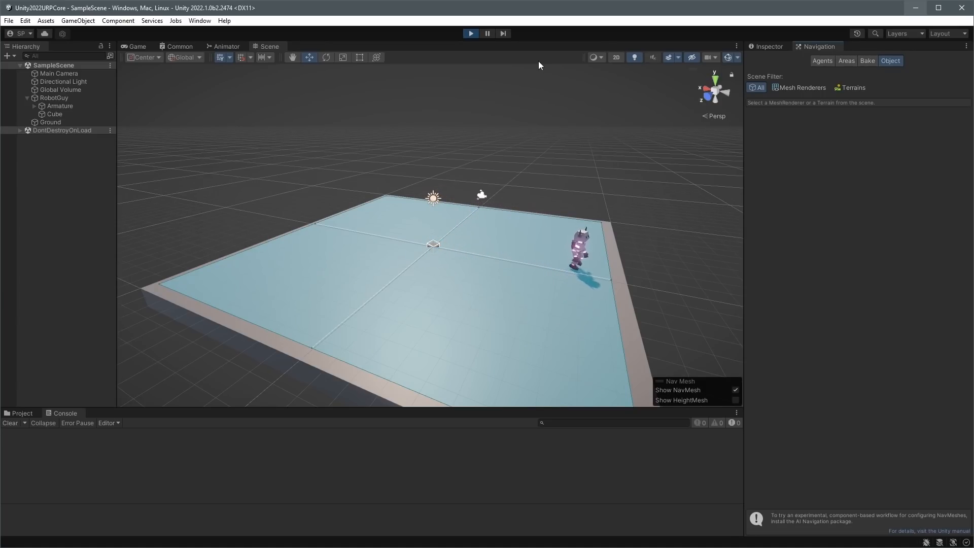
pyautogui.click(470, 33)
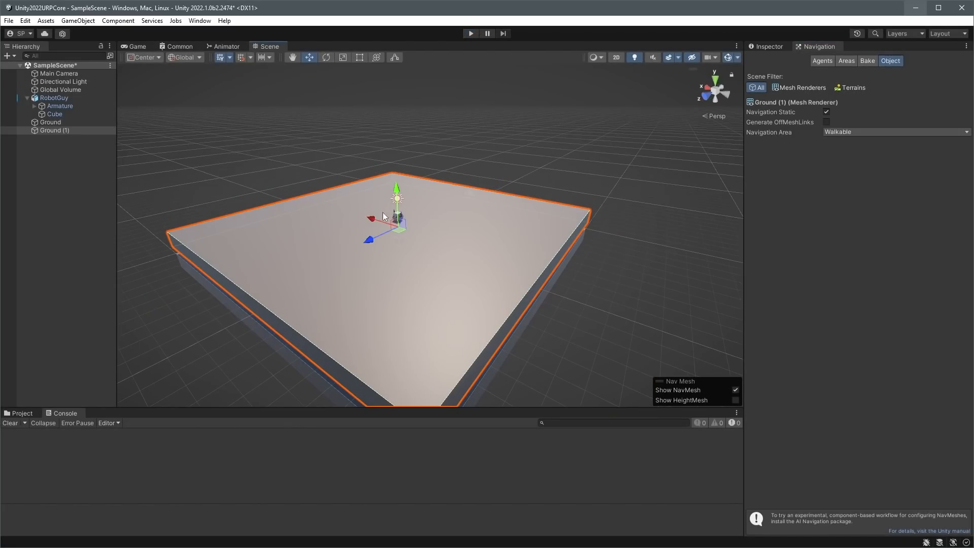
pyautogui.press('r')
pyautogui.moveTo(397, 225); pyautogui.dragTo(369, 234)
pyautogui.moveTo(397, 194)
pyautogui.mouseDown()
pyautogui.moveTo(411, 53)
pyautogui.moveTo(398, 207)
pyautogui.mouseUp()
pyautogui.press('w')
pyautogui.moveTo(361, 259); pyautogui.dragTo(302, 295)
pyautogui.moveTo(318, 256); pyautogui.dragTo(269, 241)
pyautogui.moveTo(282, 208); pyautogui.dragTo(282, 218)
# Duplicate the platform to add a lower, overlapping step beside it and a third platform near the floor's far corner.
pyautogui.hotkey('ctrl', 'd')
pyautogui.keyDown('ctrl'); pyautogui.click(270, 266); pyautogui.keyUp('ctrl')
pyautogui.click(270, 265)
pyautogui.moveTo(270, 262); pyautogui.dragTo(287, 256)
pyautogui.moveTo(302, 218); pyautogui.dragTo(359, 224)
pyautogui.hotkey('ctrl', 'd')
pyautogui.moveTo(390, 176)
pyautogui.mouseDown()
pyautogui.moveTo(389, 162)
pyautogui.moveTo(390, 180)
pyautogui.mouseUp()
# Scale a further platform copy into a narrow pillar and duplicate it into a spaced row of four pillars.
pyautogui.hotkey('ctrl', 'd')
pyautogui.moveTo(392, 222); pyautogui.dragTo(370, 232)
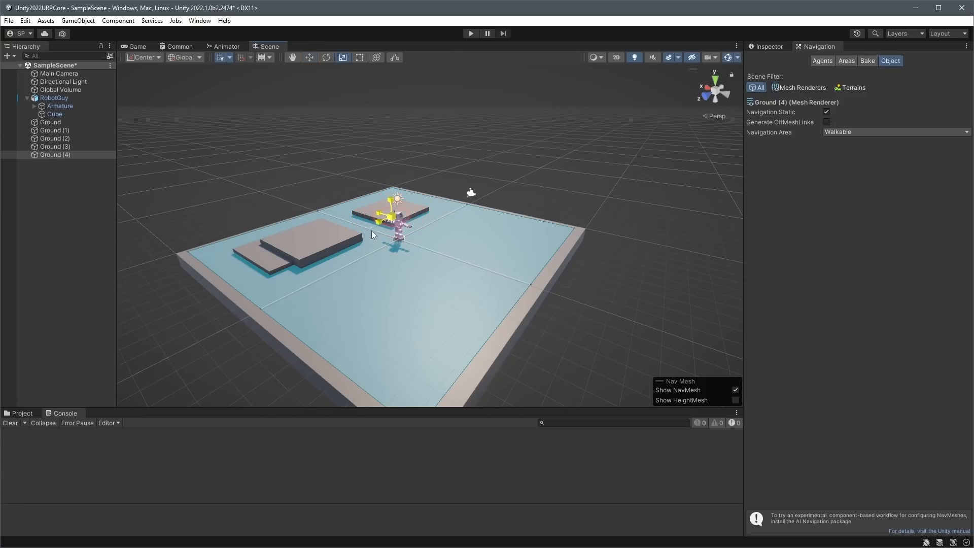
pyautogui.press('w')
pyautogui.moveTo(390, 182); pyautogui.dragTo(468, 219)
pyautogui.press('w')
pyautogui.hotkey('ctrl', 'd')
pyautogui.hotkey('ctrl', 'd')
pyautogui.hotkey('ctrl', 'd')
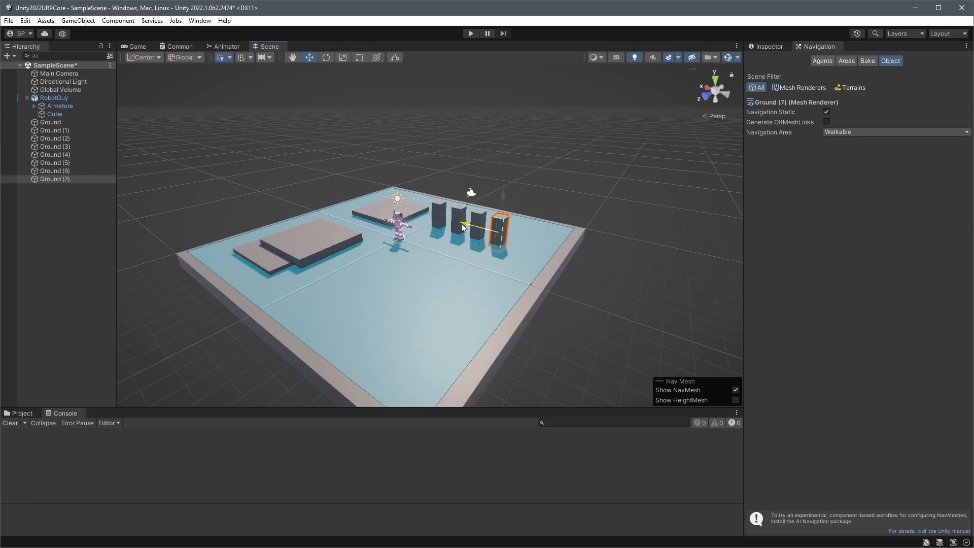
# Place another large block in the open area of the floor and tilt it into a ramp sunk into the ground.
pyautogui.hotkey('ctrl', 'd')
pyautogui.click(306, 242)
pyautogui.moveTo(304, 239); pyautogui.dragTo(388, 306)
pyautogui.press('e')
pyautogui.moveTo(387, 266); pyautogui.dragTo(407, 258)
pyautogui.press('w')
pyautogui.click(402, 243)
pyautogui.click(406, 266)
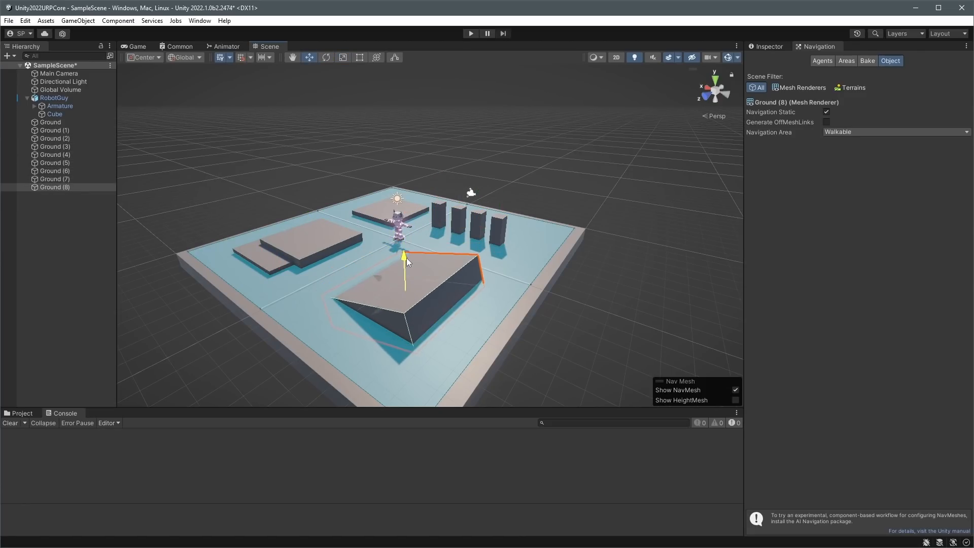
pyautogui.click(627, 275)
# Set the baked Agent Radius to 0.2 and rebake the NavMesh over the new platforms, pillars and ramp.
pyautogui.click(868, 62)
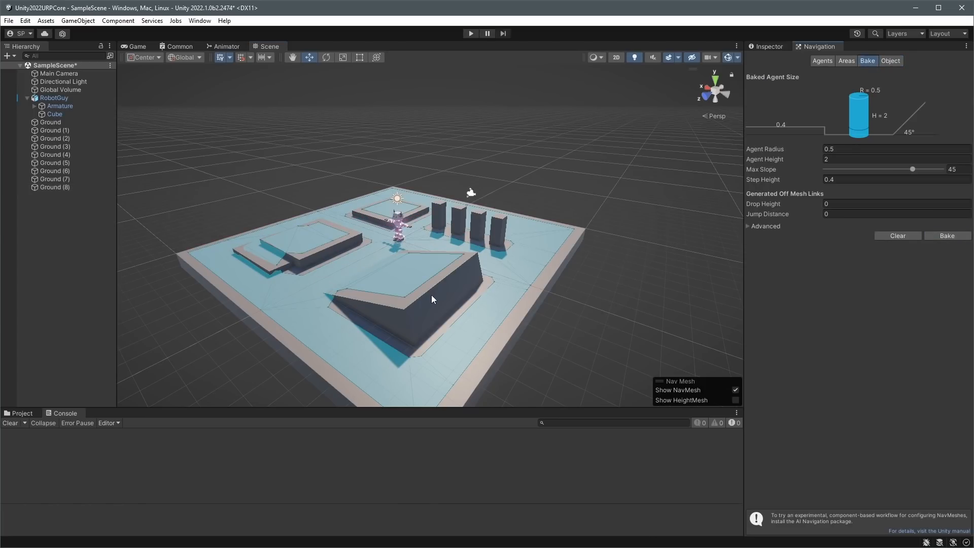
pyautogui.write('.5')
pyautogui.press('Return')
pyautogui.click(946, 236)
pyautogui.write('0.2')
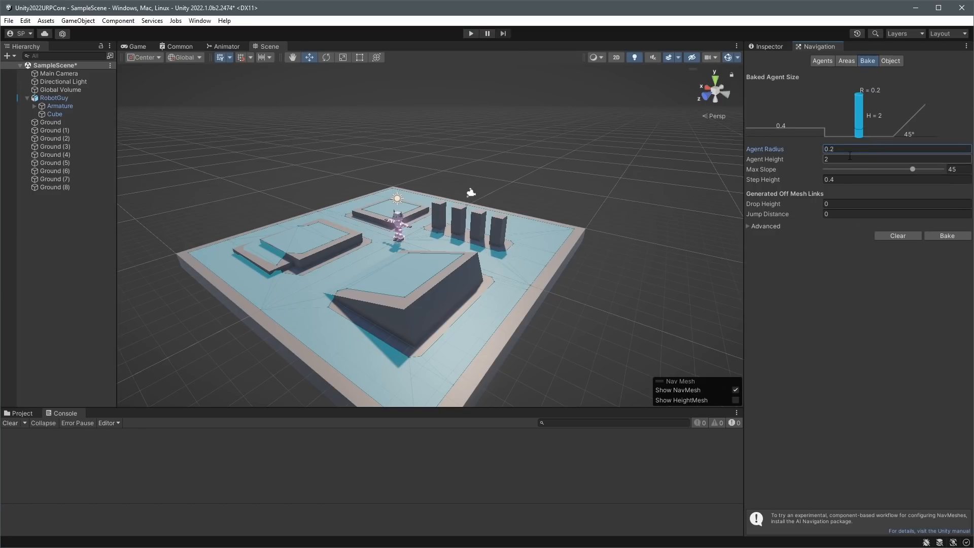
pyautogui.click(952, 238)
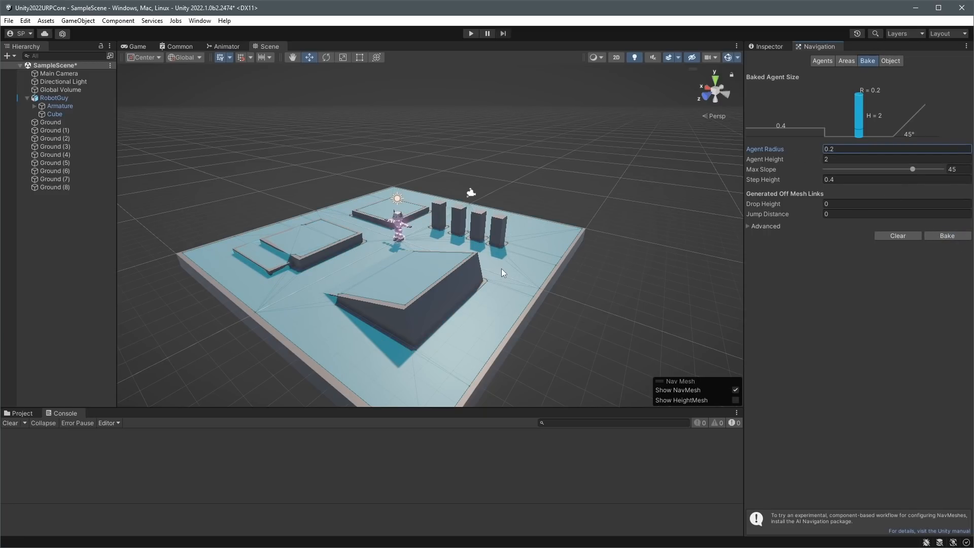
# Play the scene and examine from several angles how the robot navigates the platforms, pillars and ramp.
pyautogui.click(468, 34)
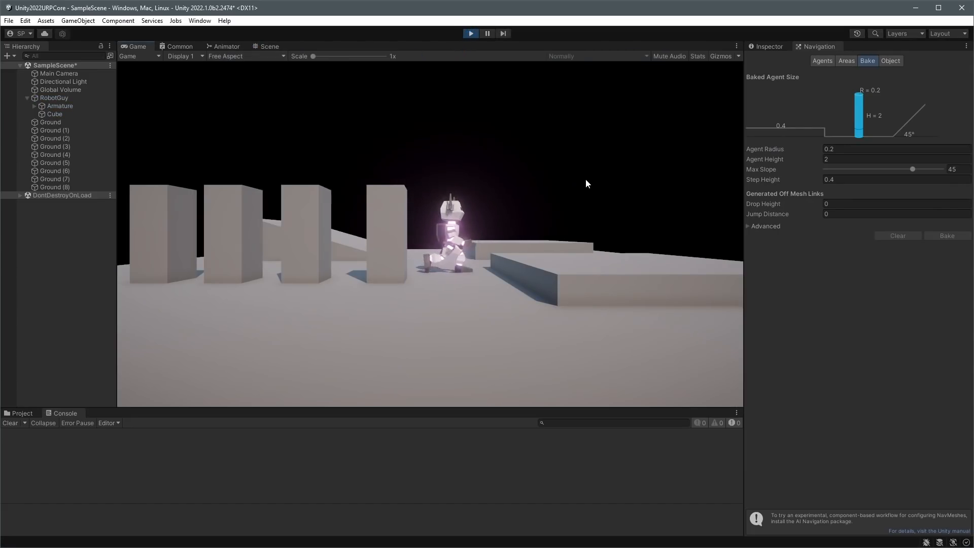
pyautogui.click(269, 46)
pyautogui.moveTo(570, 185); pyautogui.dragTo(540, 205, button='right')
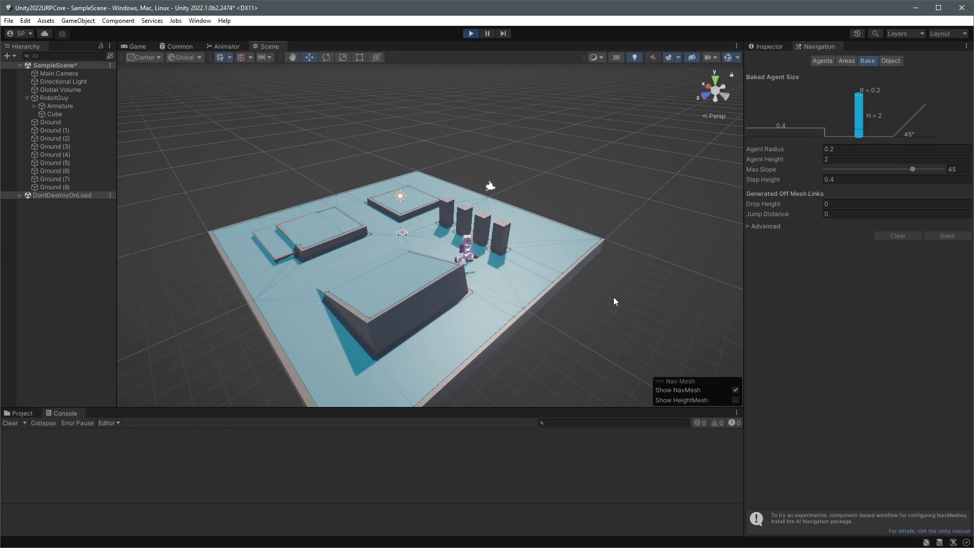
pyautogui.keyDown('alt'); pyautogui.moveTo(613, 301); pyautogui.dragTo(162, 259); pyautogui.keyUp('alt')
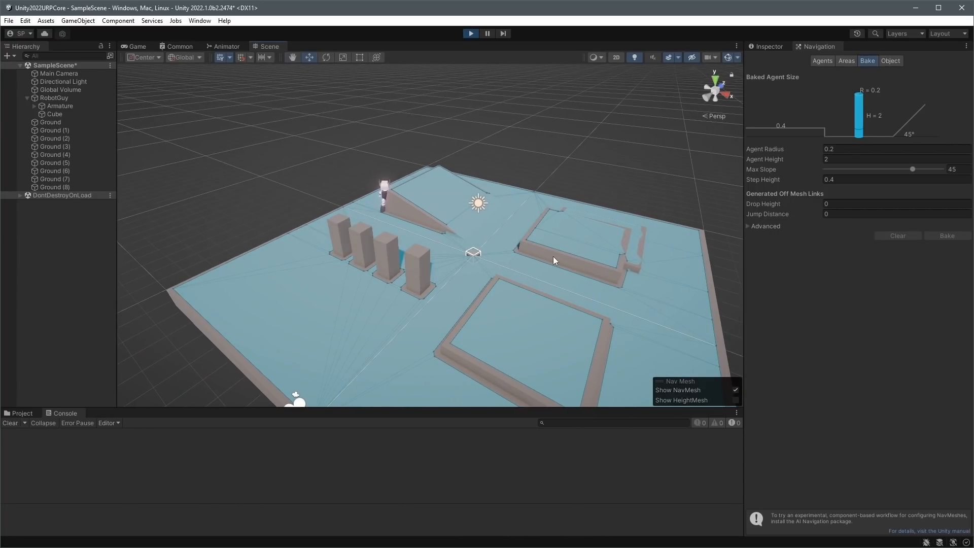
pyautogui.scroll(-3, 597, 312)
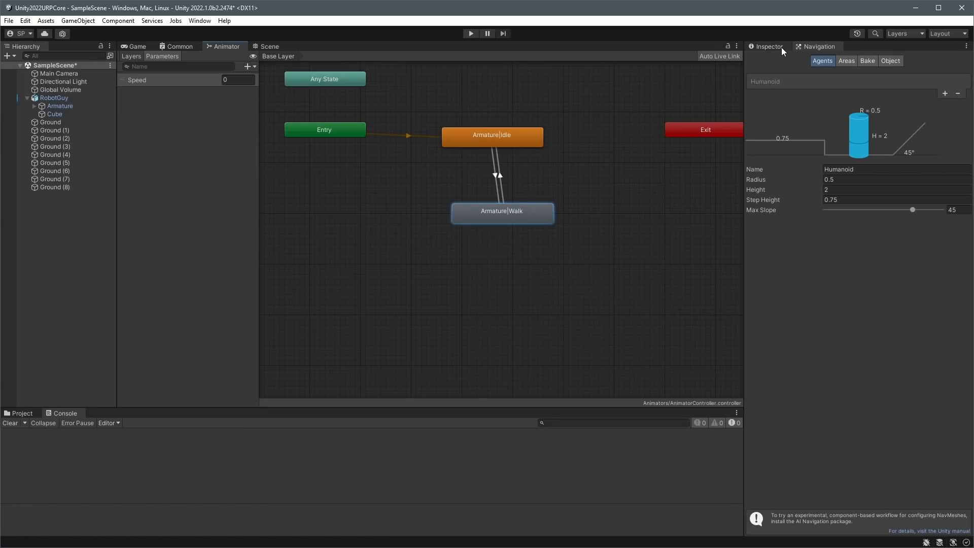
# Enable the speed multiplier parameter on the Armature|Walk state, driven by Speed, and return to the Scene view.
pyautogui.click(781, 48)
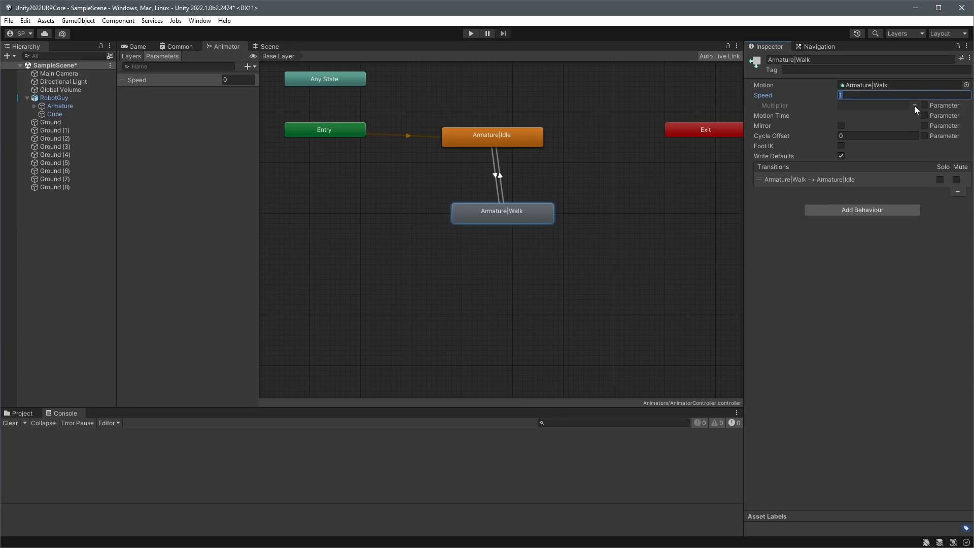
pyautogui.click(930, 105)
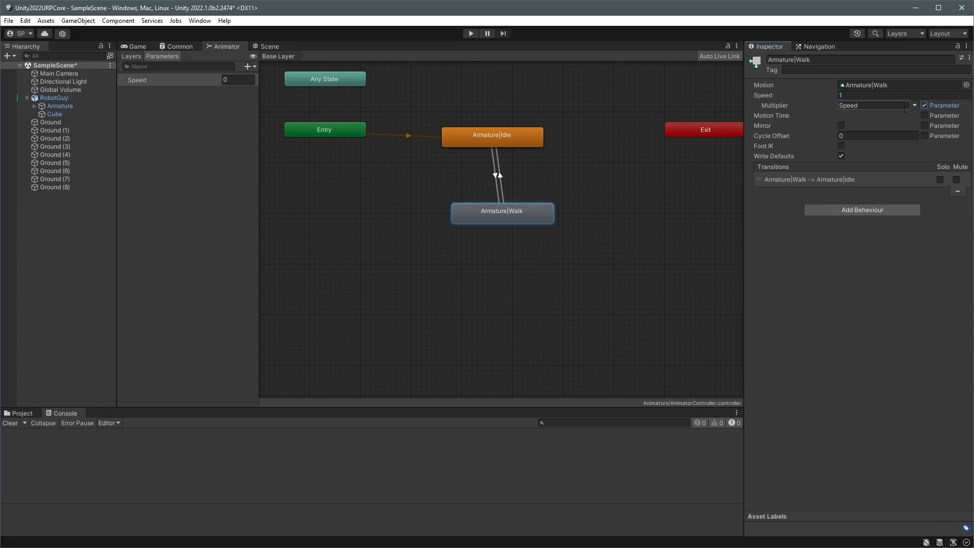
pyautogui.click(587, 213)
pyautogui.click(269, 47)
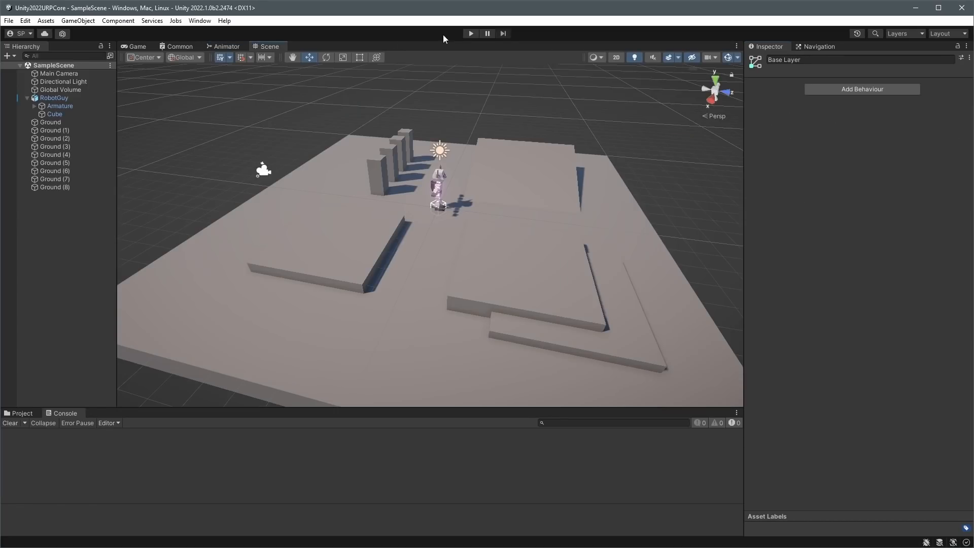
# Play the scene, select the Armature|Walk state, and dock the Animator window below the Scene view.
pyautogui.click(471, 33)
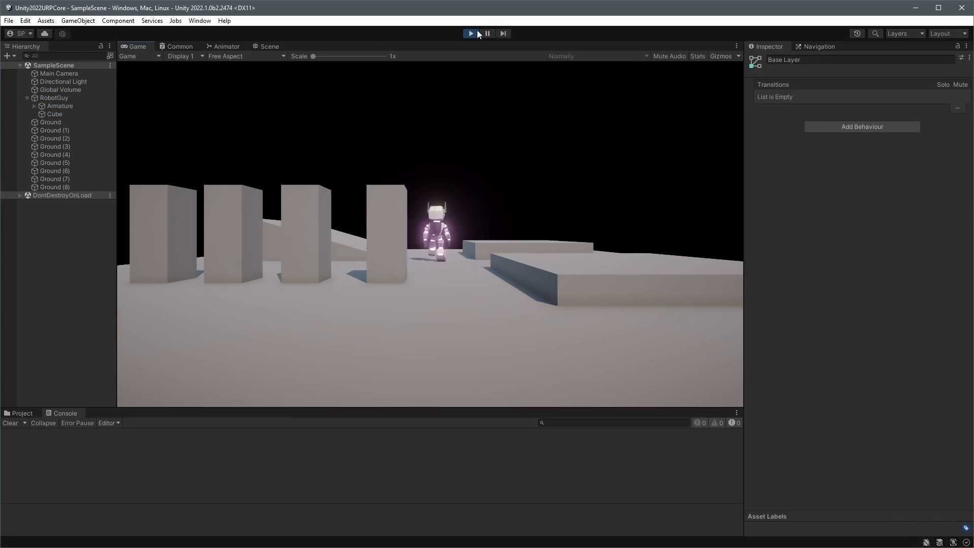
pyautogui.click(269, 46)
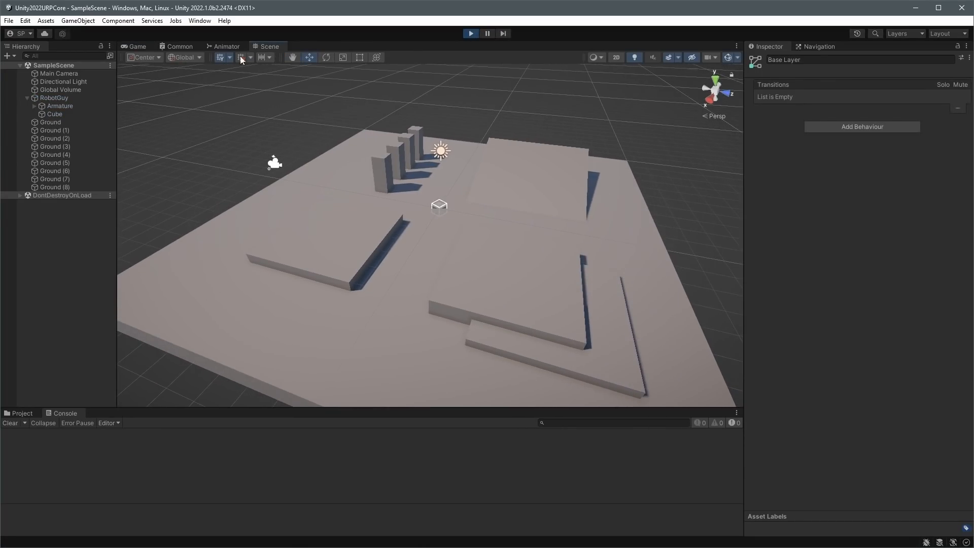
pyautogui.click(226, 47)
pyautogui.click(504, 217)
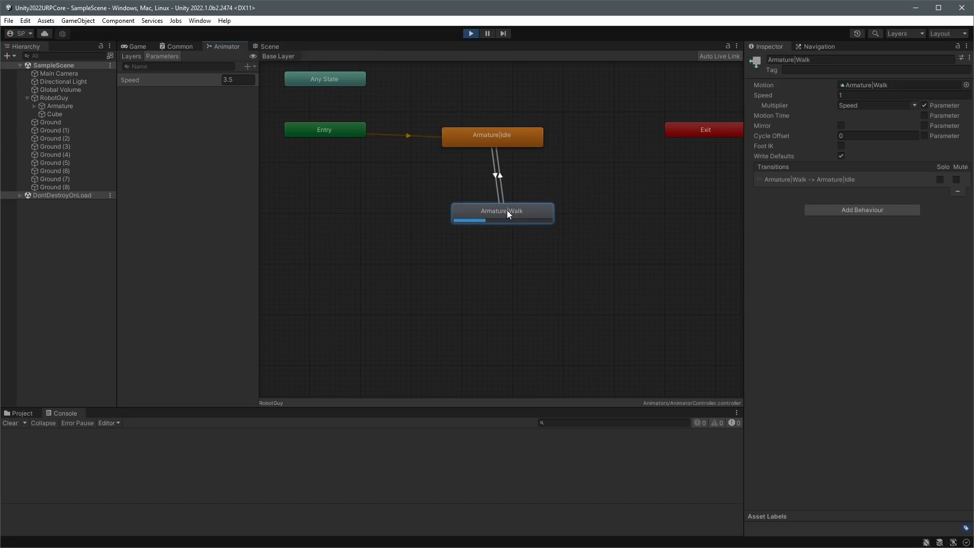
pyautogui.moveTo(234, 48); pyautogui.dragTo(297, 349)
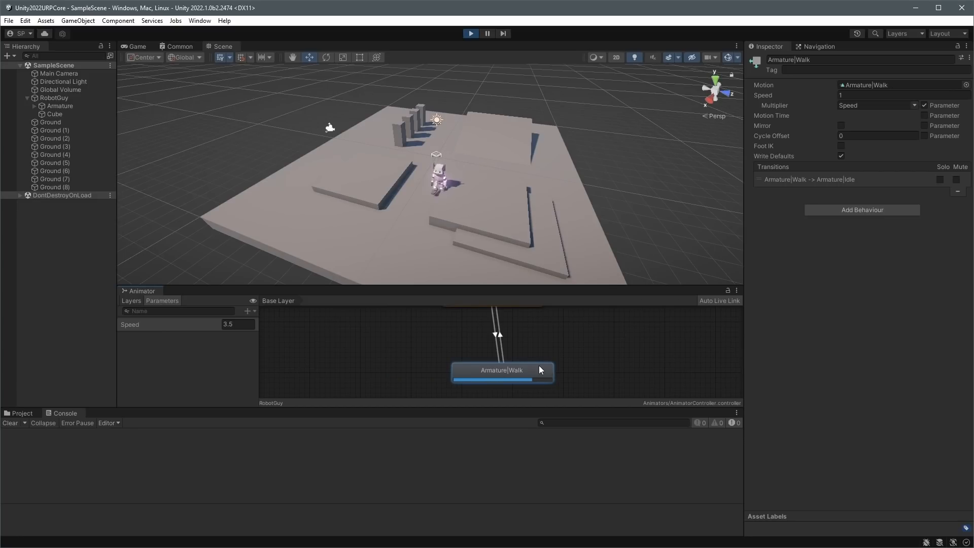
# Try a speed of 0.2 on the Armature|Walk state and settle on 0.5 while the scene plays.
pyautogui.click(847, 95)
pyautogui.write('0.2')
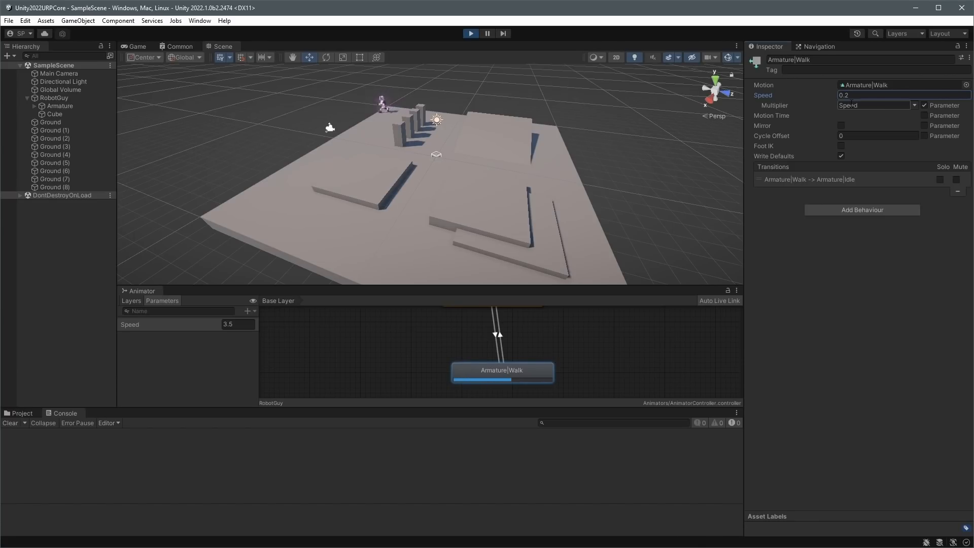
pyautogui.press('Return')
pyautogui.write('0.5')
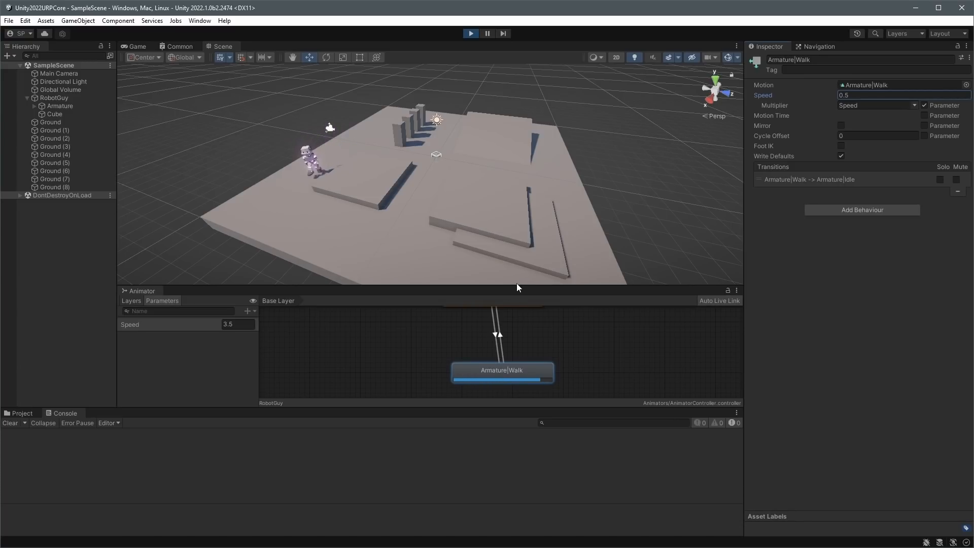
# Dock the Animator window alongside the Console and frame its states while checking the walking robot in the Scene view.
pyautogui.click(219, 47)
pyautogui.moveTo(145, 289); pyautogui.dragTo(121, 417)
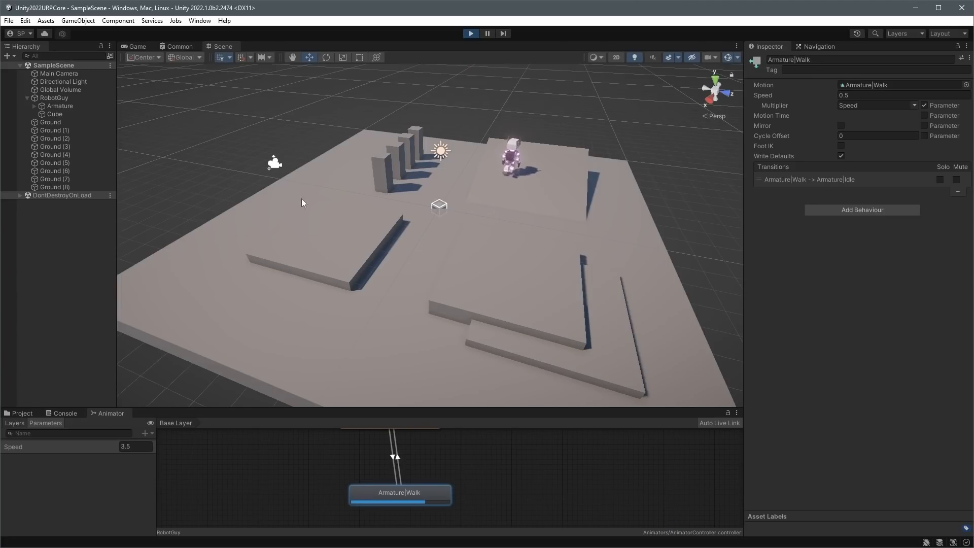
pyautogui.scroll(-3, 442, 487)
pyautogui.moveTo(437, 476); pyautogui.dragTo(440, 492, button='middle')
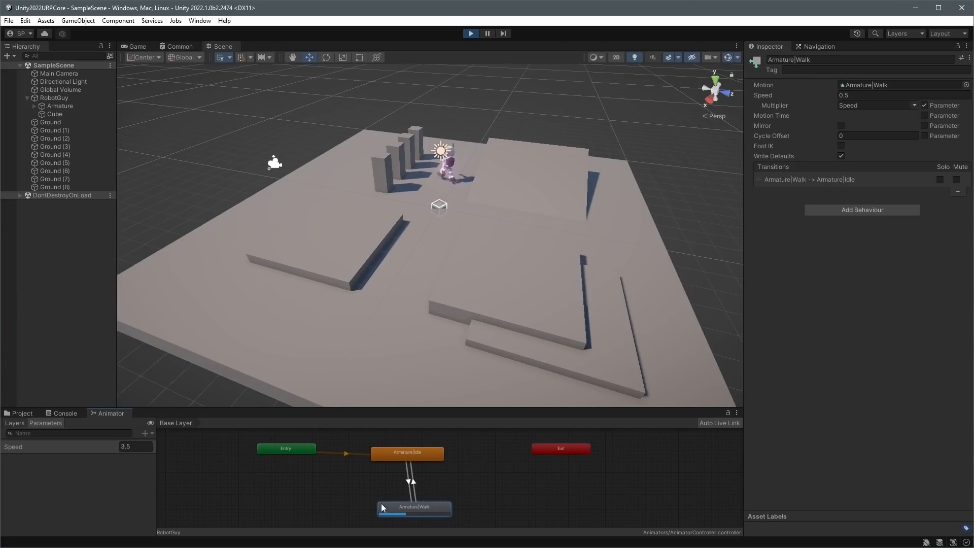
pyautogui.keyDown('alt'); pyautogui.moveTo(362, 187); pyautogui.dragTo(527, 162); pyautogui.keyUp('alt')
# Stop play mode and set the Angular Speed of RobotGuy's Nav Mesh Agent to 300.
pyautogui.click(471, 34)
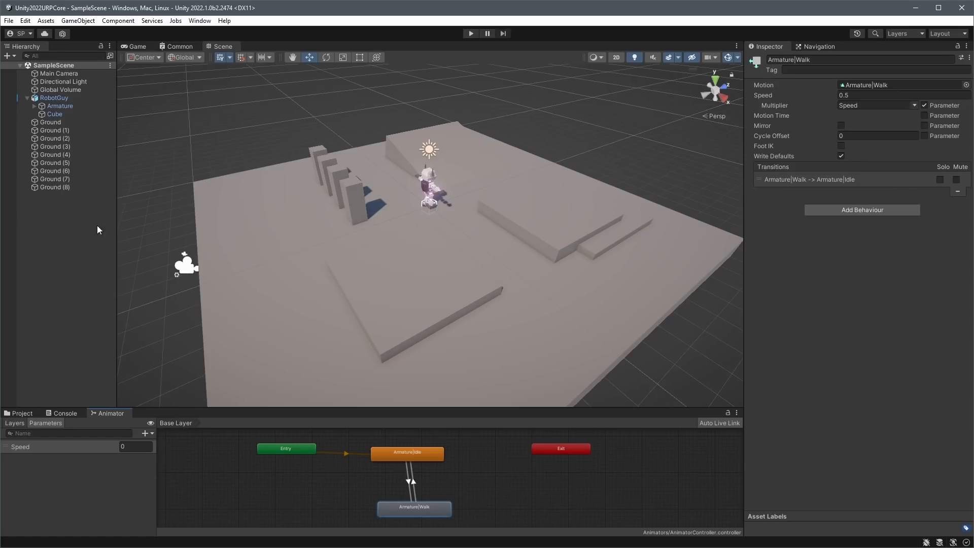
pyautogui.click(55, 97)
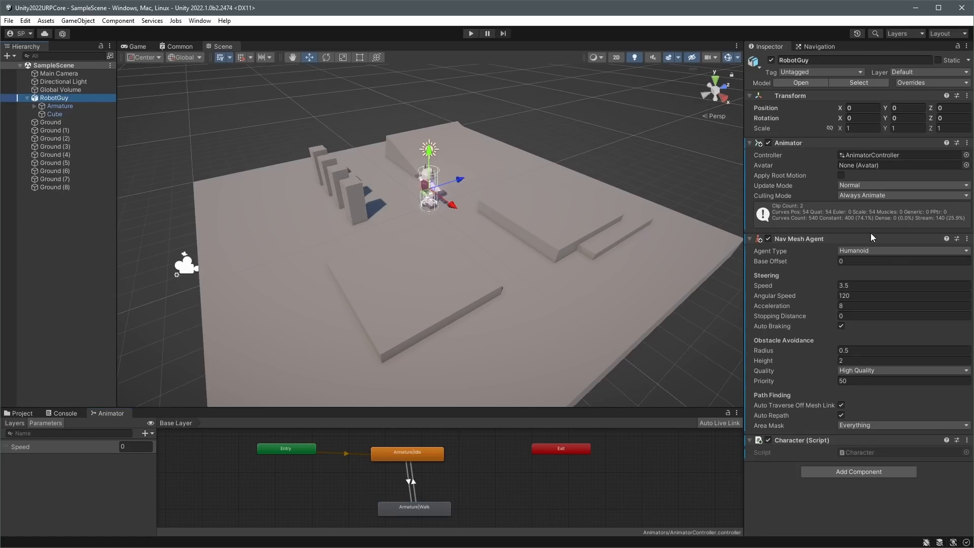
pyautogui.click(857, 300)
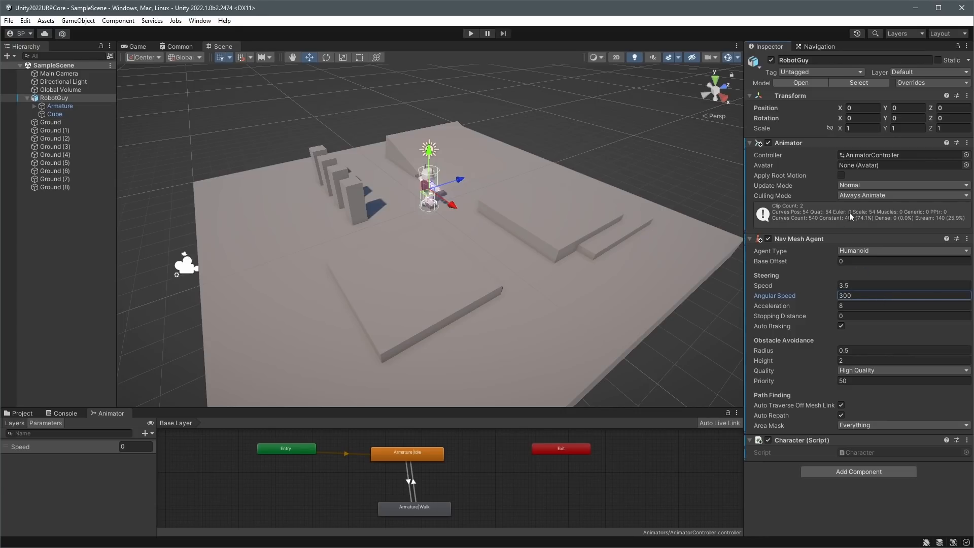
# Play the scene and examine the robot's turning in the Scene view with nothing selected.
pyautogui.click(471, 33)
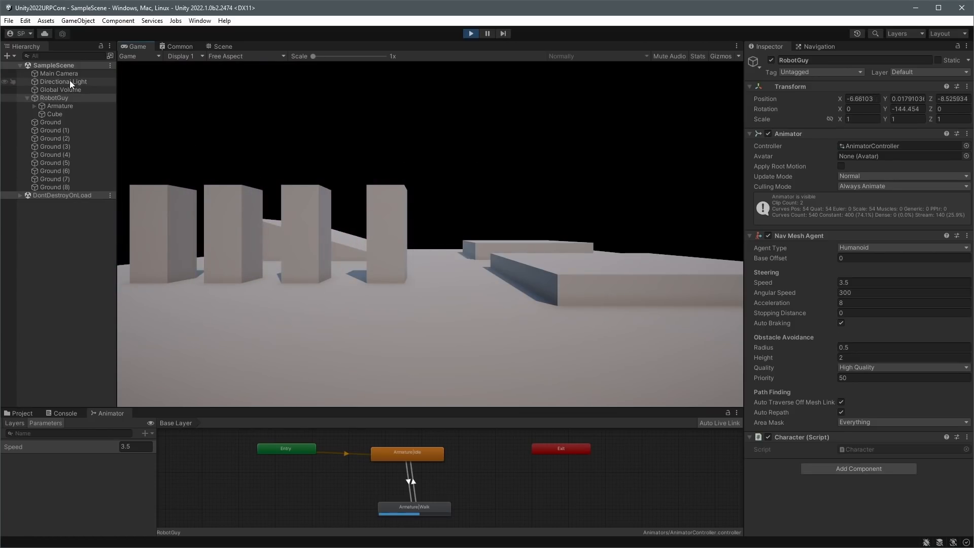
pyautogui.click(221, 46)
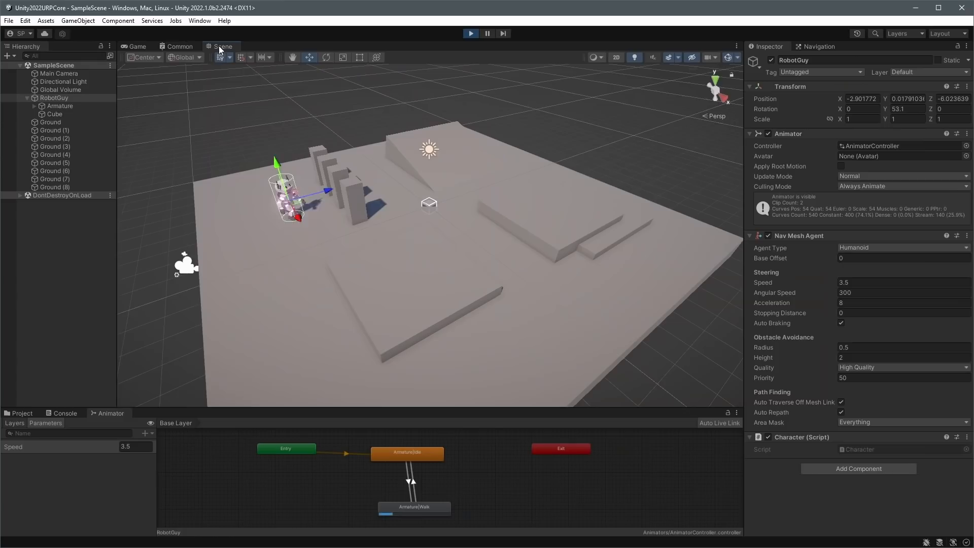
pyautogui.click(530, 123)
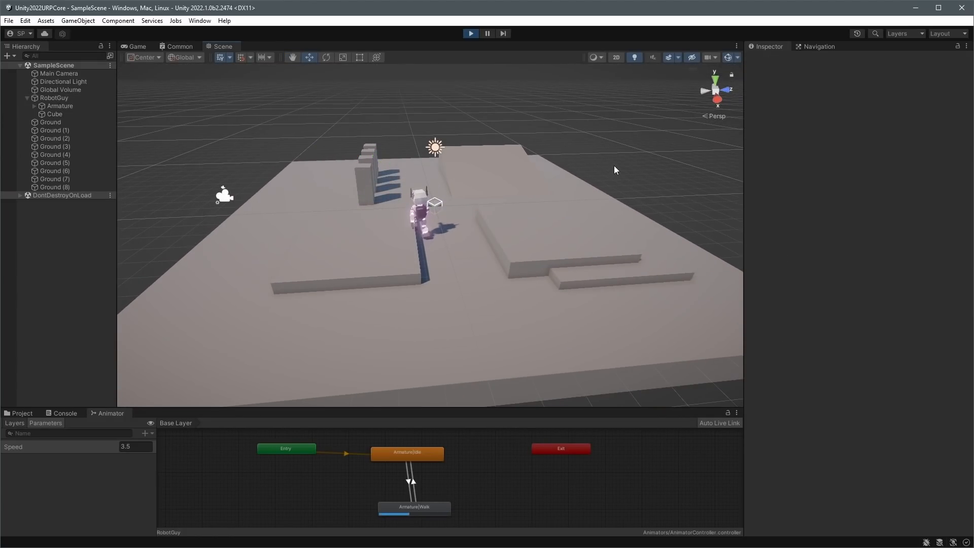
# Stop play mode and duplicate RobotGuy into eleven additional robots spread across the floor.
pyautogui.click(471, 35)
pyautogui.hotkey('ctrl', 'd')
pyautogui.moveTo(472, 189); pyautogui.dragTo(228, 301)
pyautogui.hotkey('ctrl', 'd')
pyautogui.hotkey('ctrl', 'd')
pyautogui.hotkey('ctrl', 'd')
pyautogui.hotkey('ctrl', 'd')
pyautogui.moveTo(261, 256); pyautogui.dragTo(385, 84)
pyautogui.hotkey('ctrl', 'd')
pyautogui.hotkey('ctrl', 'd')
pyautogui.hotkey('ctrl', 'd')
pyautogui.hotkey('ctrl', 'd')
pyautogui.hotkey('ctrl', 'd')
pyautogui.hotkey('ctrl', 'd')
# Play the scene and examine the group of wandering robots in the Scene view.
pyautogui.click(471, 33)
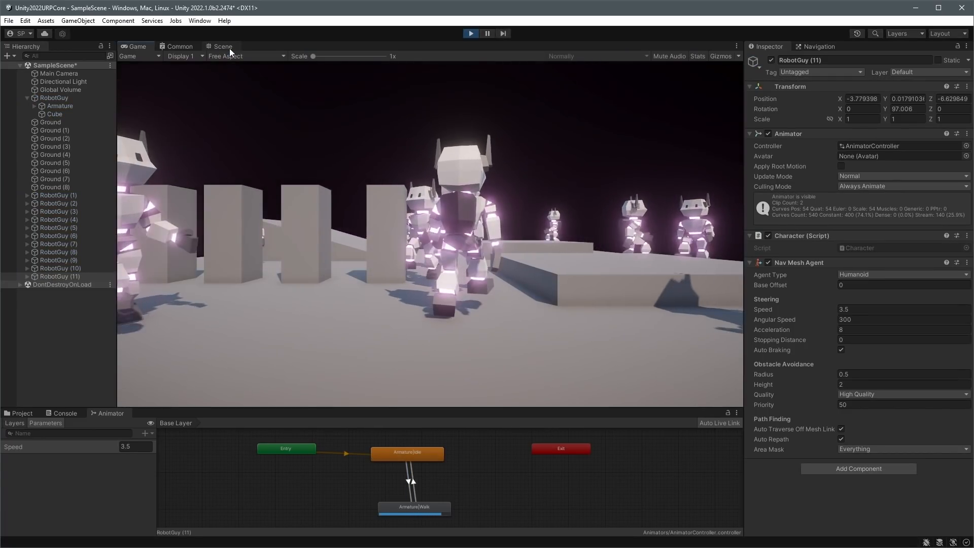
pyautogui.click(229, 47)
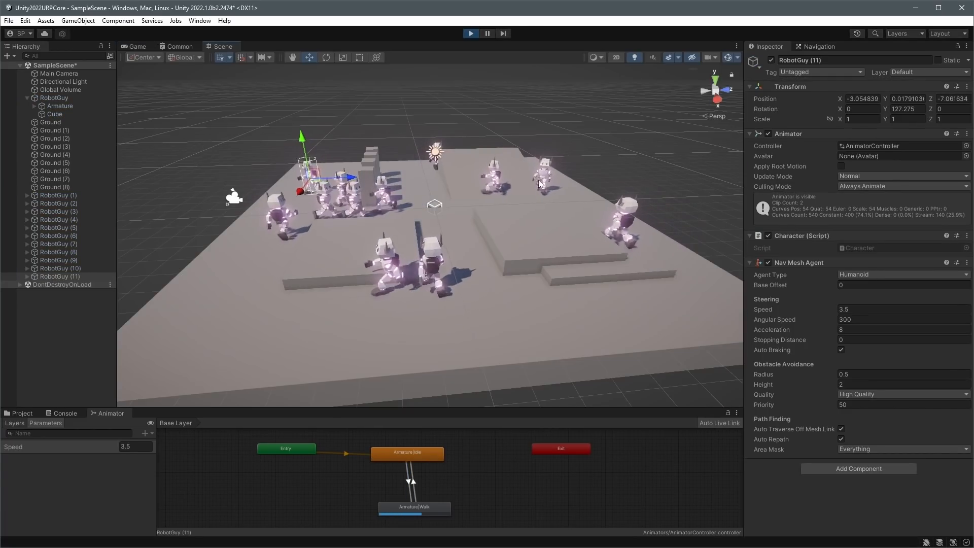
pyautogui.keyDown('alt'); pyautogui.moveTo(552, 221); pyautogui.dragTo(644, 304); pyautogui.keyUp('alt')
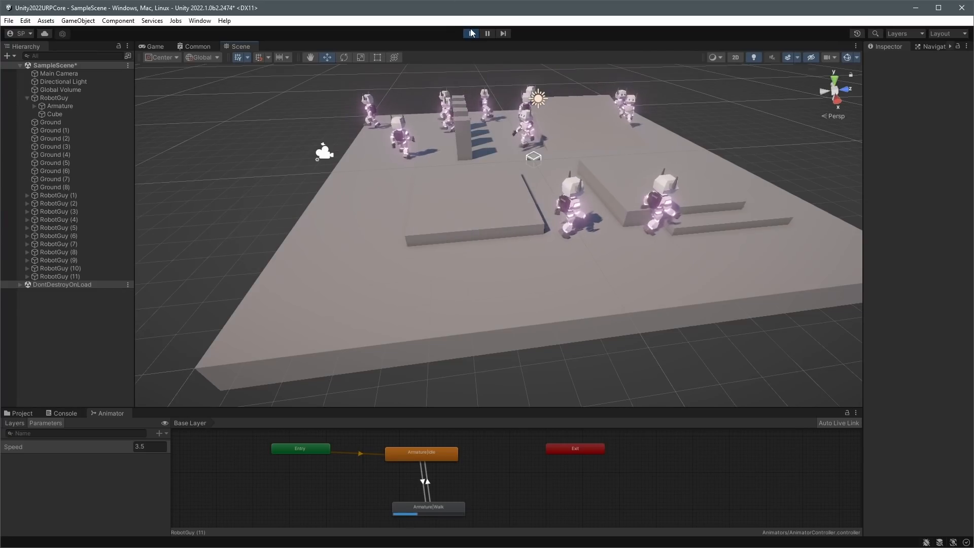
# Select RobotGuy (1) through RobotGuy (11) during play mode and duplicate them repeatedly to build a large crowd.
pyautogui.click(56, 196)
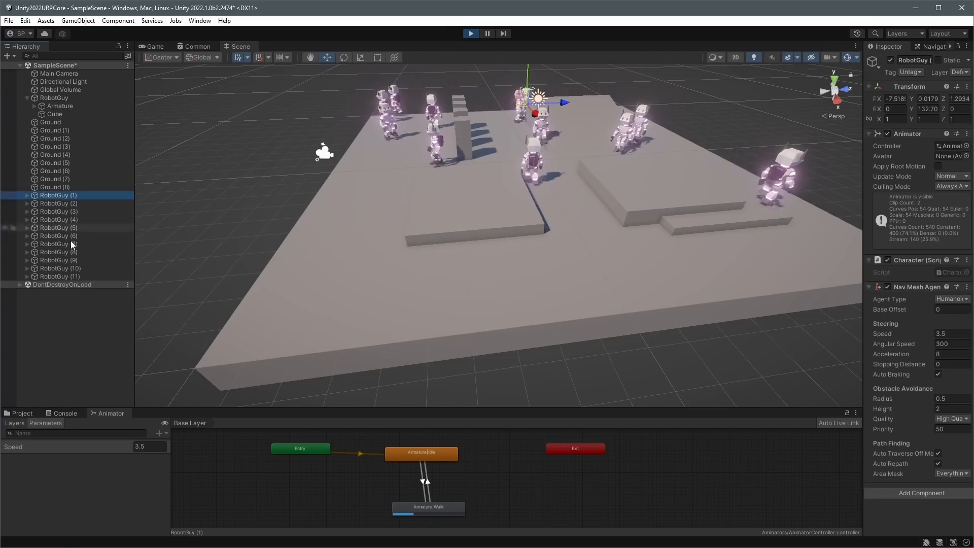
pyautogui.keyDown('shift'); pyautogui.click(76, 276); pyautogui.keyUp('shift')
pyautogui.hotkey('ctrl', 'd')
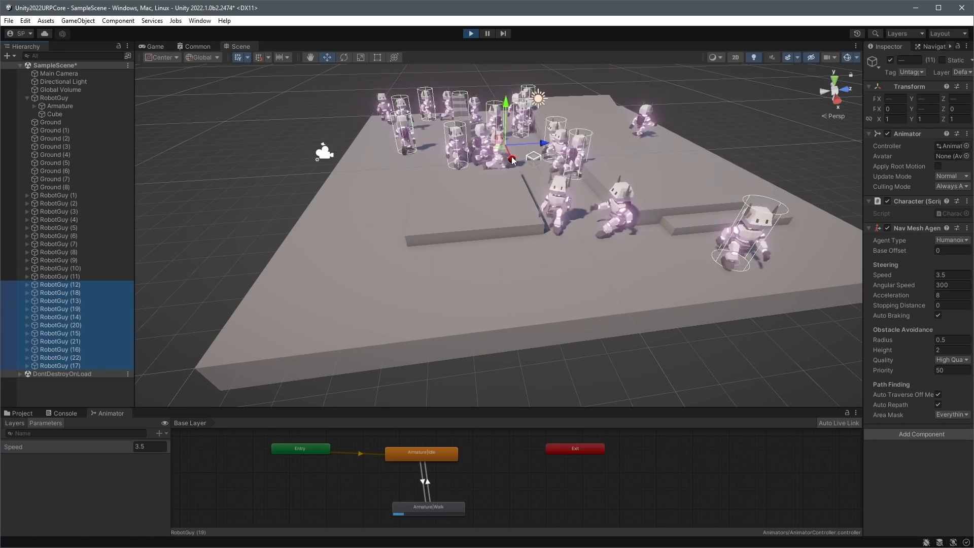
pyautogui.hotkey('ctrl', 'd')
pyautogui.hotkey('ctrl', 'd')
pyautogui.hotkey('ctrl', 'd')
pyautogui.hotkey('ctrl', 'd')
pyautogui.hotkey('ctrl', 'd')
pyautogui.hotkey('ctrl', 'd')
pyautogui.hotkey('ctrl', 'd')
pyautogui.hotkey('ctrl', 'd')
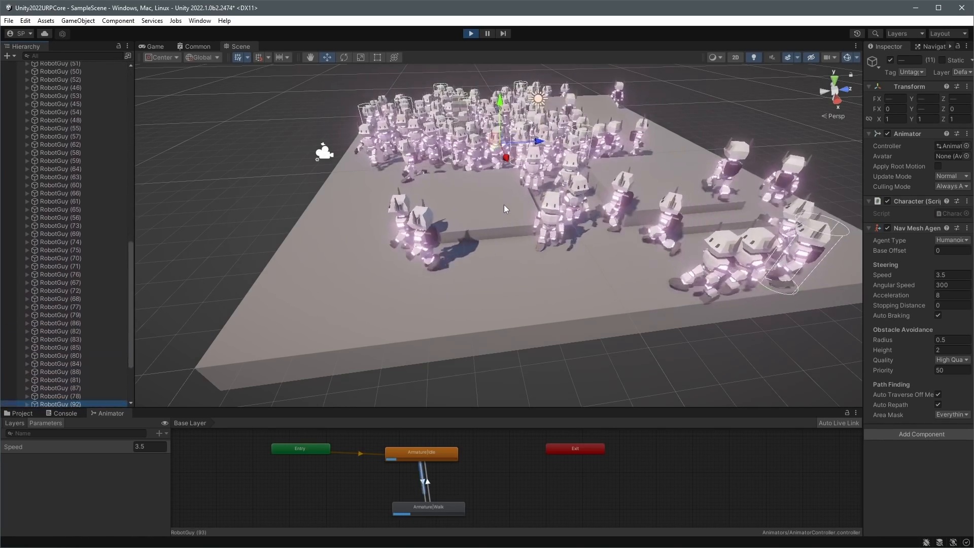
# Examine the large robot crowd moving around the obstacles from several angles in the Scene view.
pyautogui.keyDown('alt'); pyautogui.moveTo(692, 260); pyautogui.dragTo(522, 267); pyautogui.keyUp('alt')
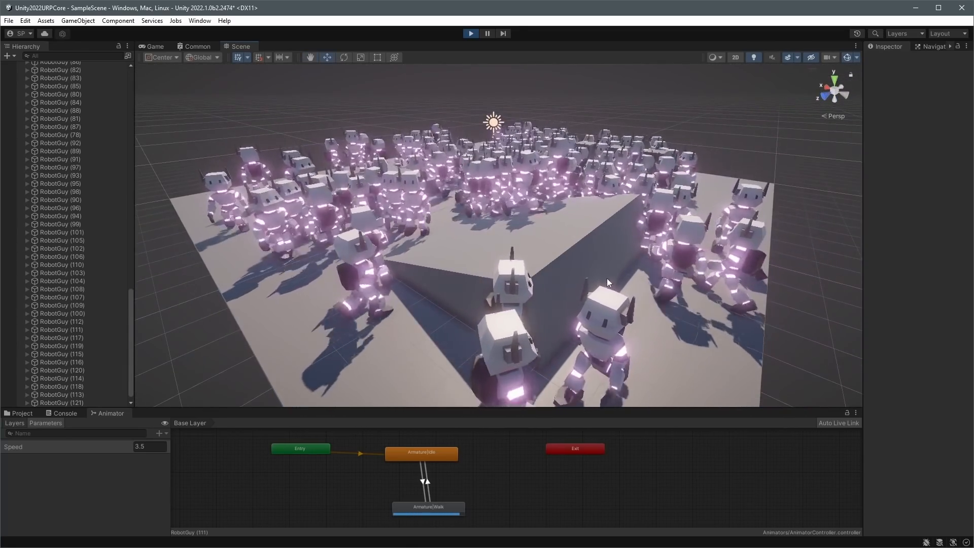
pyautogui.scroll(-2, 629, 280)
pyautogui.keyDown('alt'); pyautogui.moveTo(461, 231); pyautogui.dragTo(571, 271); pyautogui.keyUp('alt')
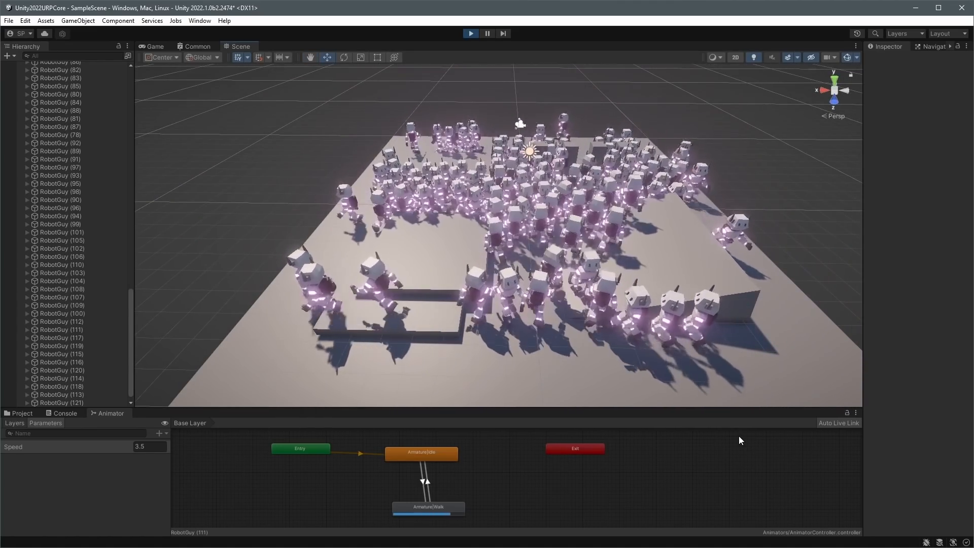
pyautogui.keyDown('alt'); pyautogui.moveTo(631, 230); pyautogui.dragTo(669, 330); pyautogui.keyUp('alt')
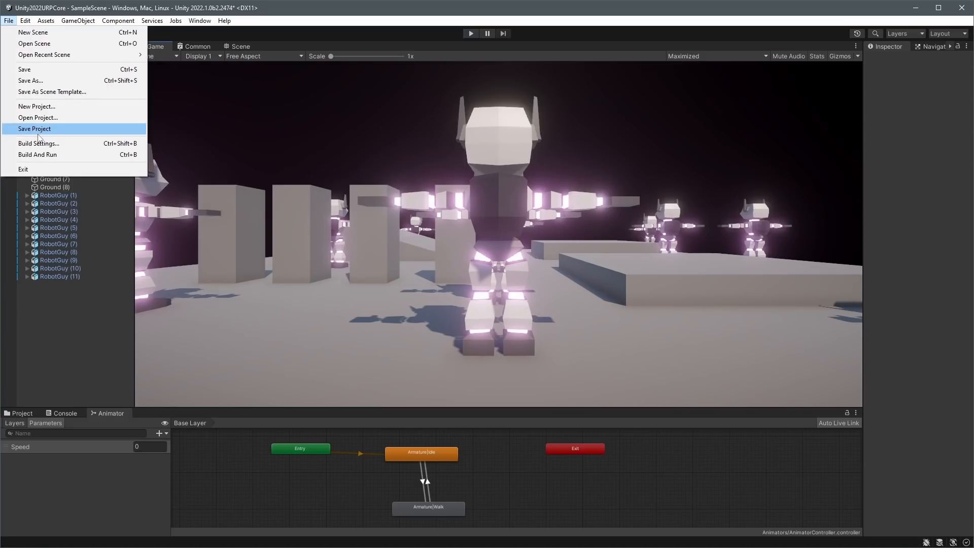
# Enable Enter Play Mode Options in the Editor category of the Project Settings and close the settings.
pyautogui.moveTo(26, 23)
pyautogui.click(76, 345)
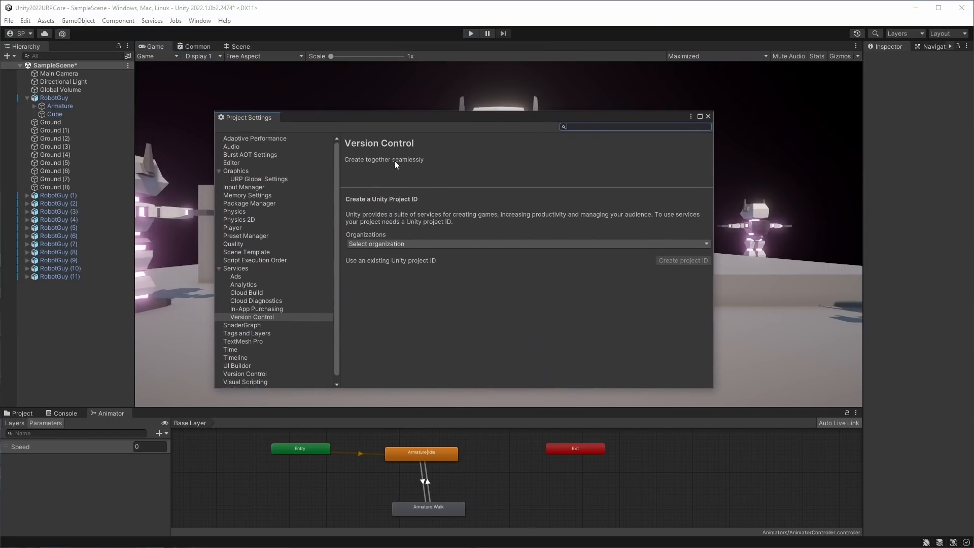
pyautogui.click(243, 163)
pyautogui.scroll(-15, 496, 265)
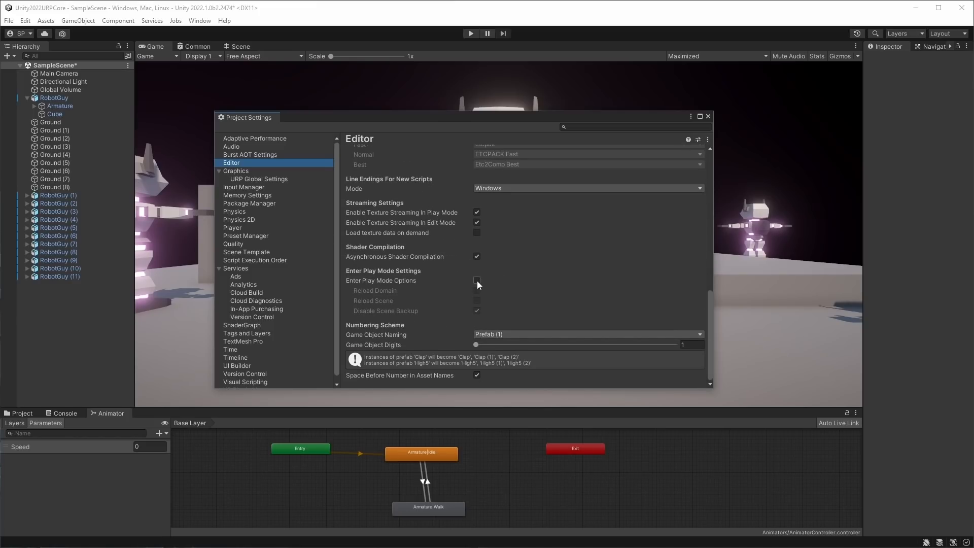
pyautogui.click(477, 280)
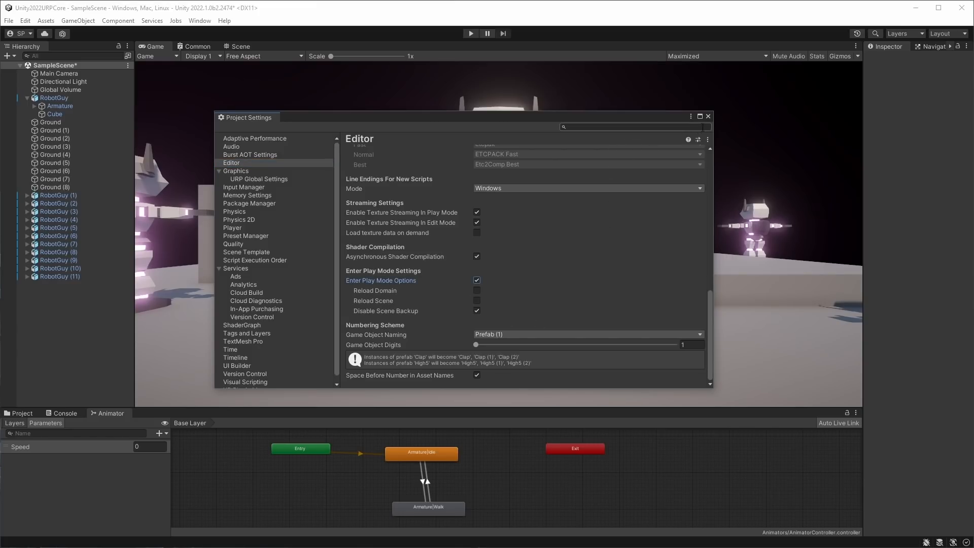
pyautogui.scroll(2, 659, 203)
pyautogui.scroll(5, 648, 202)
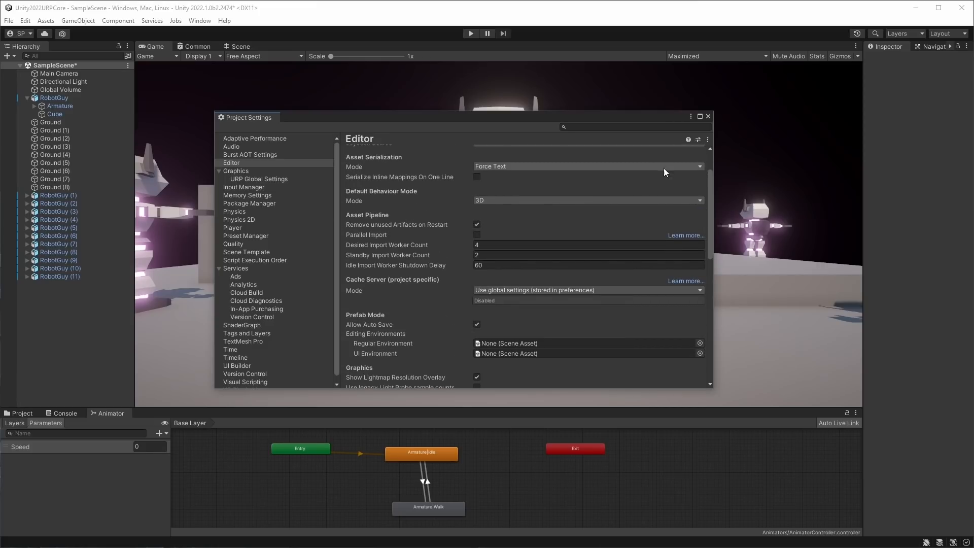
pyautogui.scroll(3, 659, 167)
pyautogui.click(707, 116)
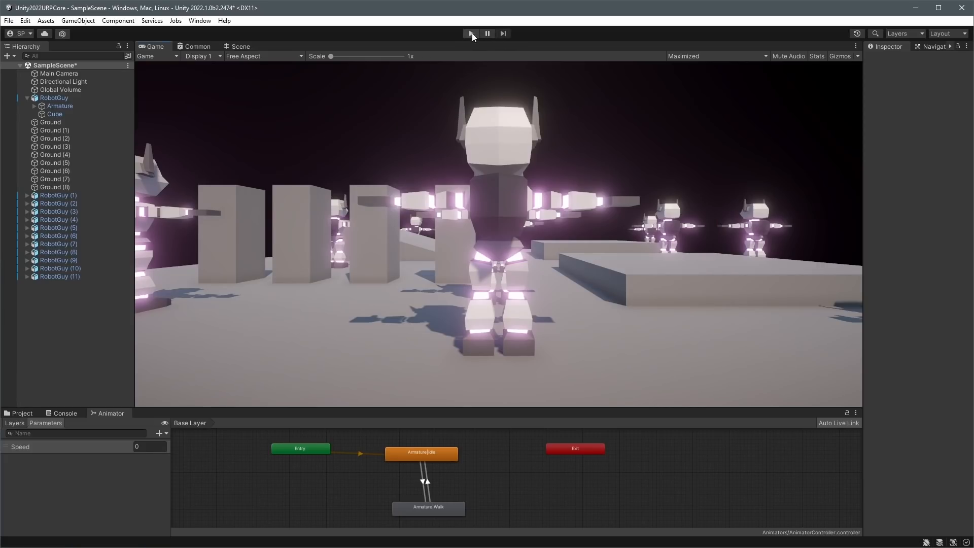
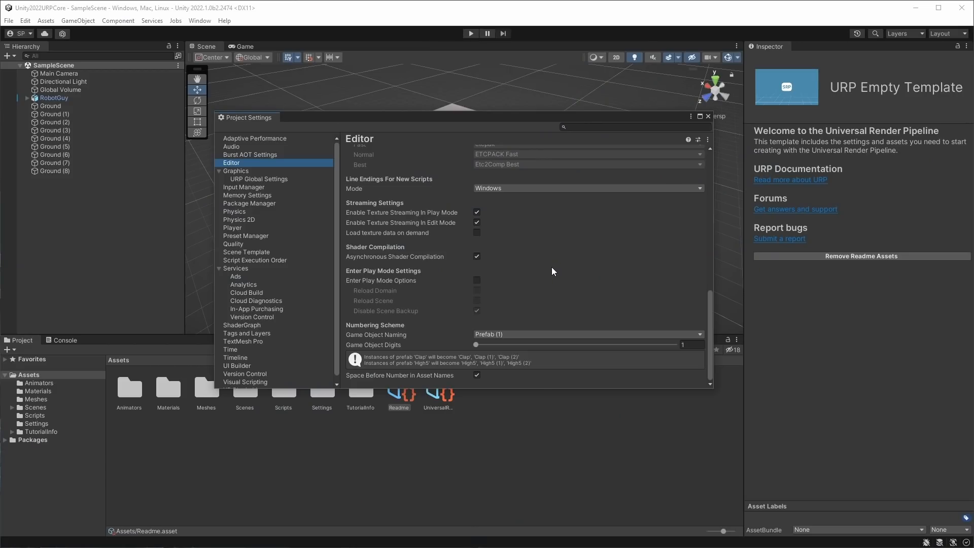
# Turn on Enter Play Mode Options in the Editor settings and test it by starting and stopping play mode repeatedly.
pyautogui.click(477, 280)
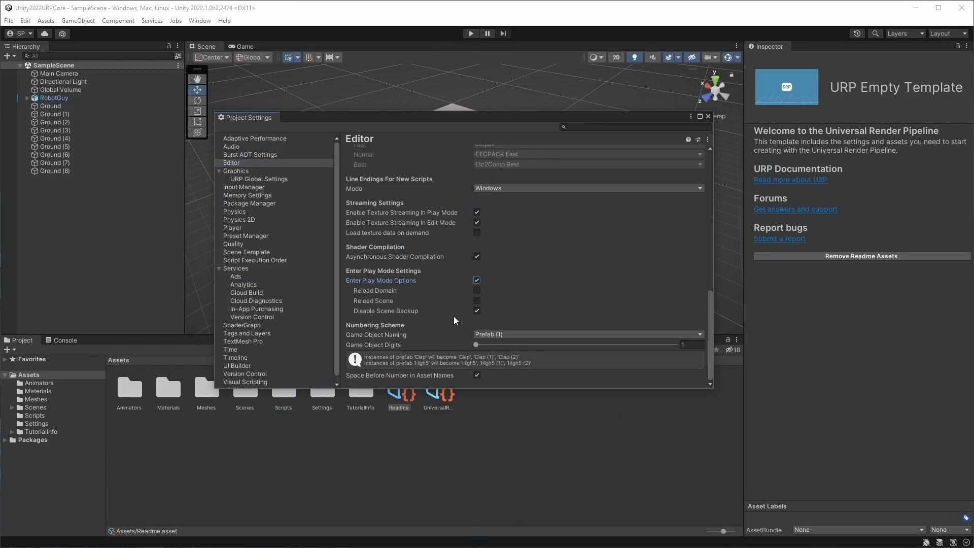
pyautogui.click(708, 116)
pyautogui.click(471, 33)
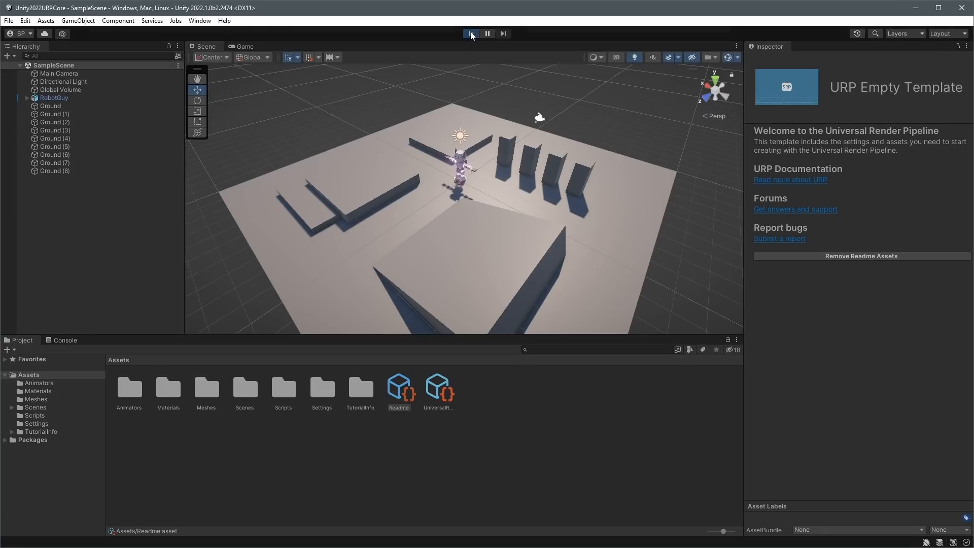
pyautogui.click(470, 33)
pyautogui.click(470, 33)
pyautogui.click(471, 33)
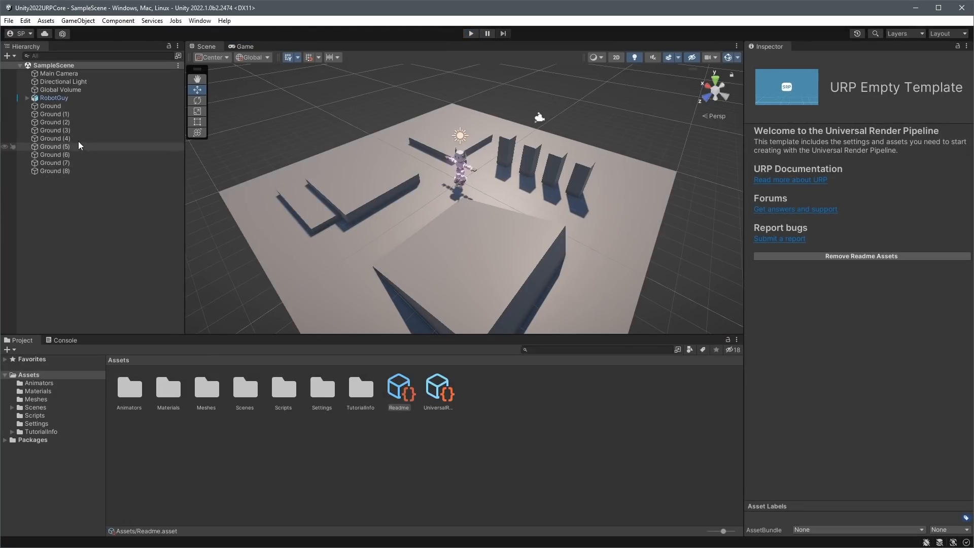
# Duplicate RobotGuy and move the copy along the Z axis to about 1.25.
pyautogui.click(62, 106)
pyautogui.keyDown('shift'); pyautogui.click(66, 171); pyautogui.keyUp('shift')
pyautogui.click(60, 99)
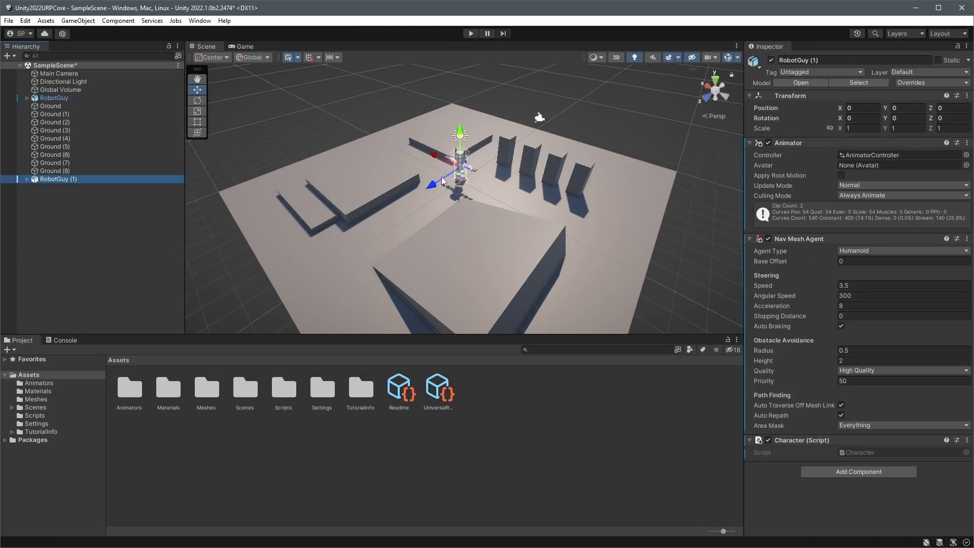
pyautogui.moveTo(404, 198); pyautogui.dragTo(406, 197)
pyautogui.hotkey('ctrl', 'z')
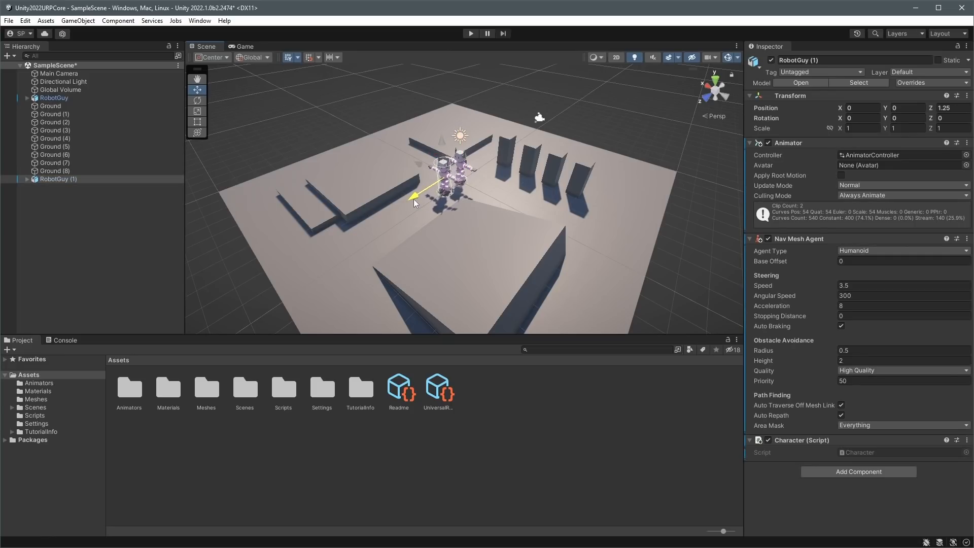
# Duplicate RobotGuy and RobotGuy (1) together repeatedly until the copies reach RobotGuy (9).
pyautogui.keyDown('ctrl'); pyautogui.click(70, 99); pyautogui.keyUp('ctrl')
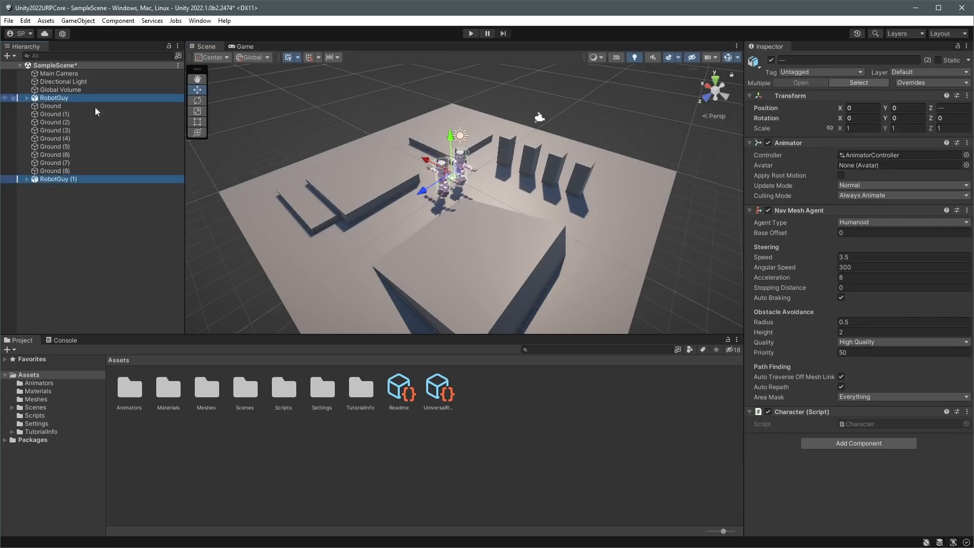
pyautogui.hotkey('ctrl', 'd')
pyautogui.hotkey('ctrl', 'd')
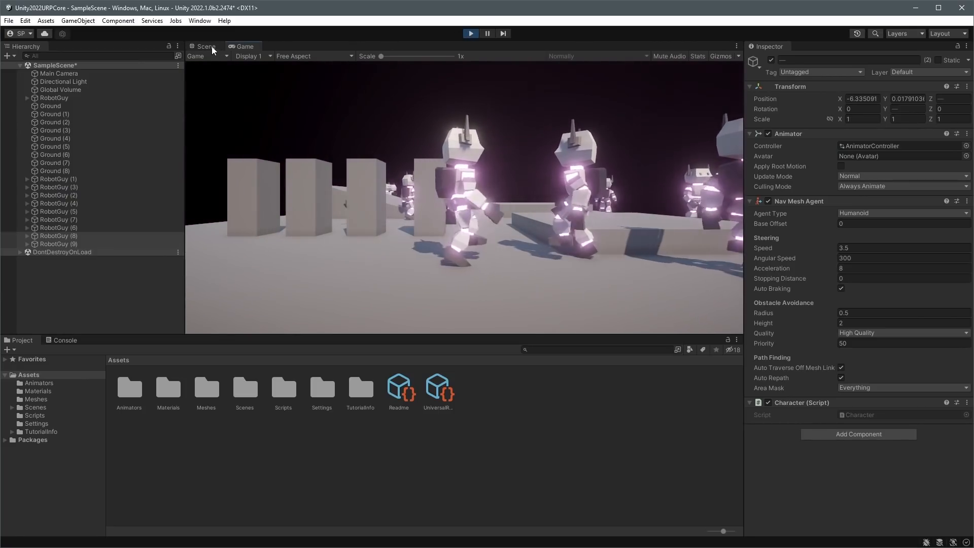
# Watch the playing robots in the Scene and Game views and restart play mode twice.
pyautogui.click(212, 47)
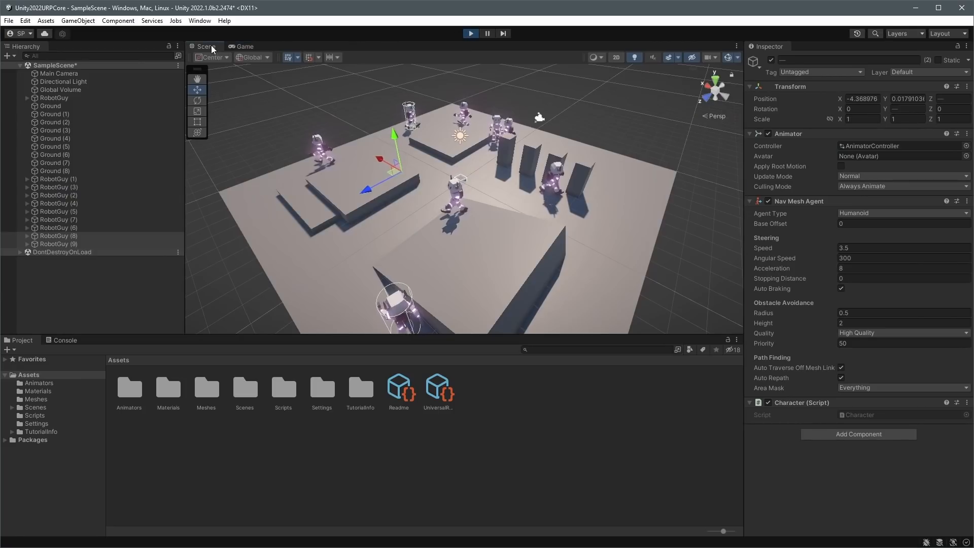
pyautogui.click(241, 46)
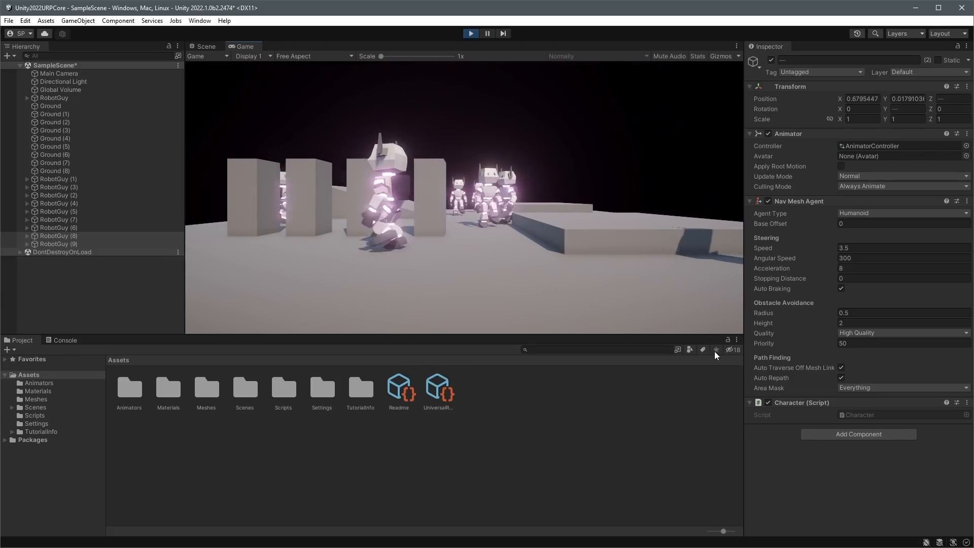
pyautogui.click(471, 33)
pyautogui.click(471, 33)
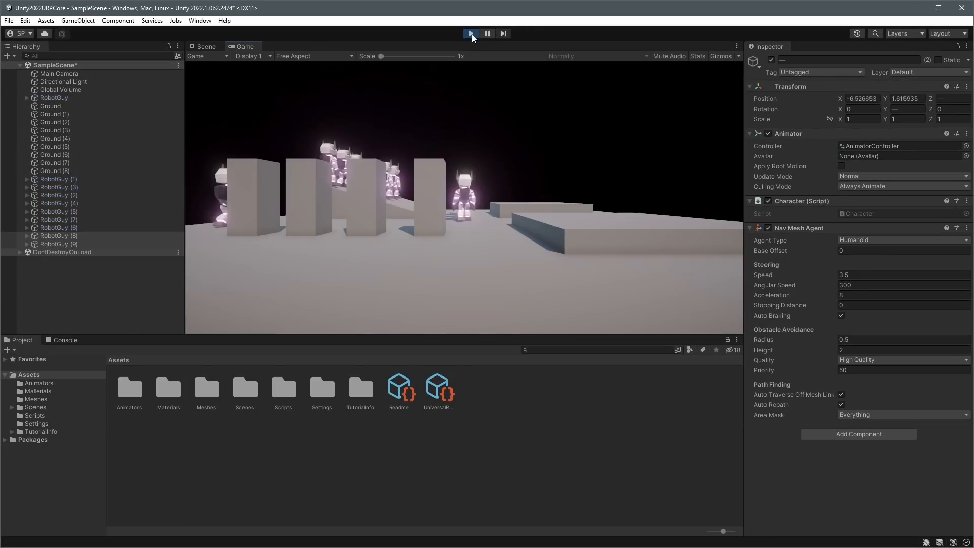
pyautogui.click(471, 34)
pyautogui.click(471, 34)
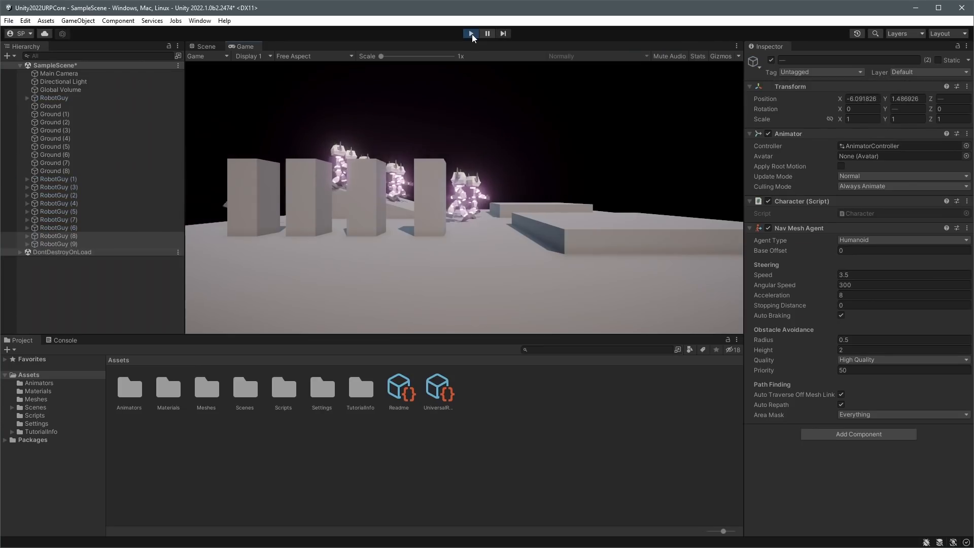
# Examine the wandering robots in the Scene view with nothing selected and stop play mode.
pyautogui.click(203, 47)
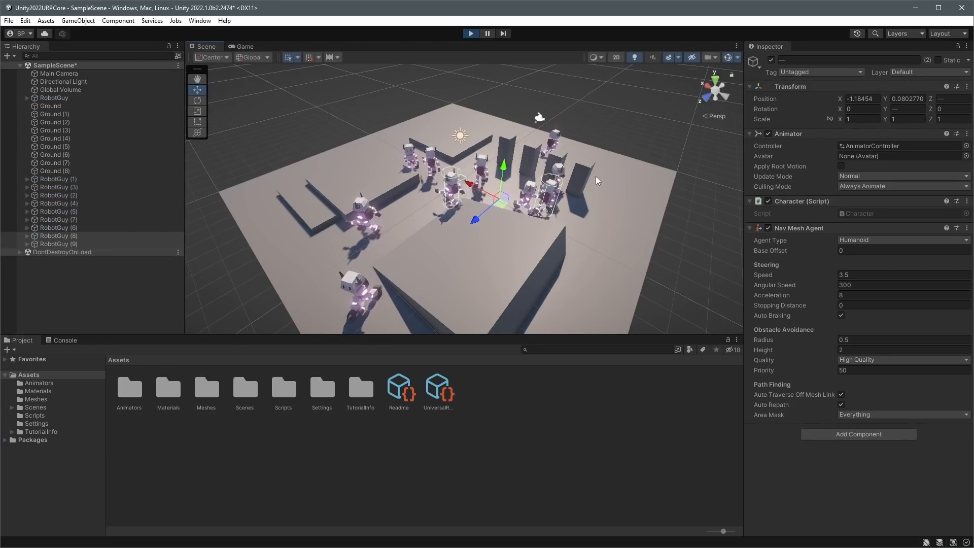
pyautogui.click(677, 116)
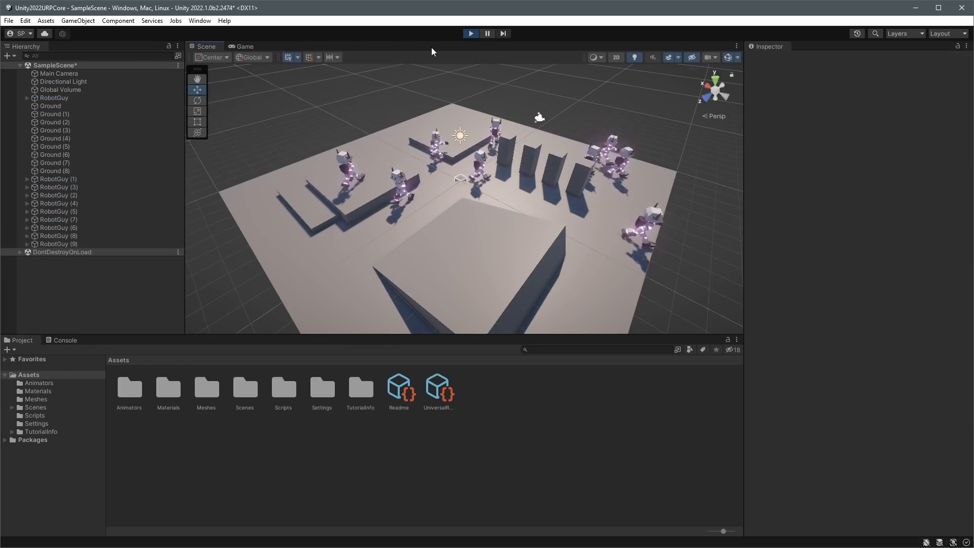
pyautogui.click(474, 34)
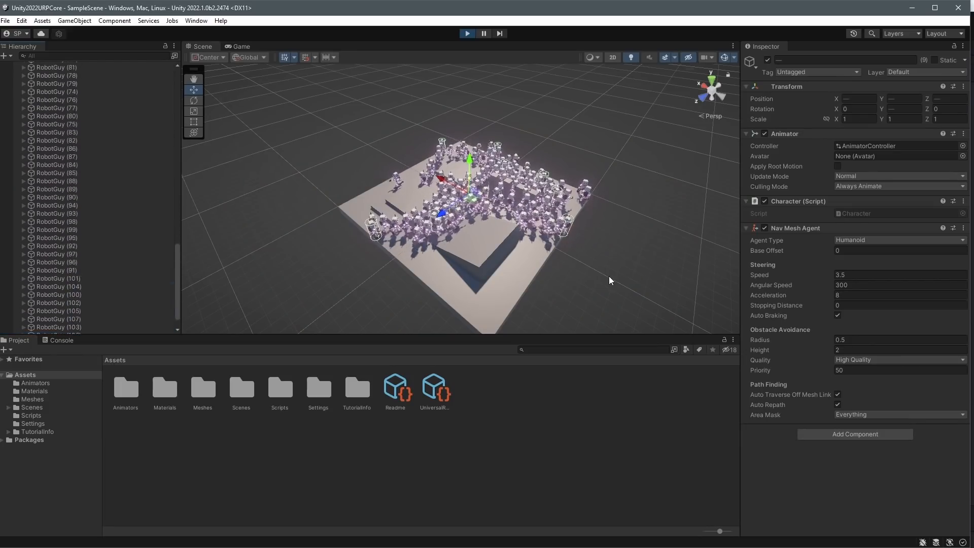